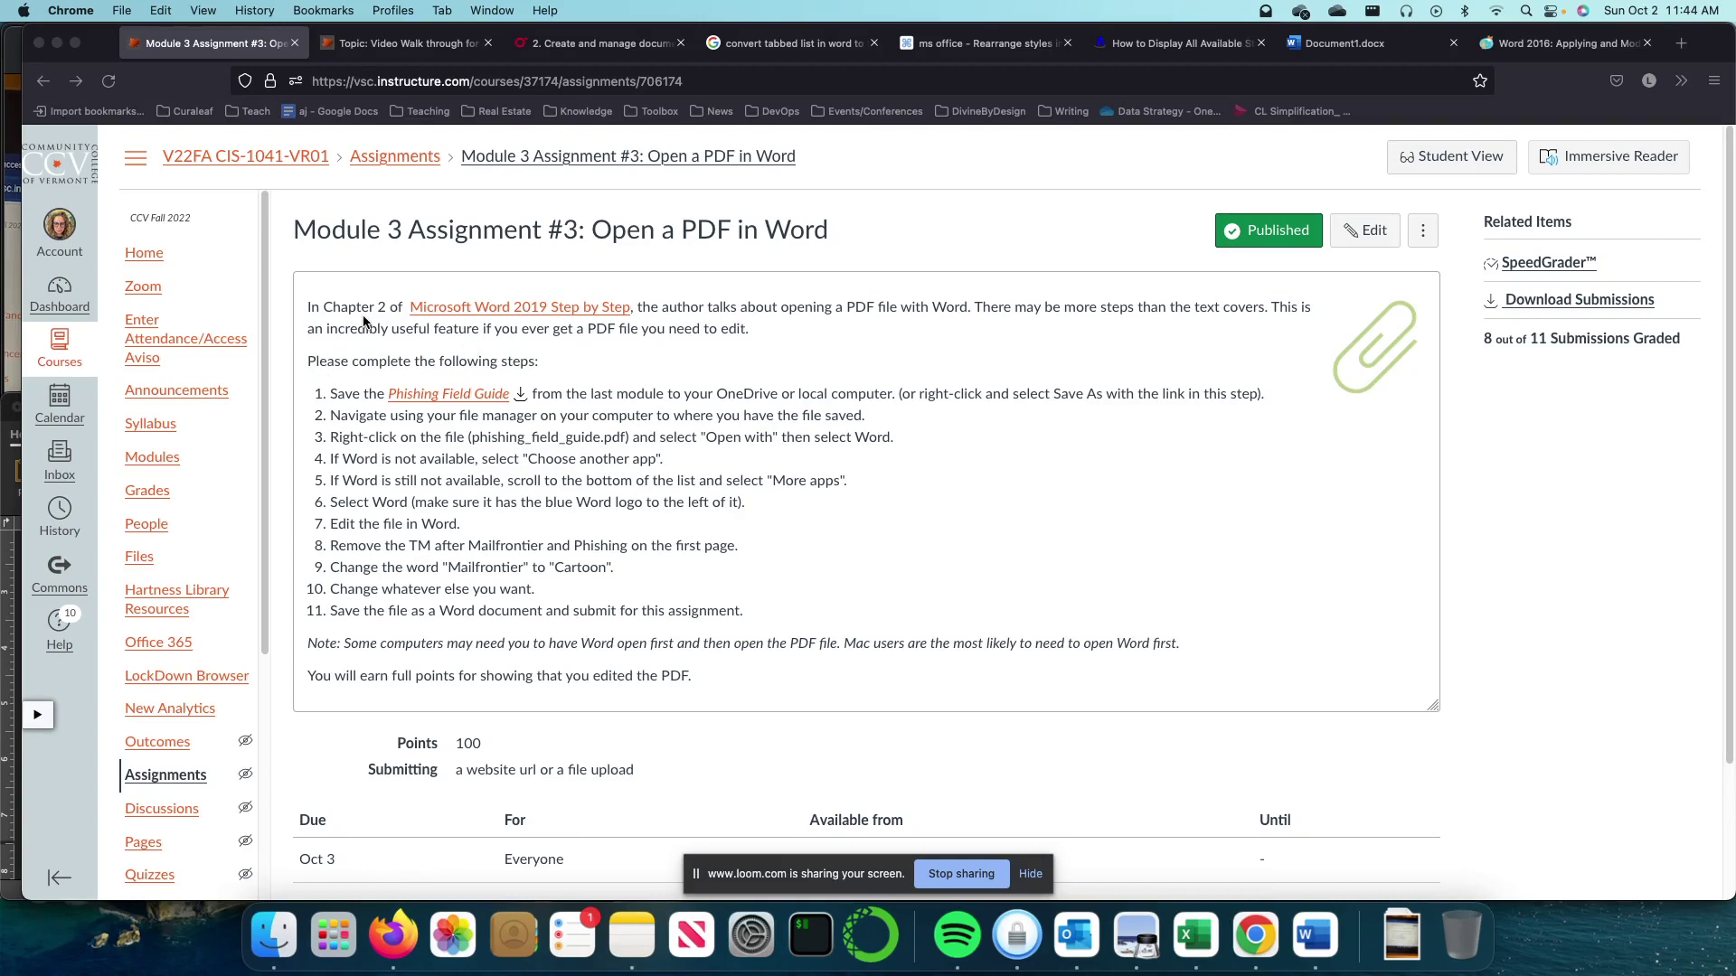
# - Download the Phishing Field Guide PDF in Firefox and show it in the Downloads folder
pyautogui.click(321, 323)
pyautogui.moveTo(327, 308); pyautogui.dragTo(404, 309)
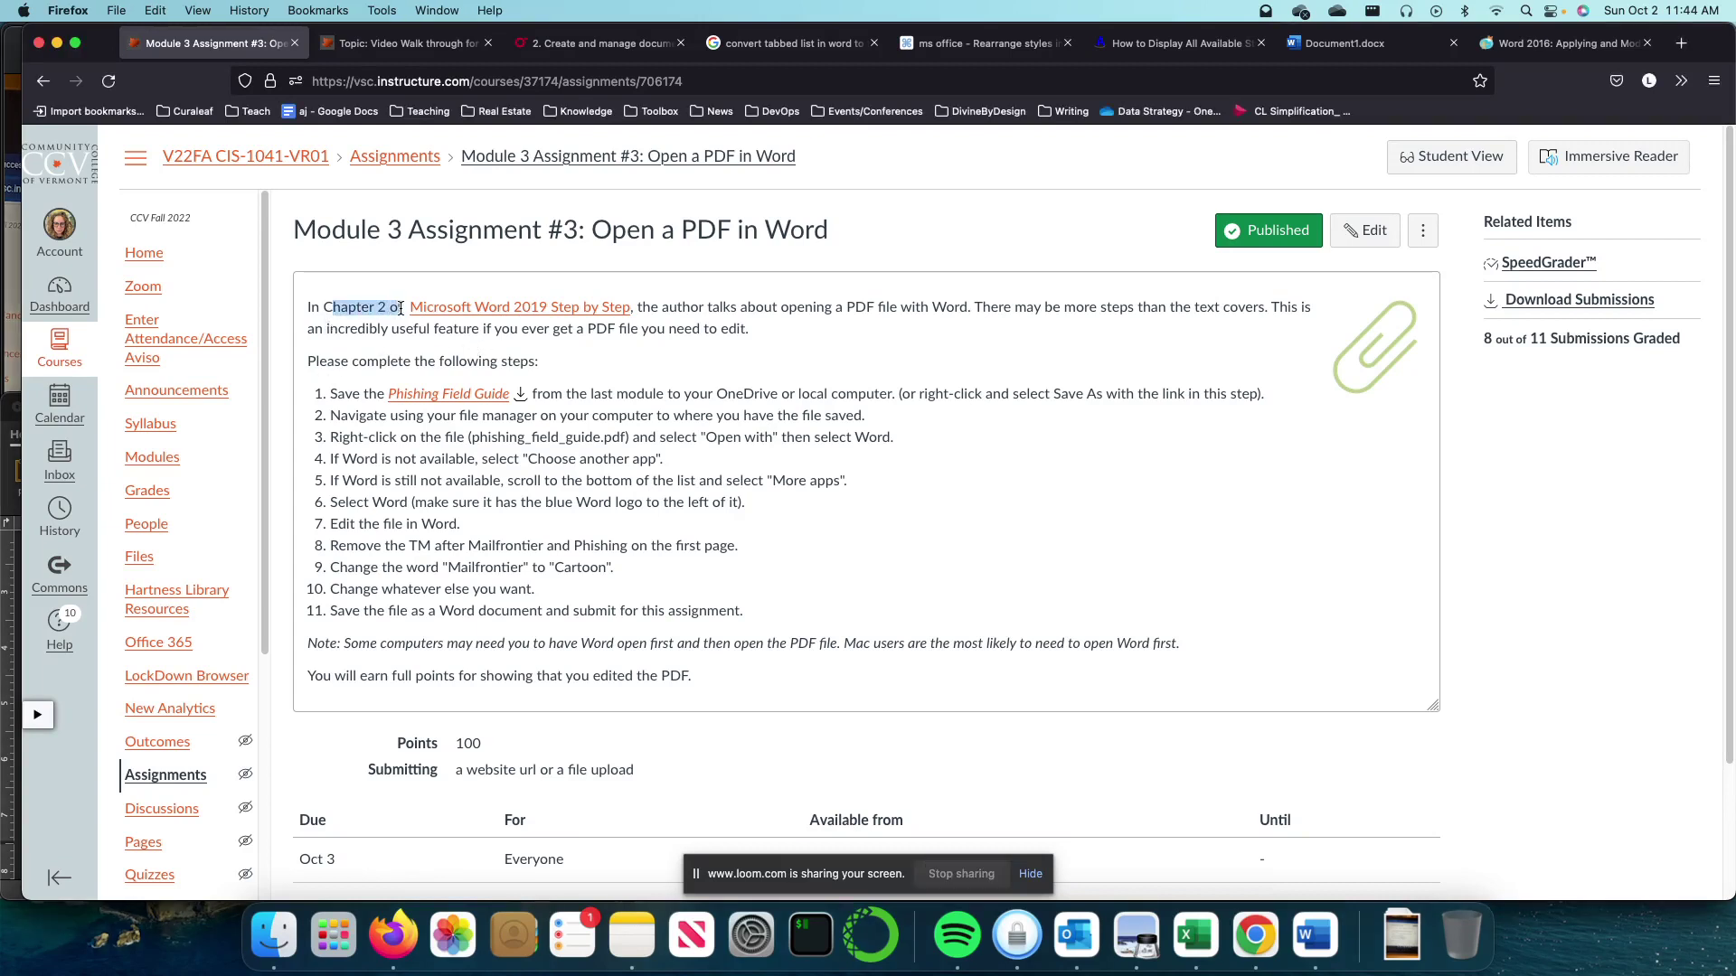
pyautogui.click(735, 333)
pyautogui.moveTo(824, 308); pyautogui.dragTo(916, 308)
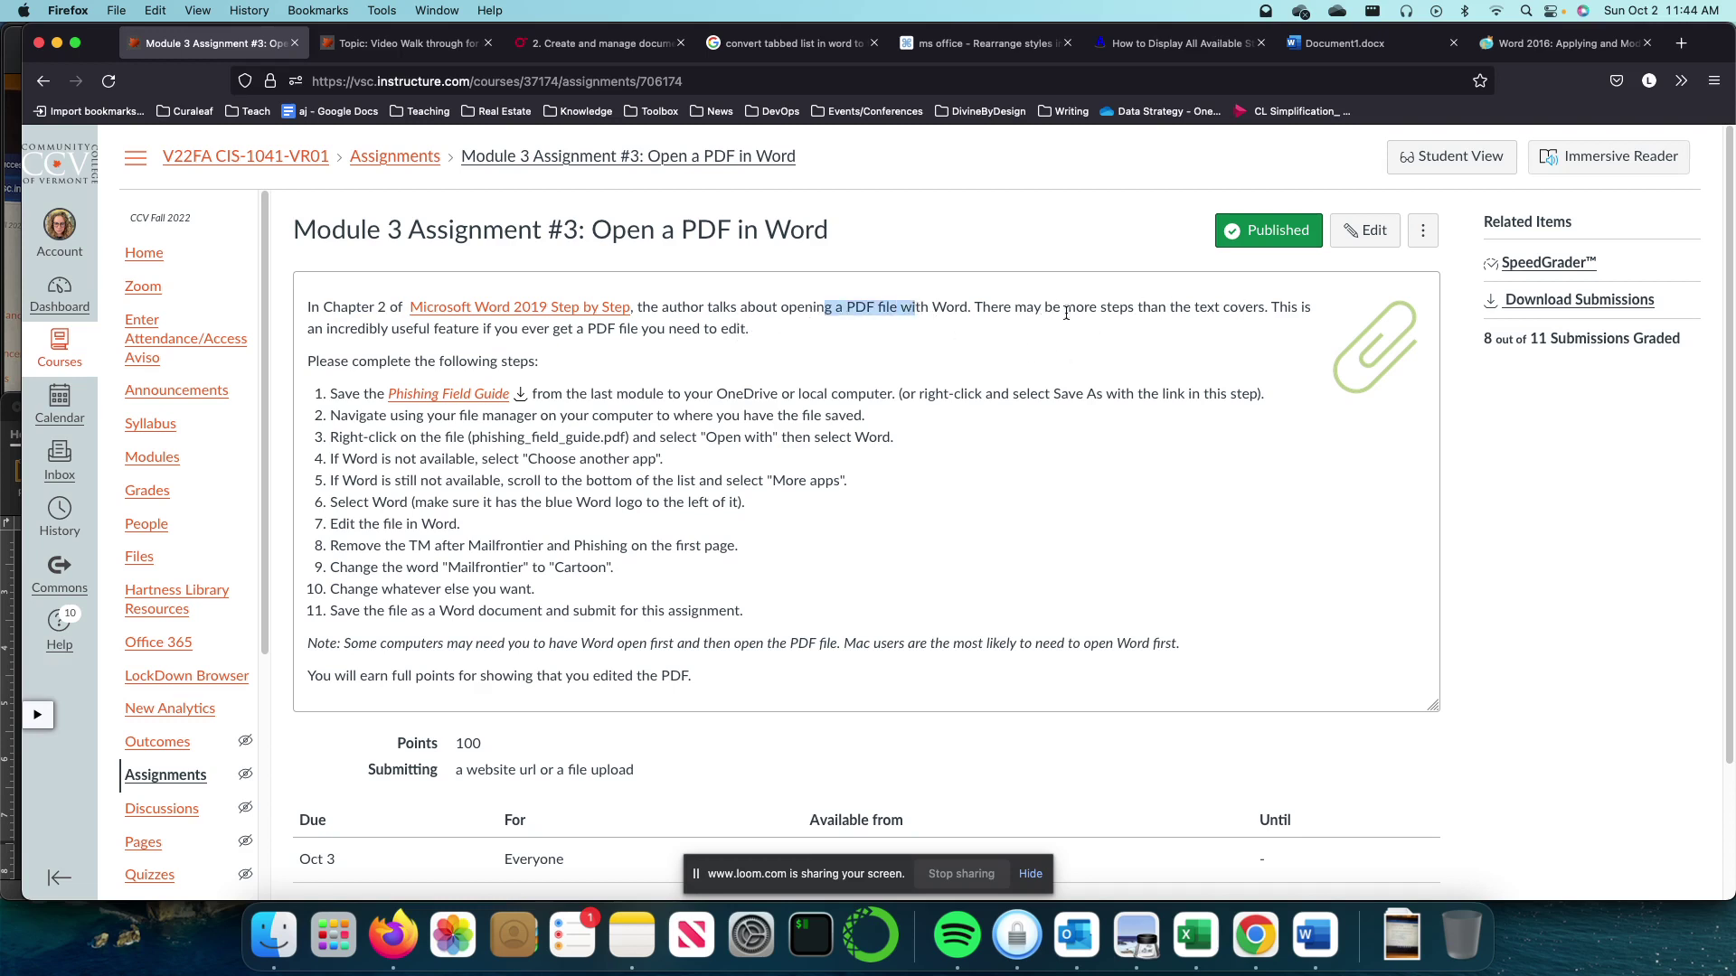
pyautogui.click(382, 358)
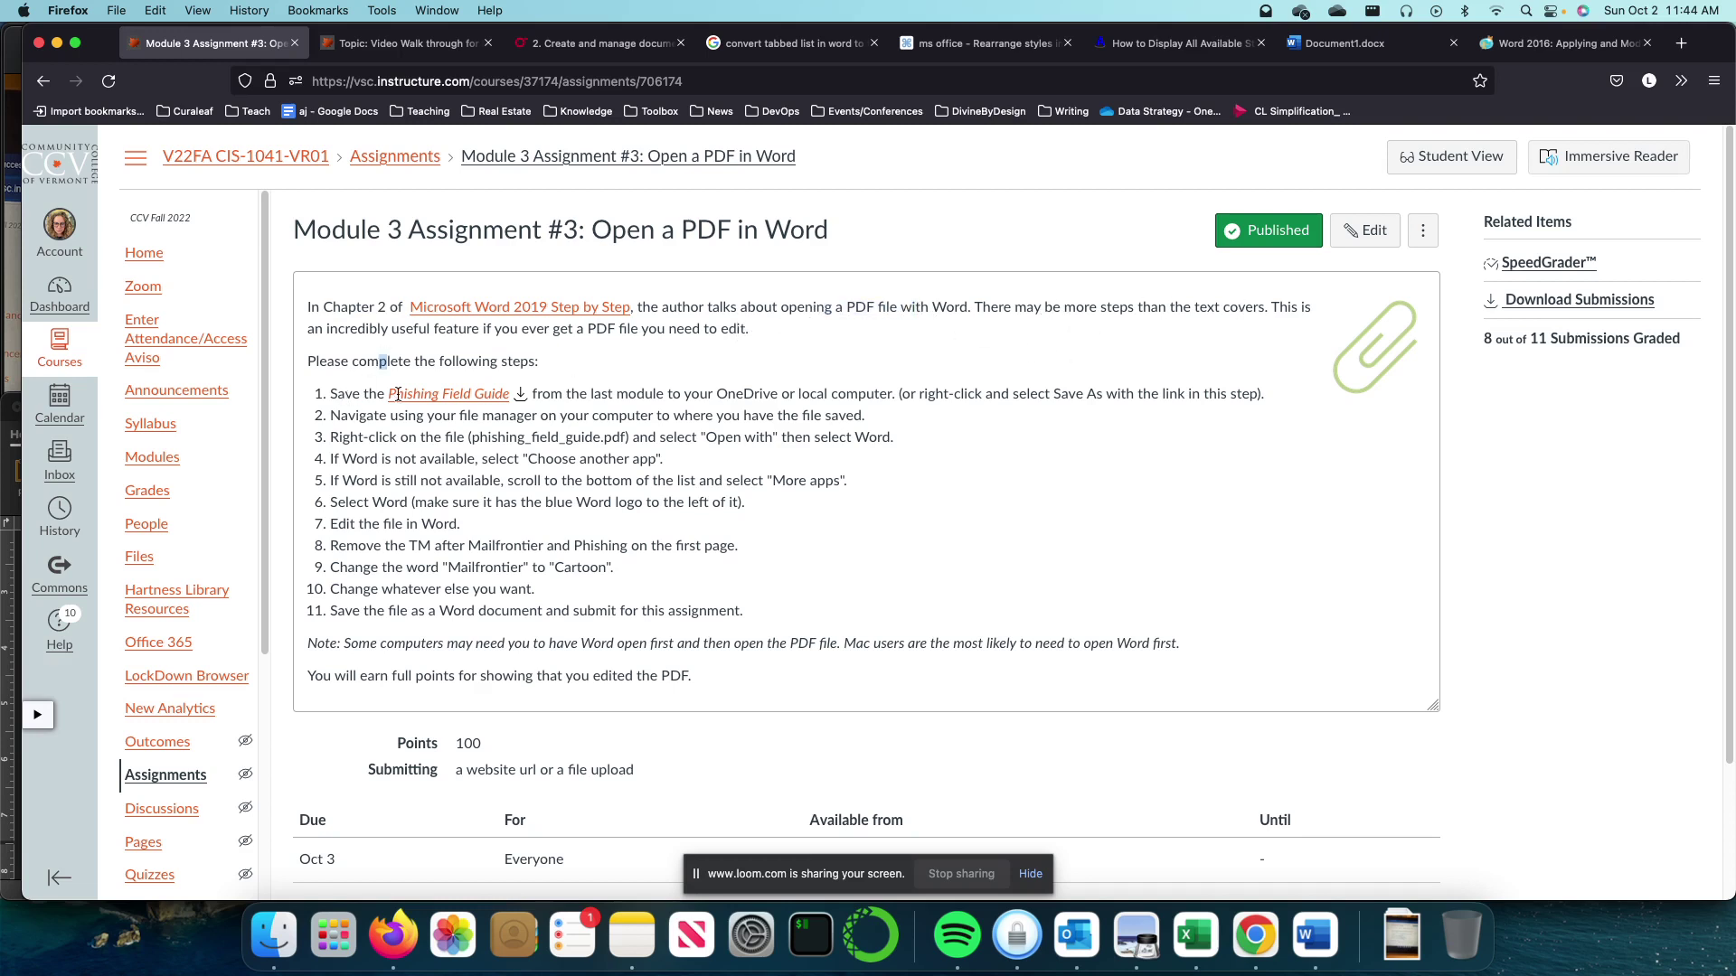
pyautogui.click(521, 396)
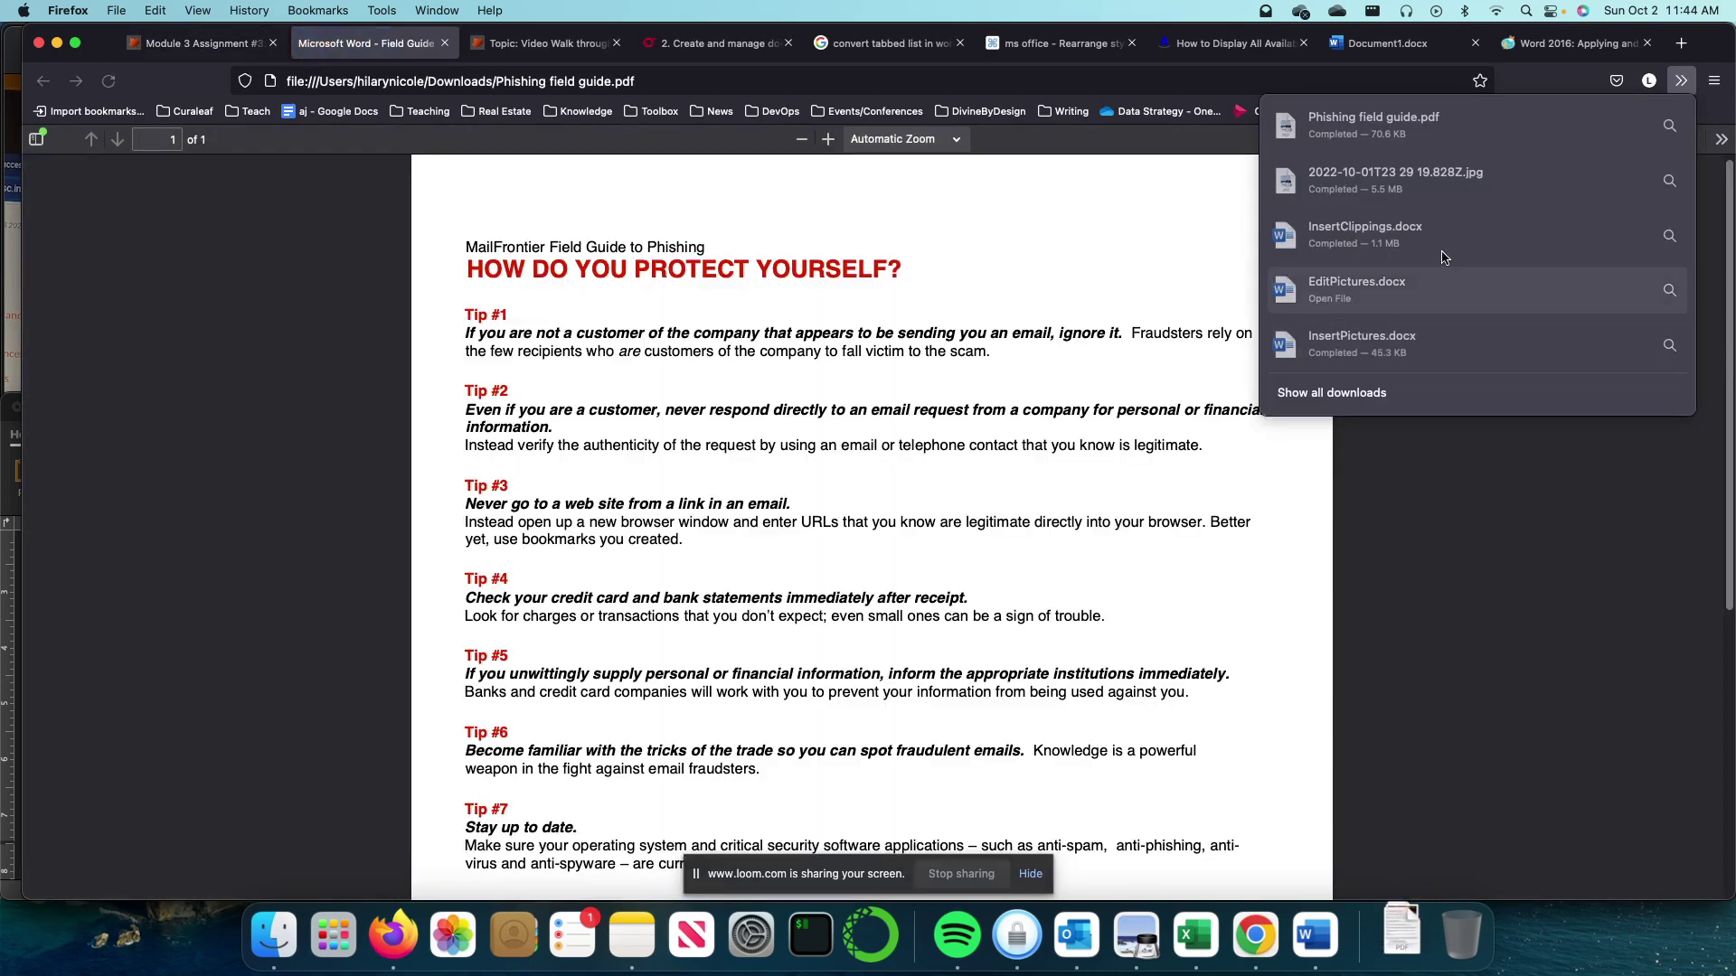
pyautogui.click(1669, 125)
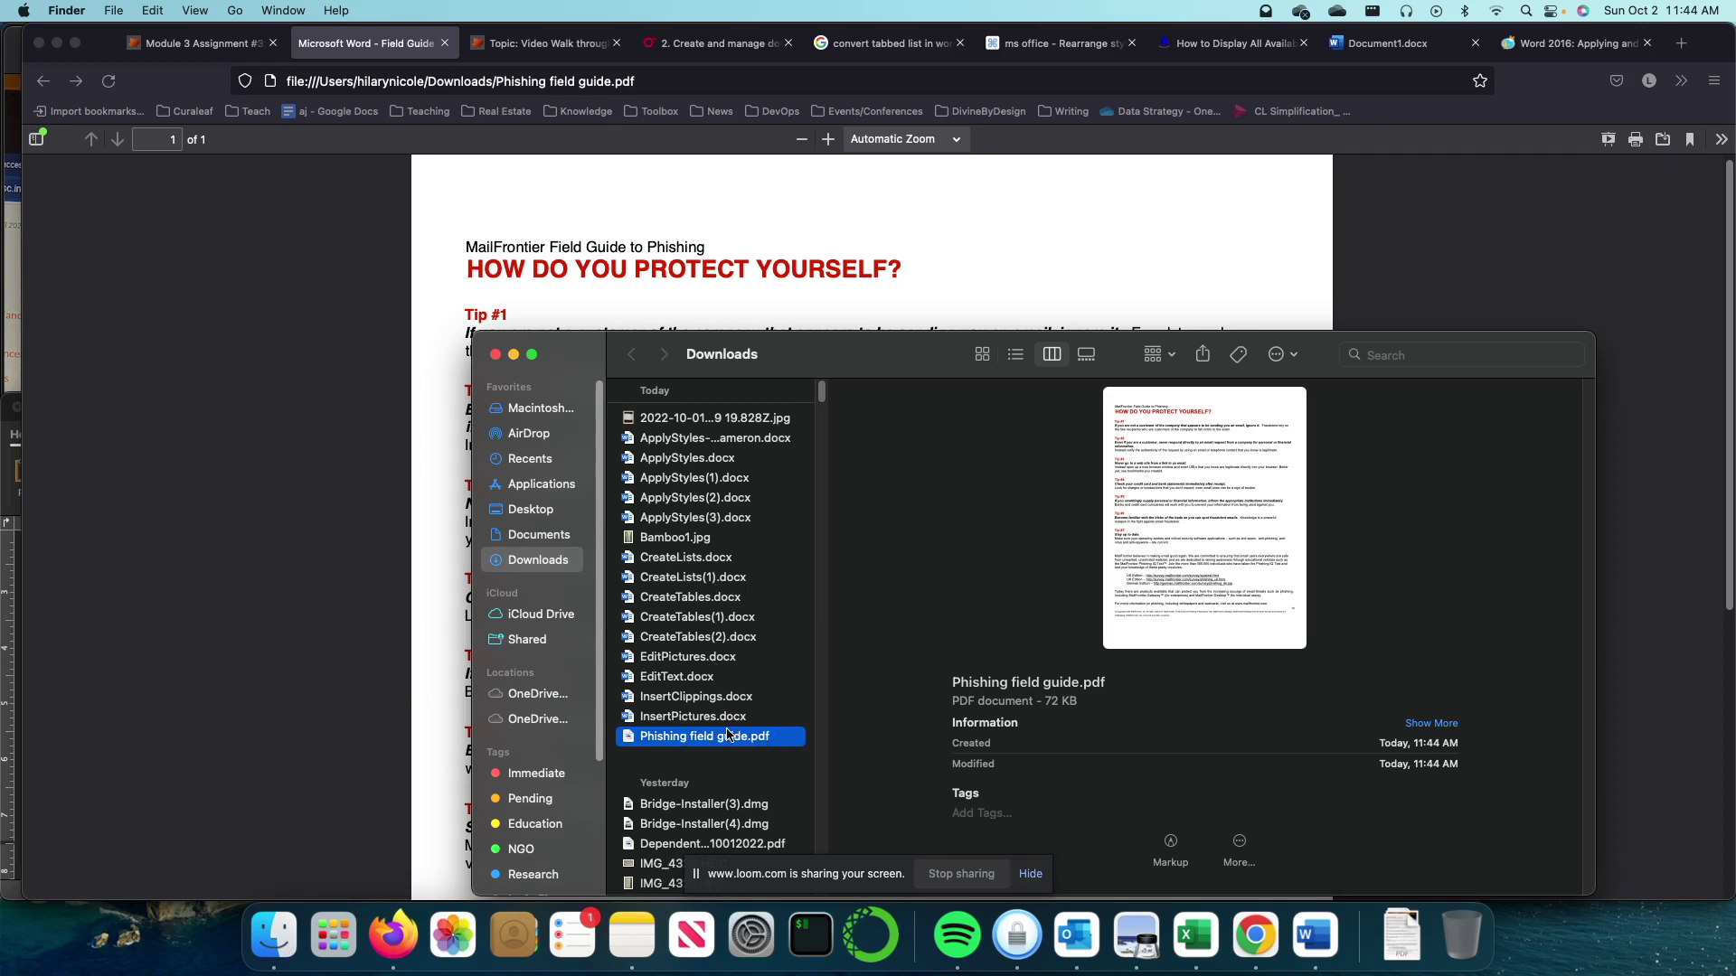
# - Open Phishing field guide.pdf from Finder with Microsoft Word through Open With
pyautogui.rightClick(718, 739)
pyautogui.click(714, 742)
pyautogui.rightClick(707, 743)
pyautogui.moveTo(764, 510)
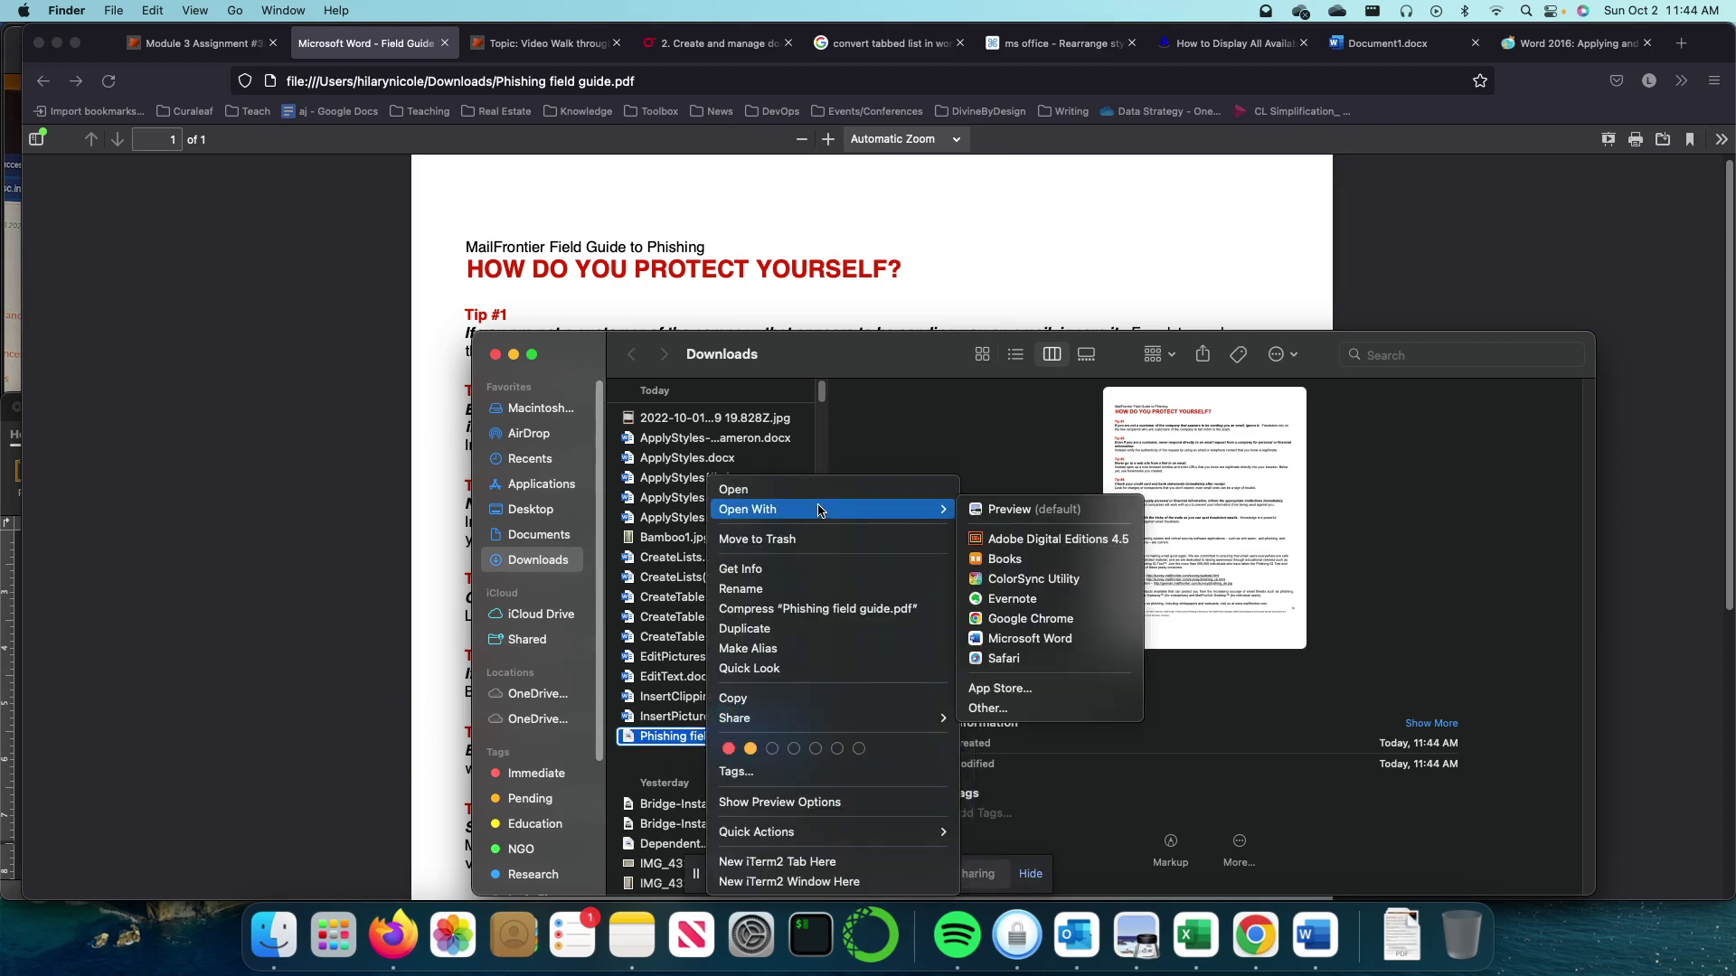
pyautogui.click(1027, 646)
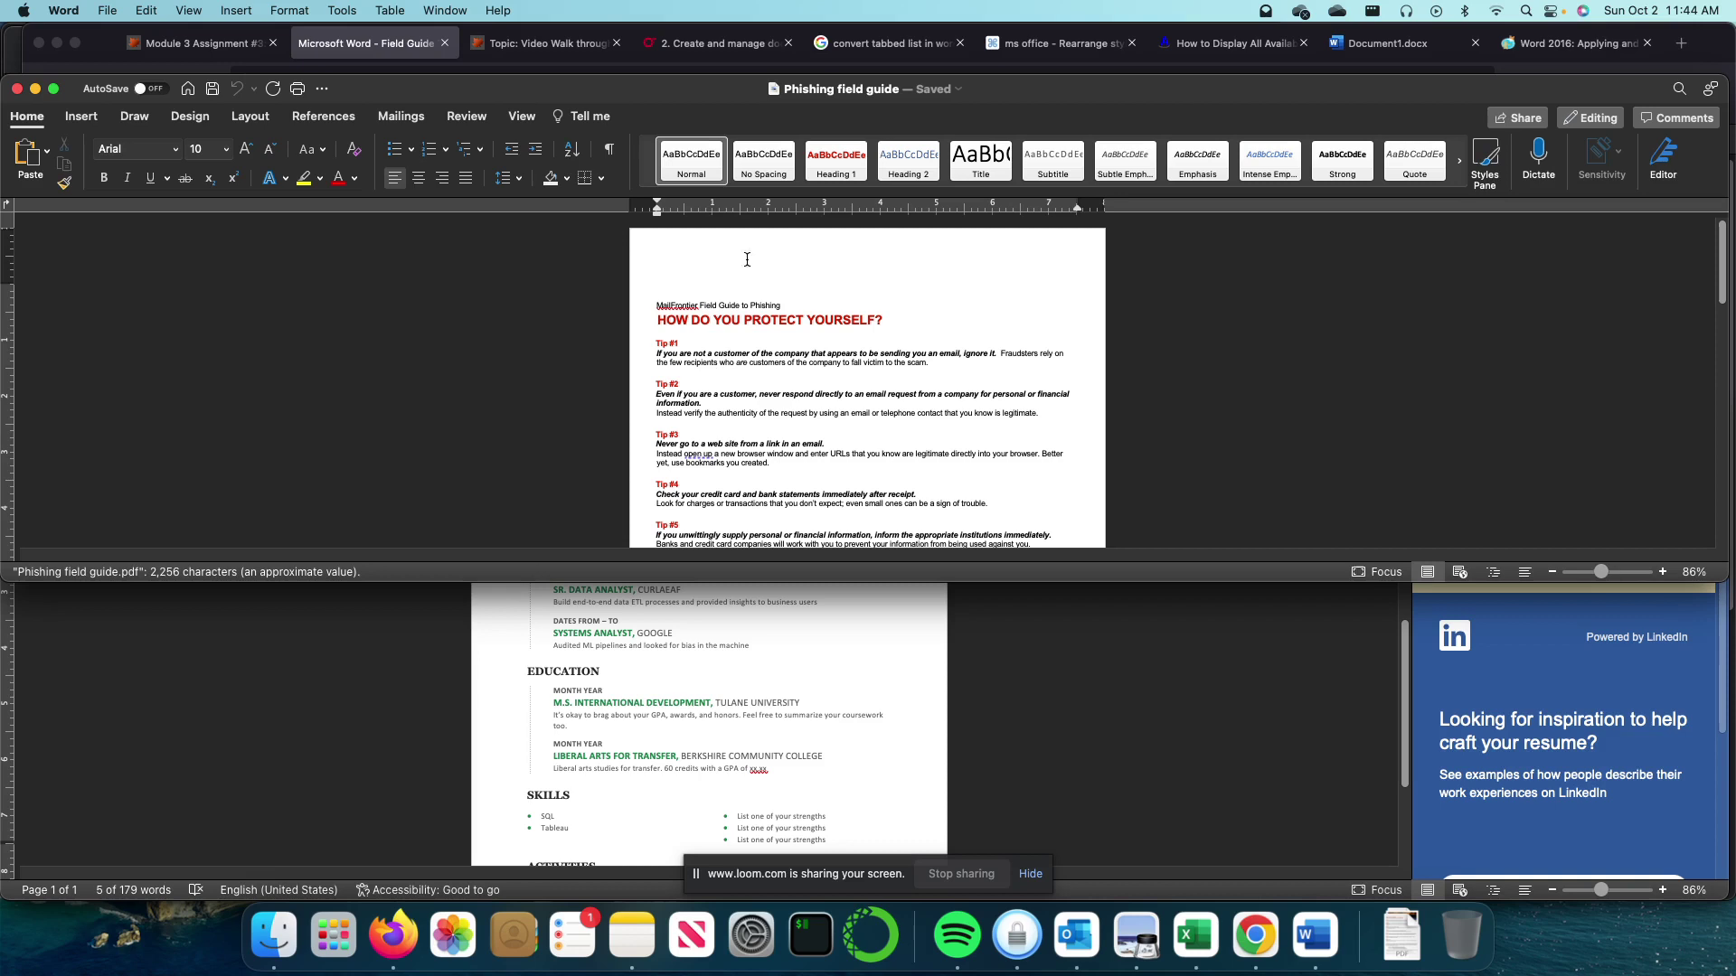
# - Click into Tip #1 and drag the Word window lower on screen
pyautogui.click(769, 362)
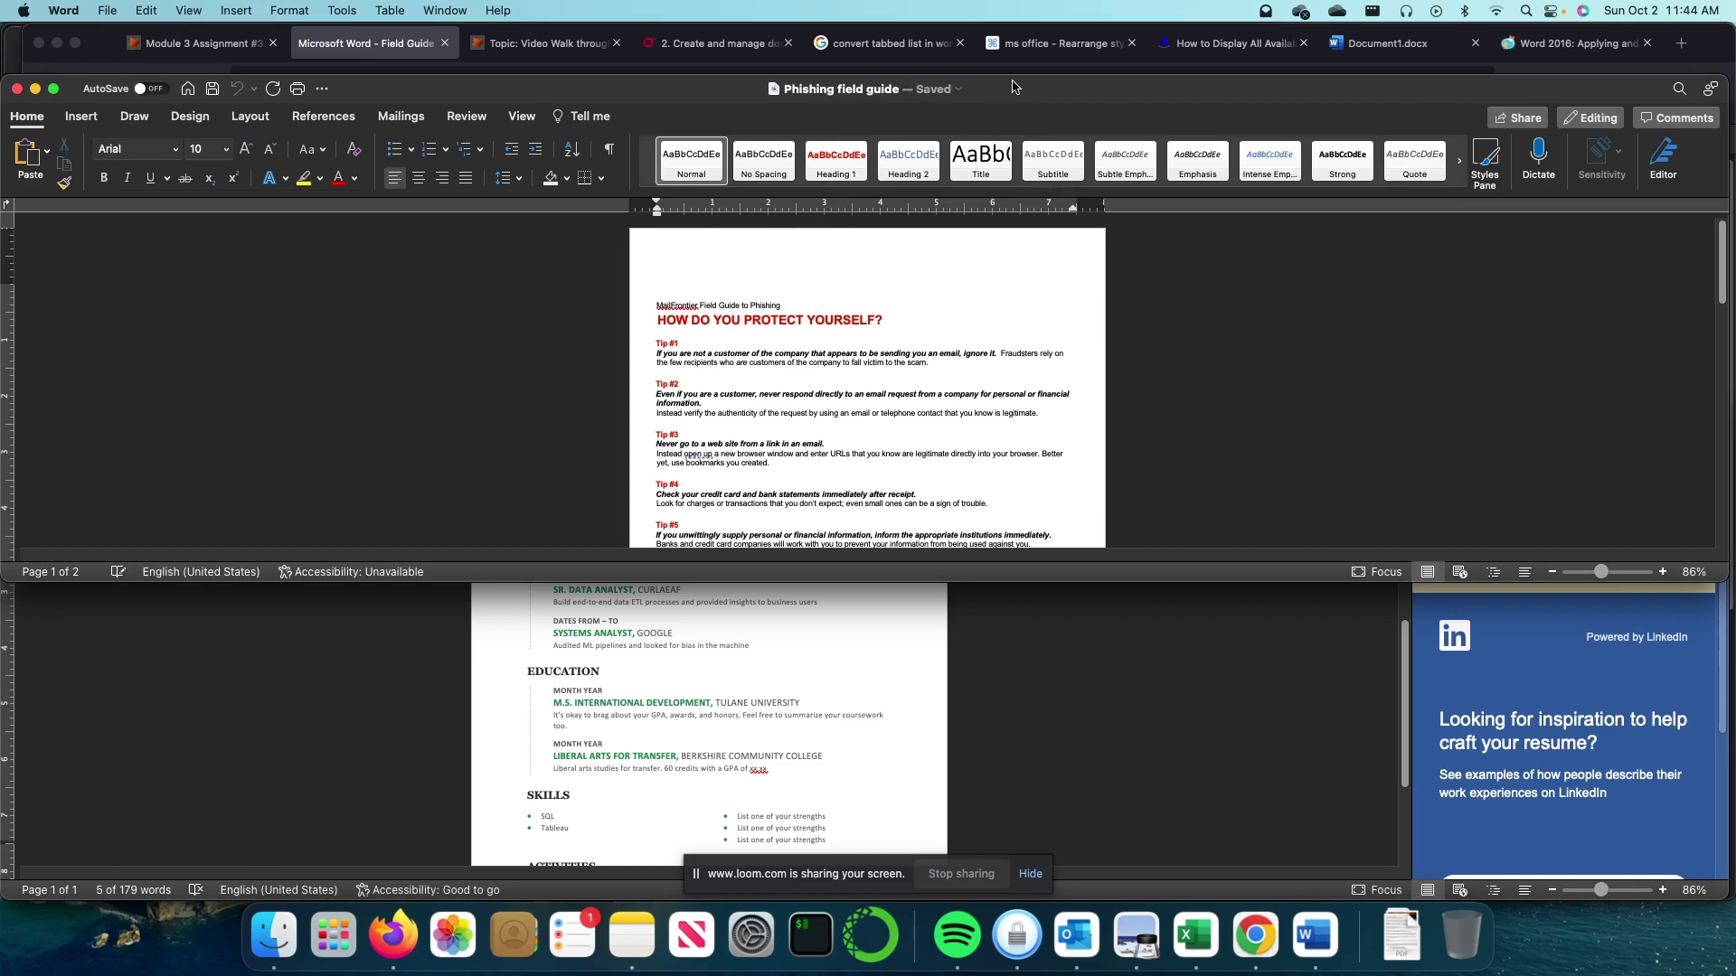
pyautogui.moveTo(1013, 86); pyautogui.dragTo(1000, 373)
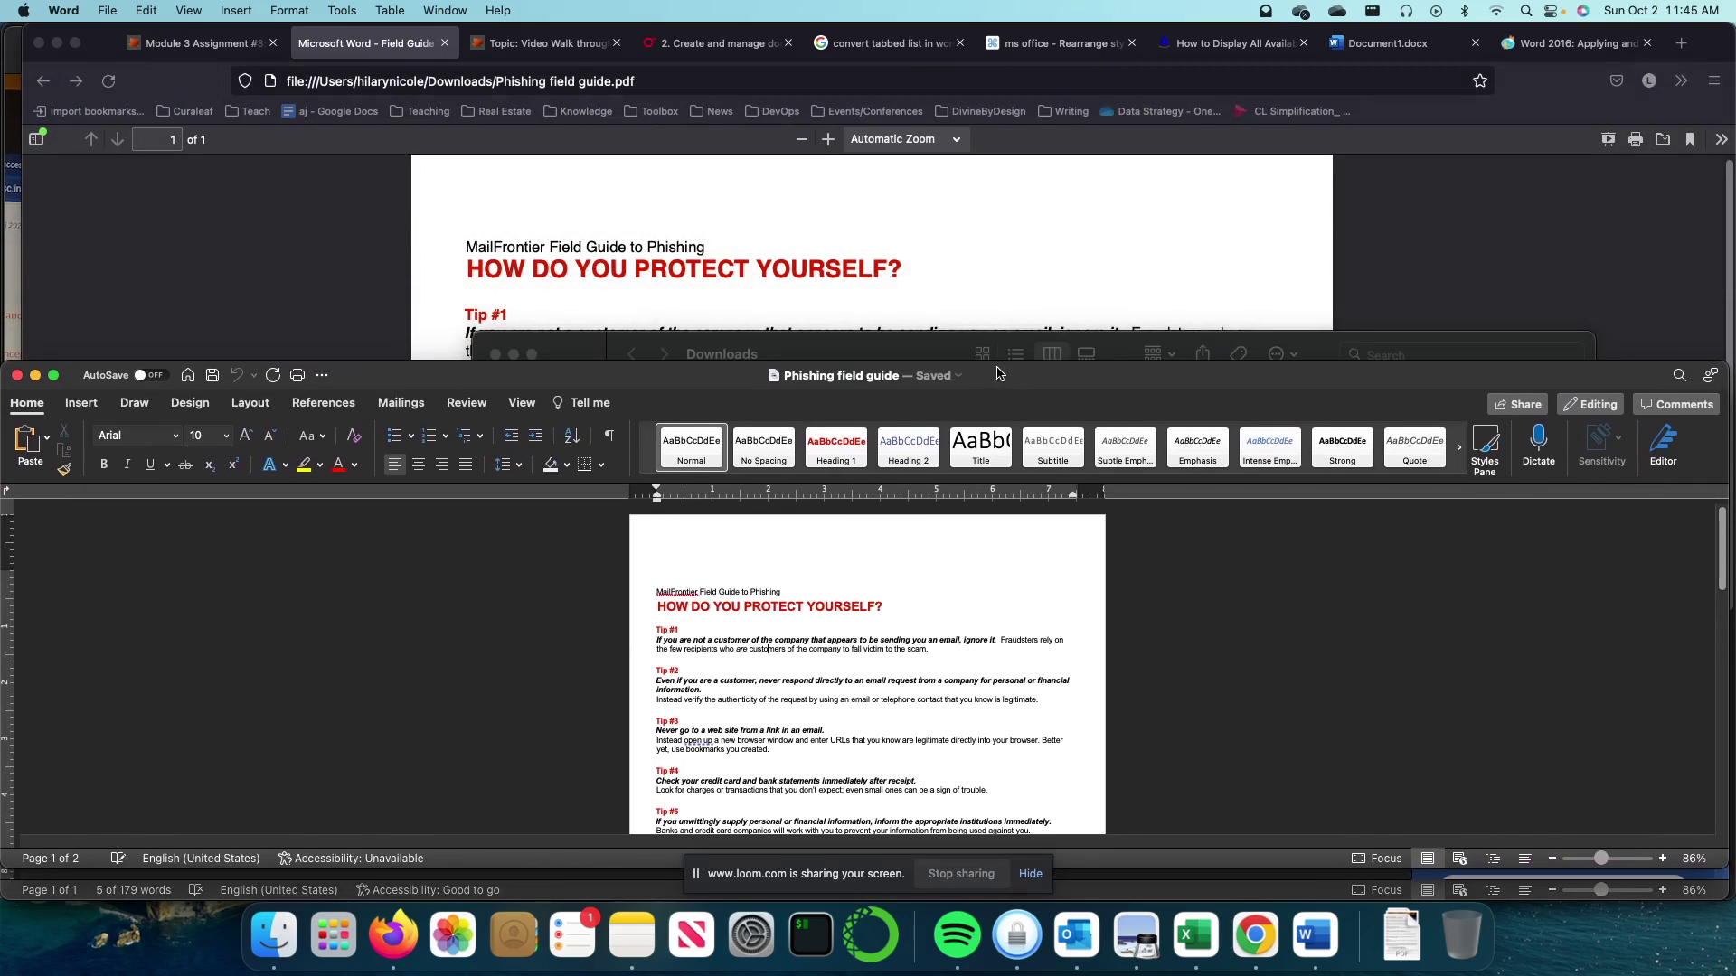
# - Switch to the Canvas assignment and highlight instruction steps 2 through 5
pyautogui.click(212, 47)
pyautogui.scroll(-3, 519, 480)
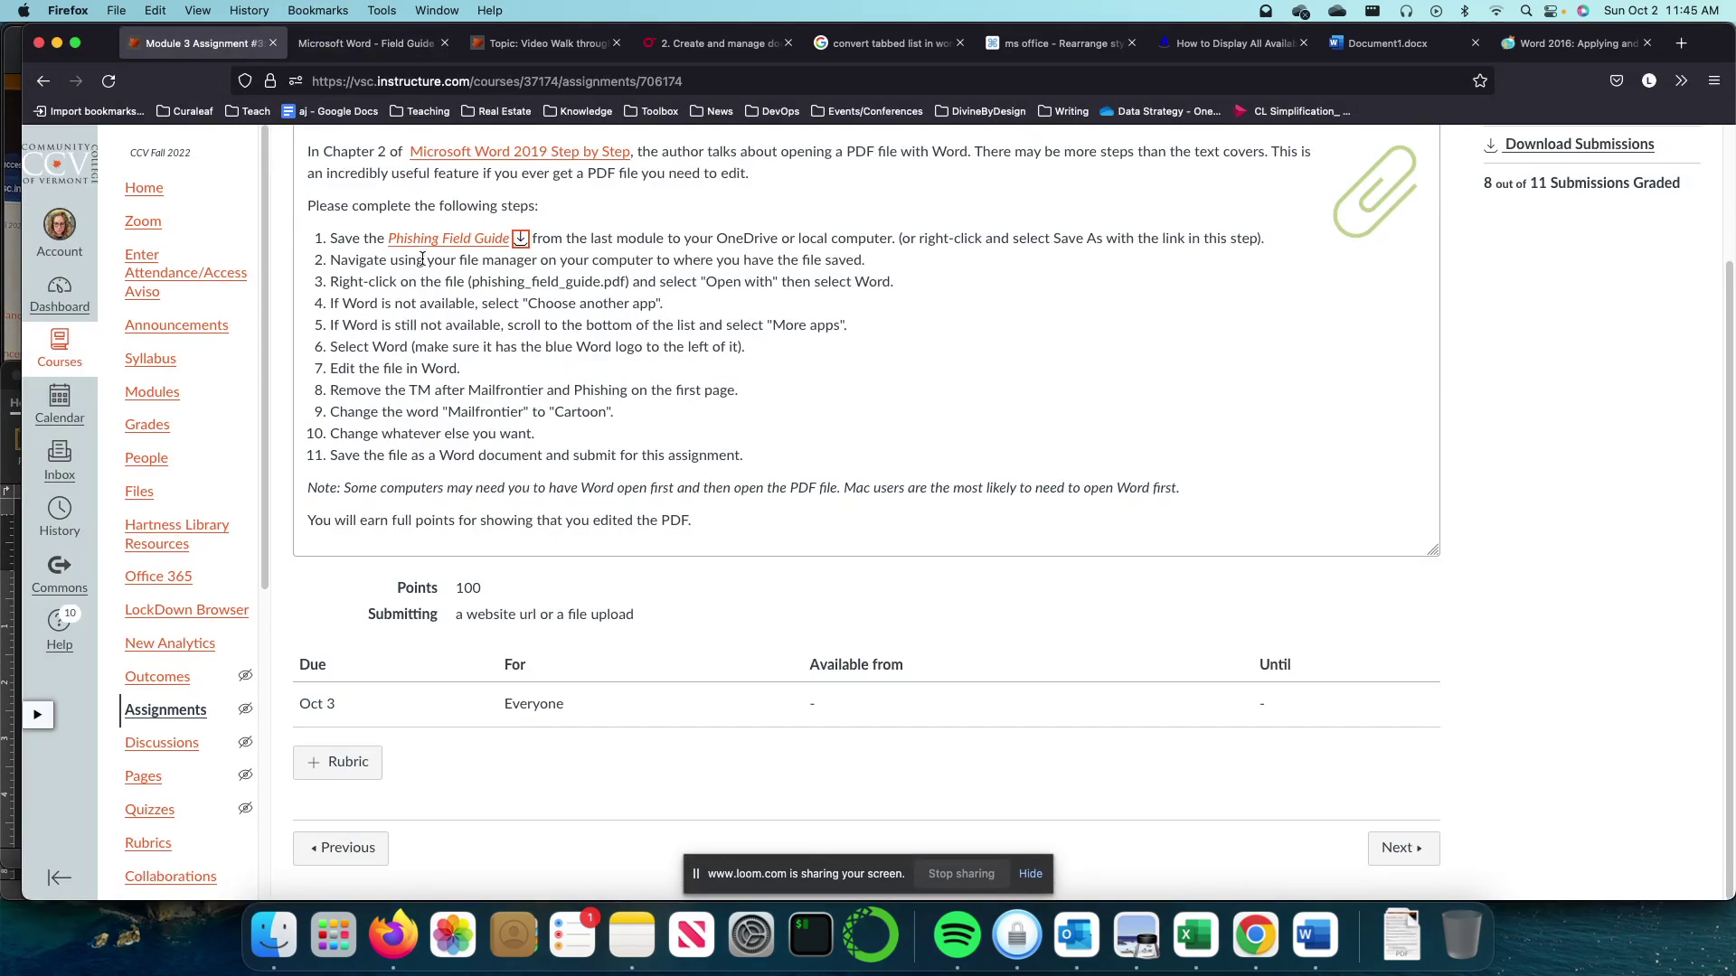
pyautogui.moveTo(461, 261); pyautogui.dragTo(831, 266)
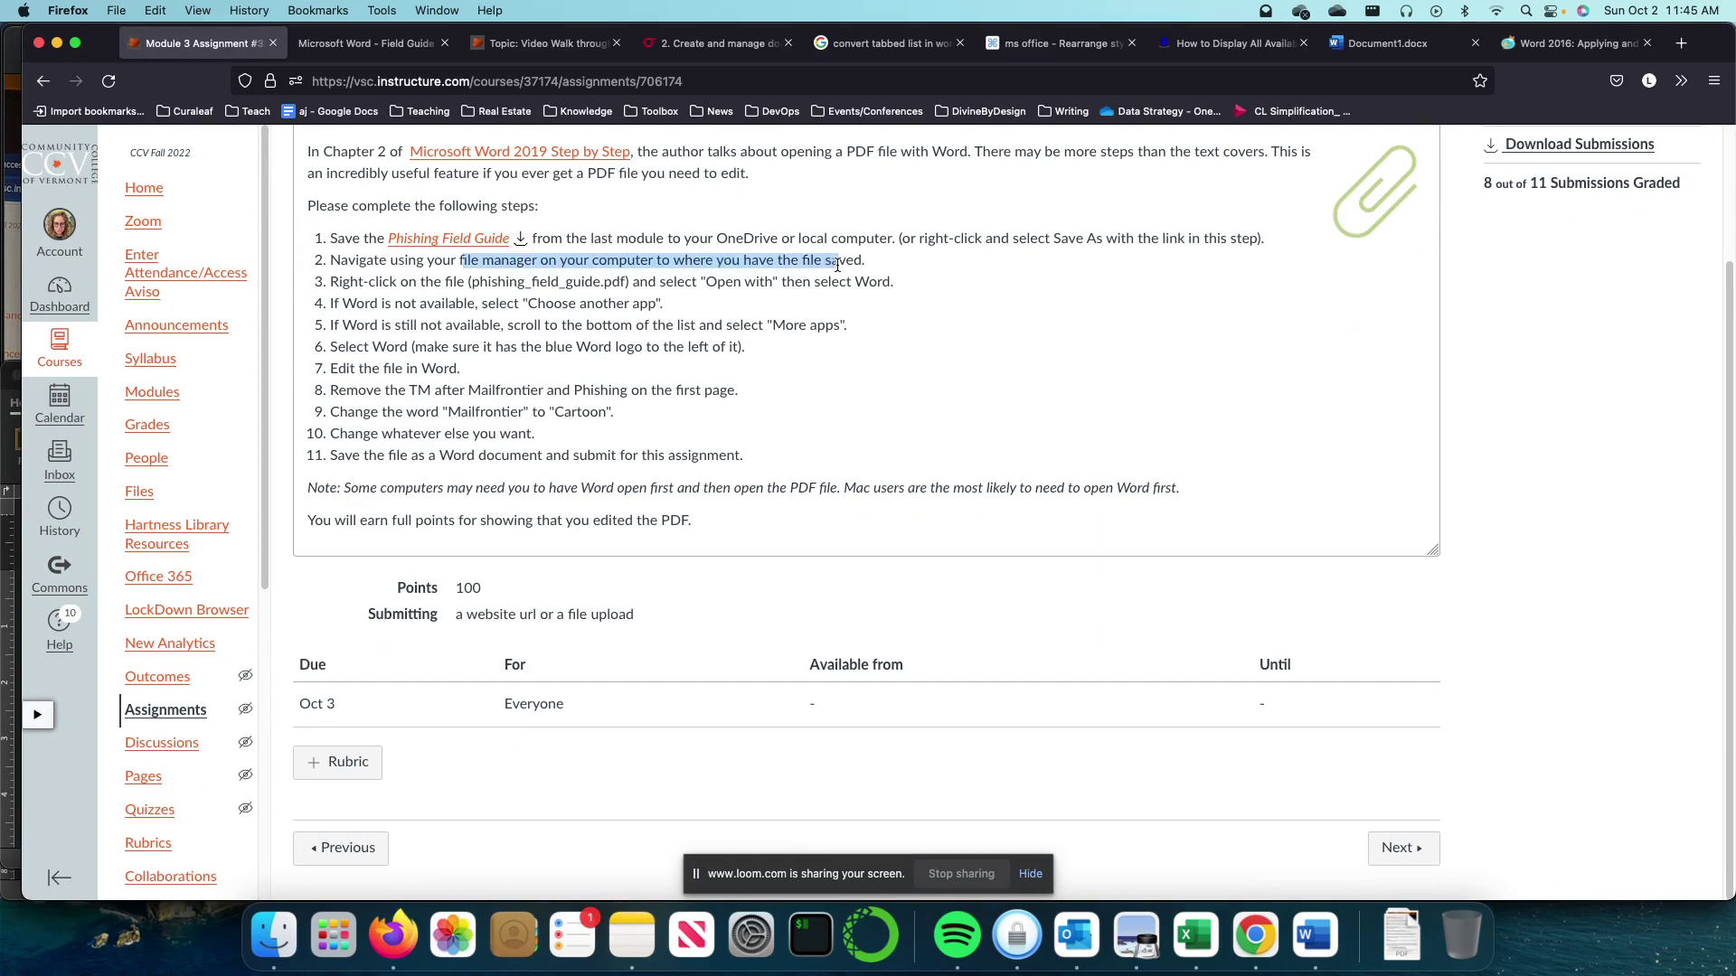
pyautogui.moveTo(707, 281); pyautogui.dragTo(894, 283)
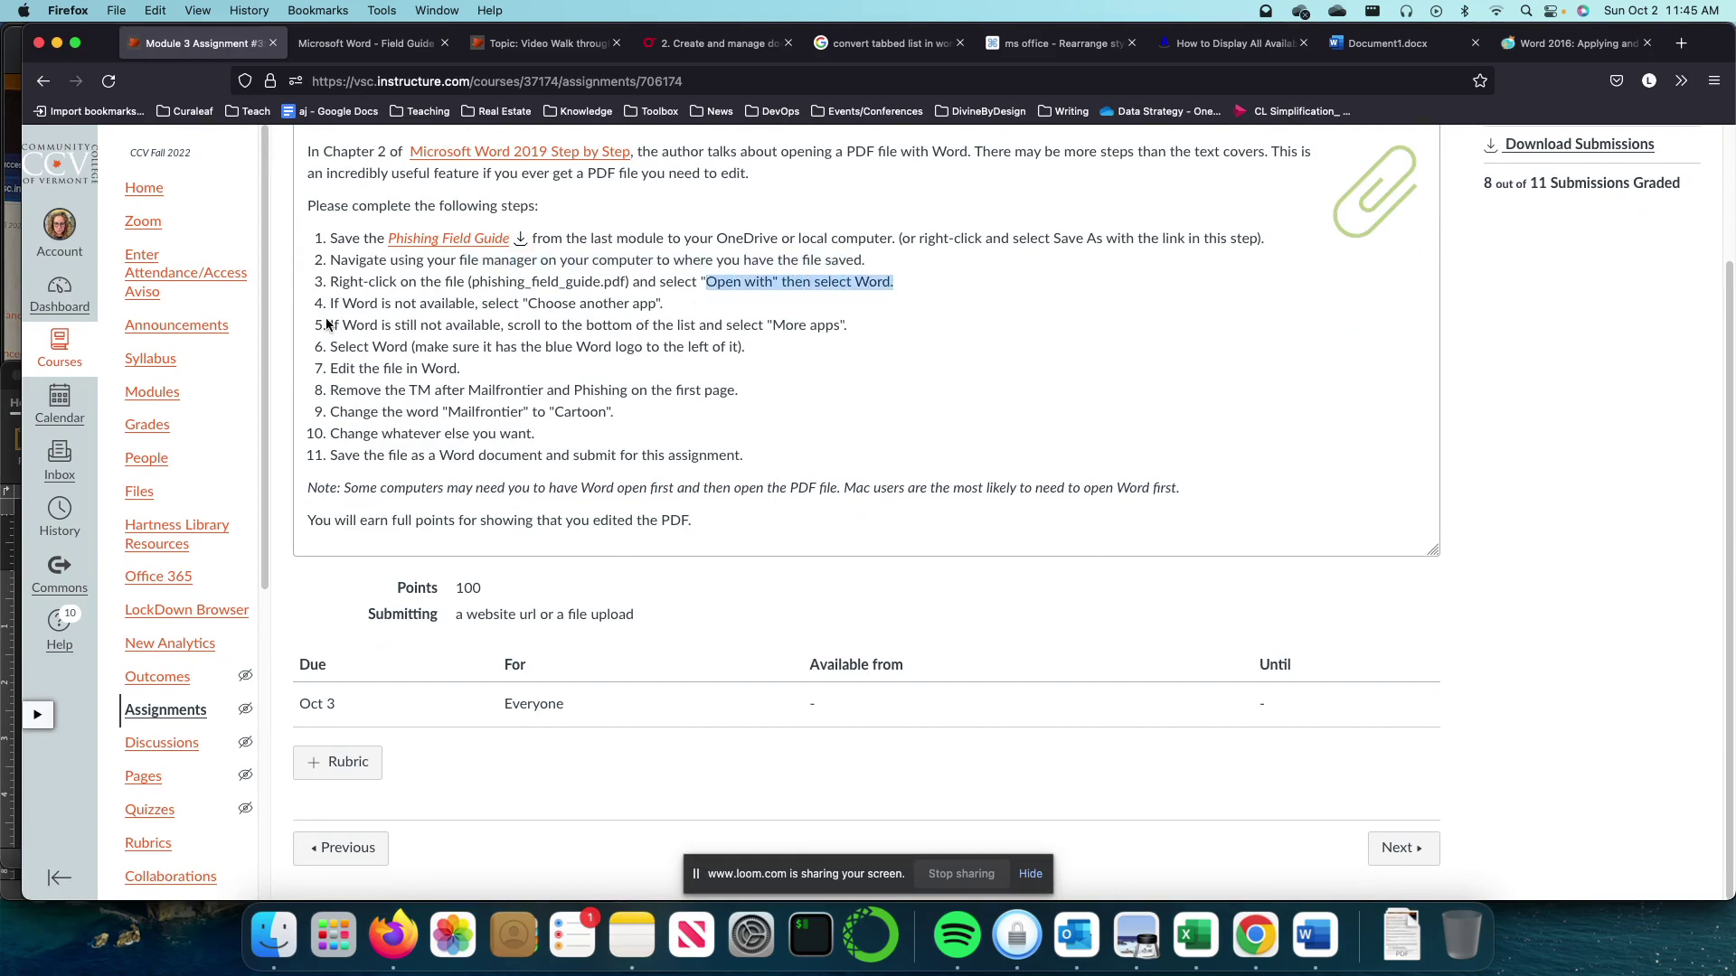
pyautogui.moveTo(331, 305); pyautogui.dragTo(662, 305)
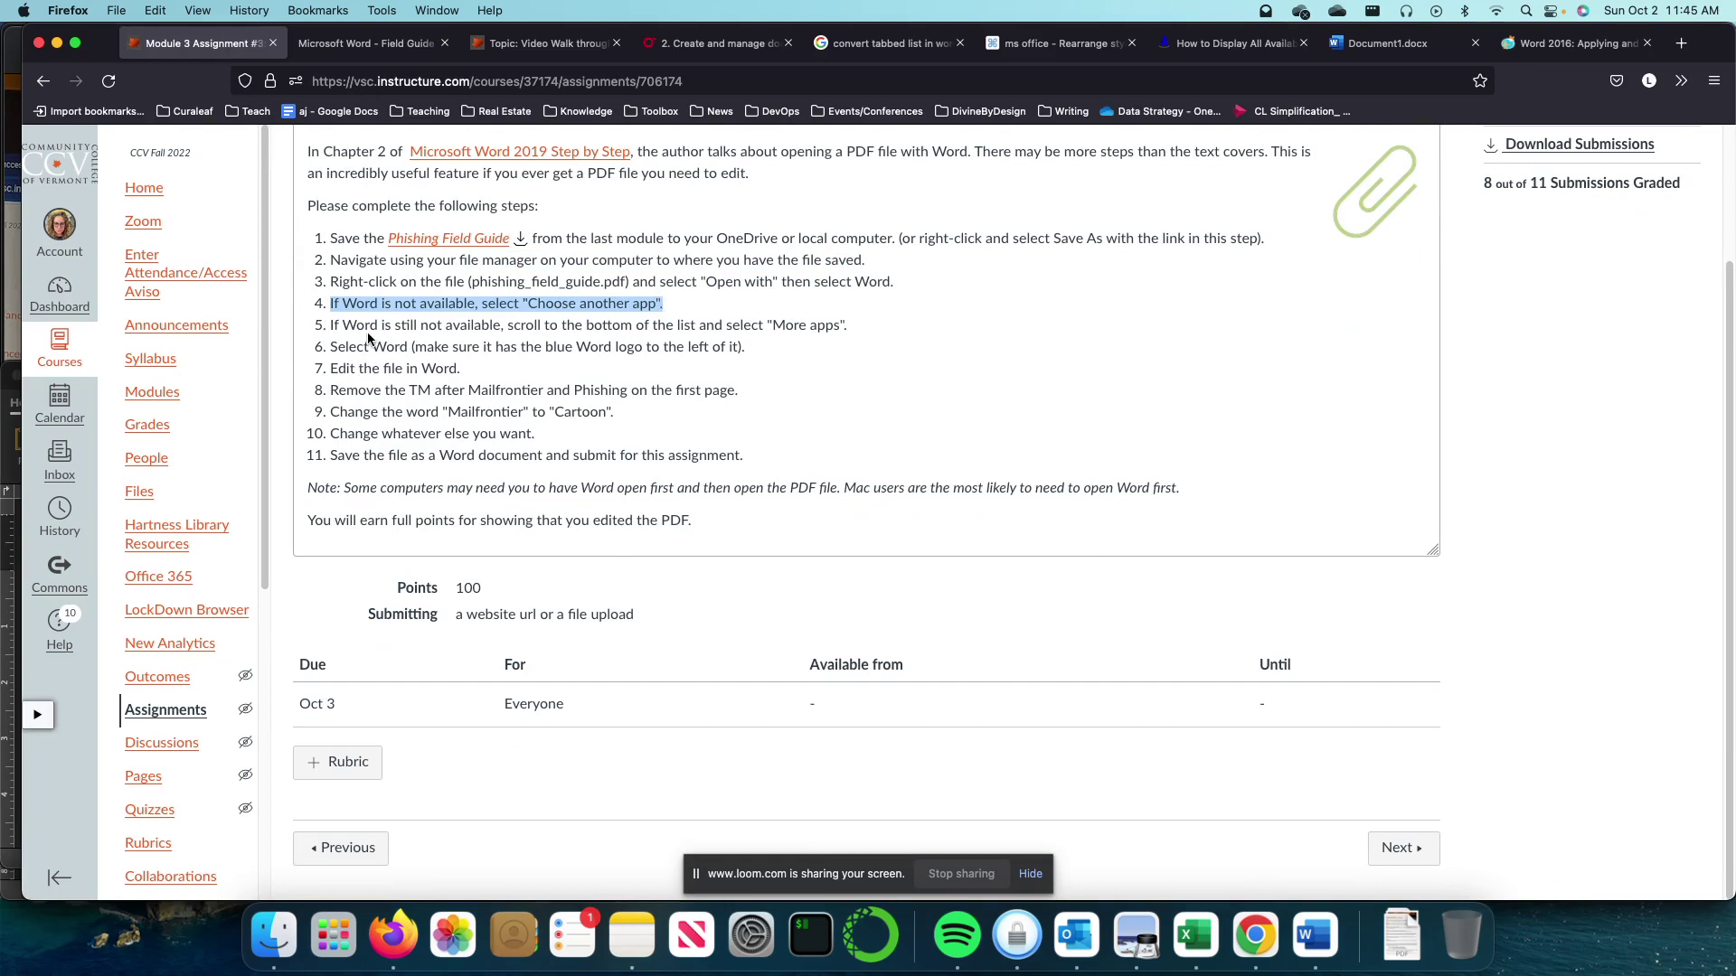
pyautogui.moveTo(335, 325); pyautogui.dragTo(850, 319)
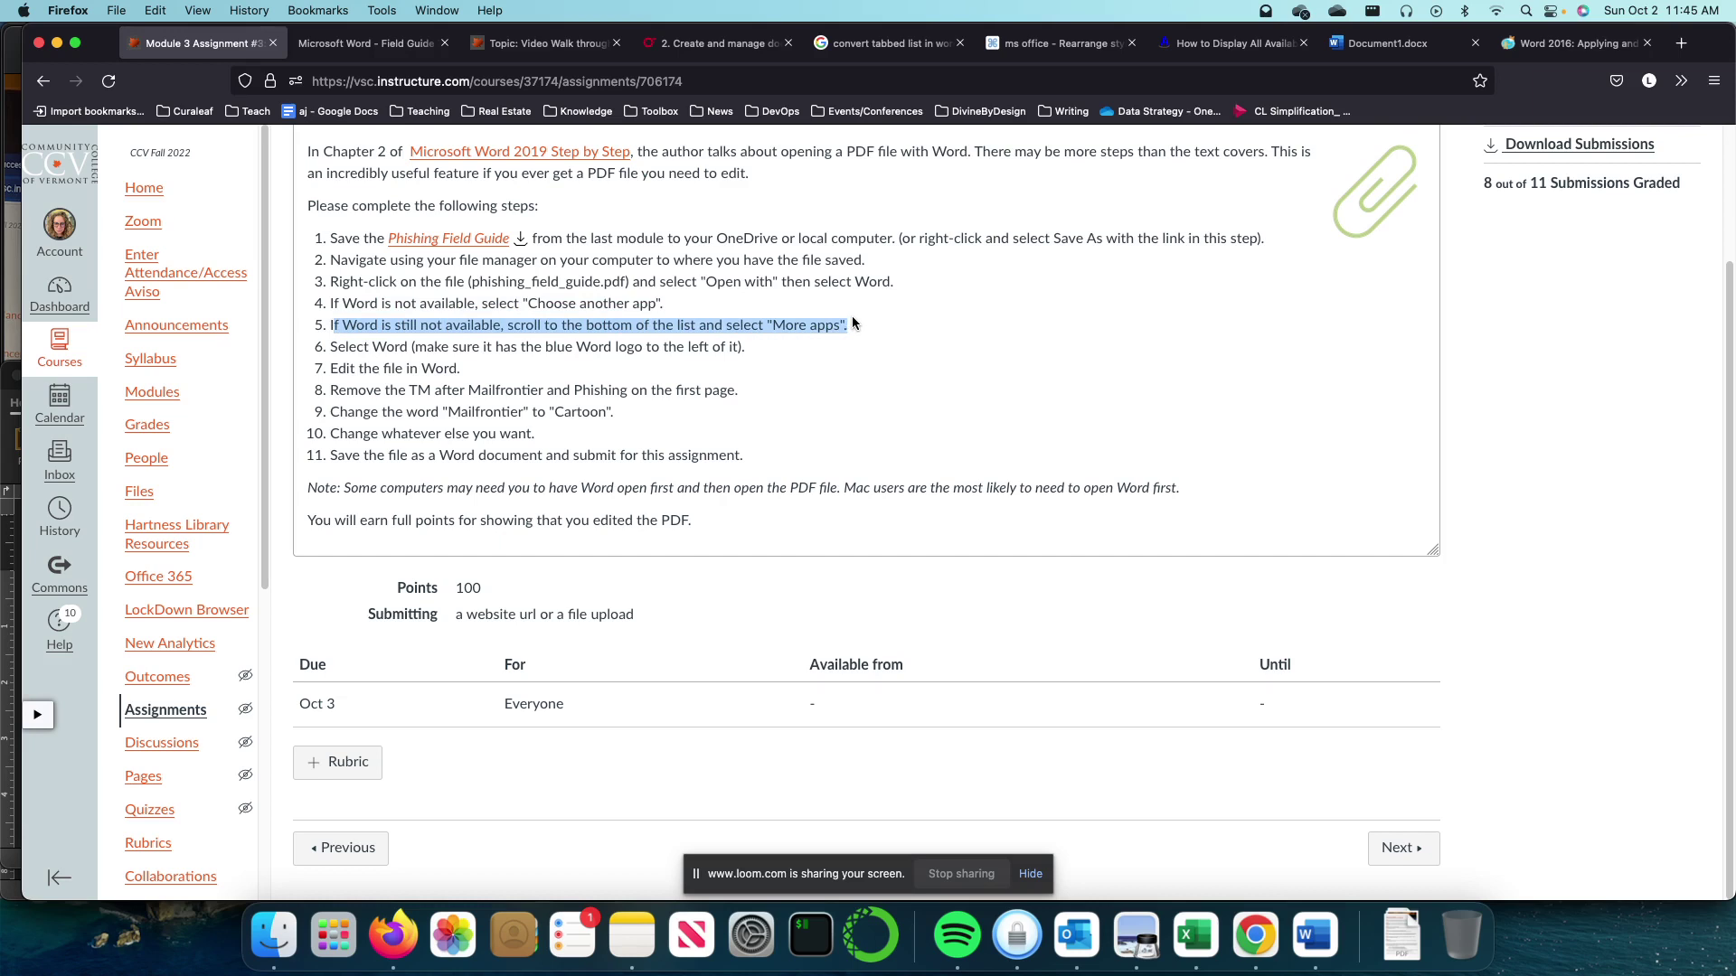
# - Highlight instruction steps 6, 7 and 8, including removing the TM
pyautogui.click(469, 348)
pyautogui.moveTo(373, 347); pyautogui.dragTo(791, 358)
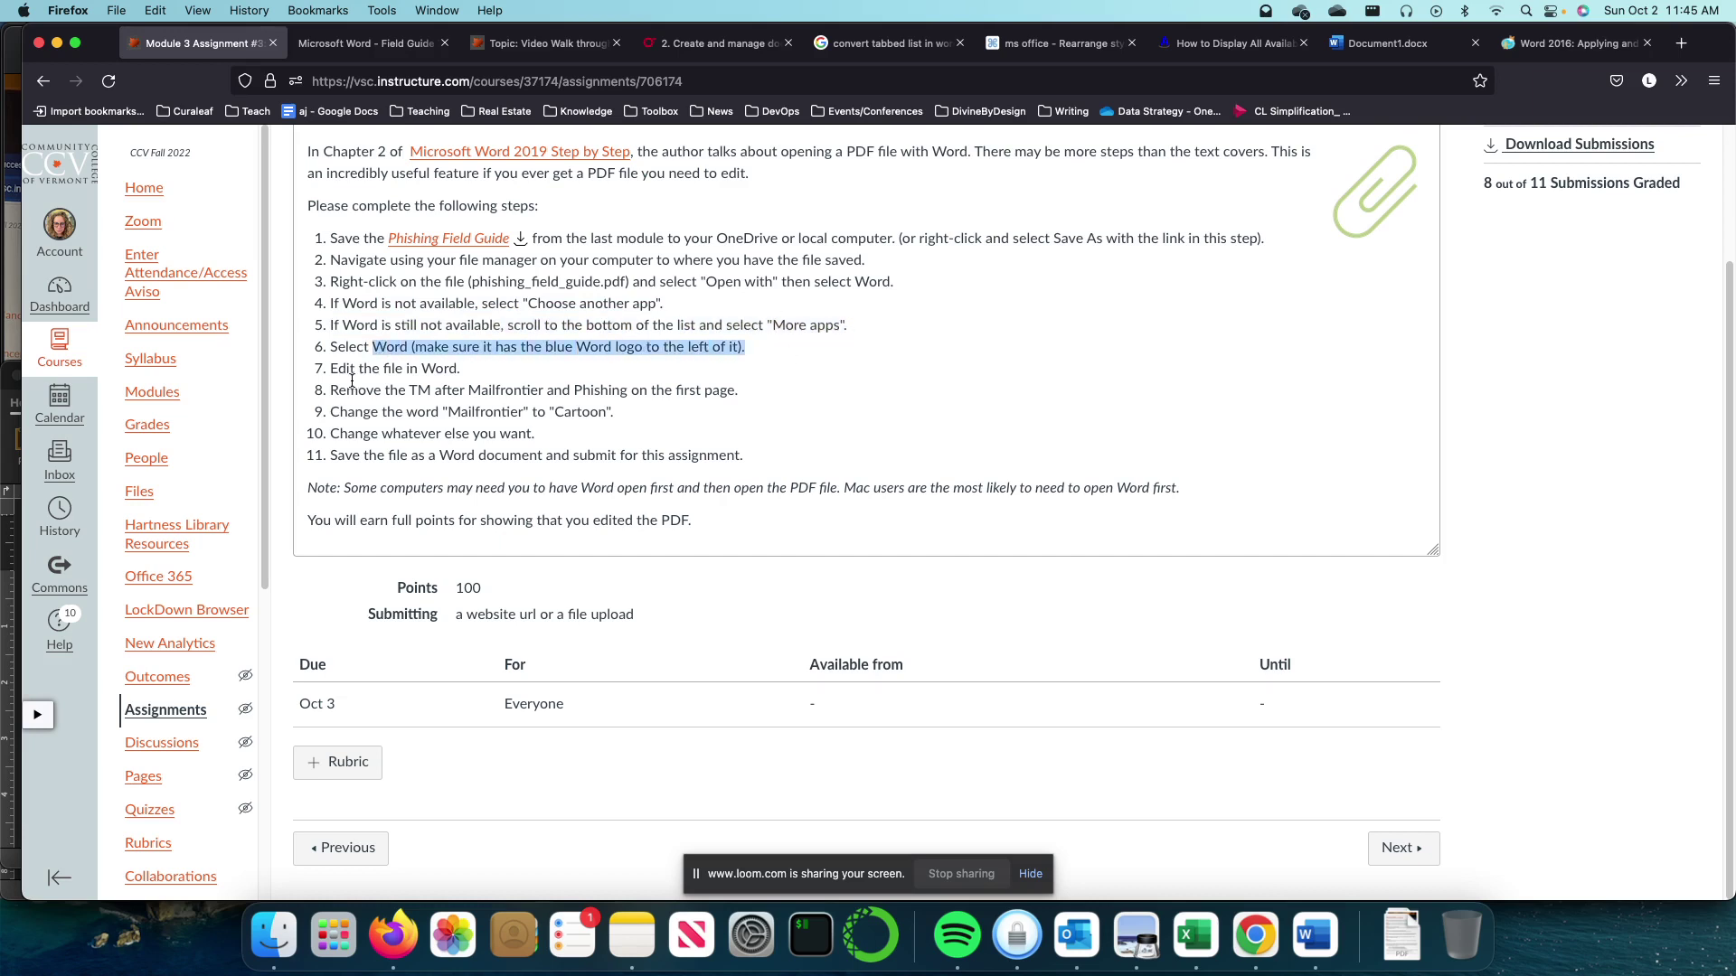
pyautogui.moveTo(332, 369); pyautogui.dragTo(479, 374)
pyautogui.click(509, 412)
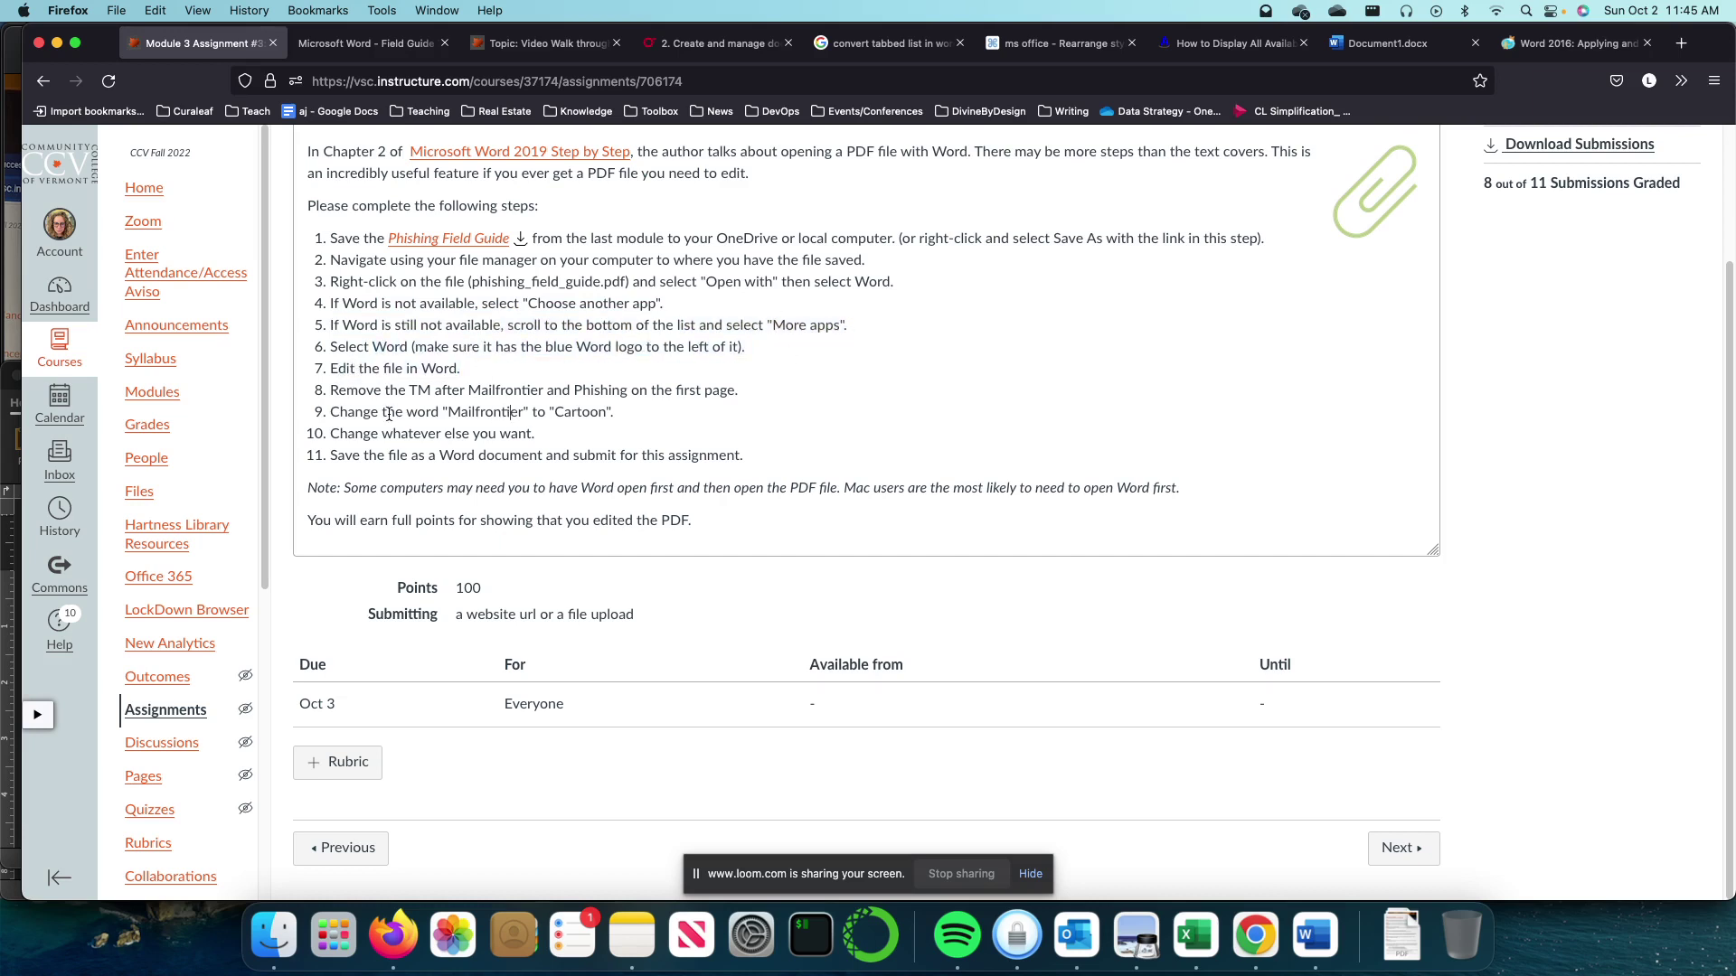
pyautogui.moveTo(366, 391); pyautogui.dragTo(513, 390)
pyautogui.click(498, 392)
pyautogui.click(591, 390)
# - Bring Word forward, adjust its window height, and zoom the field guide to Page Width
pyautogui.click(1313, 936)
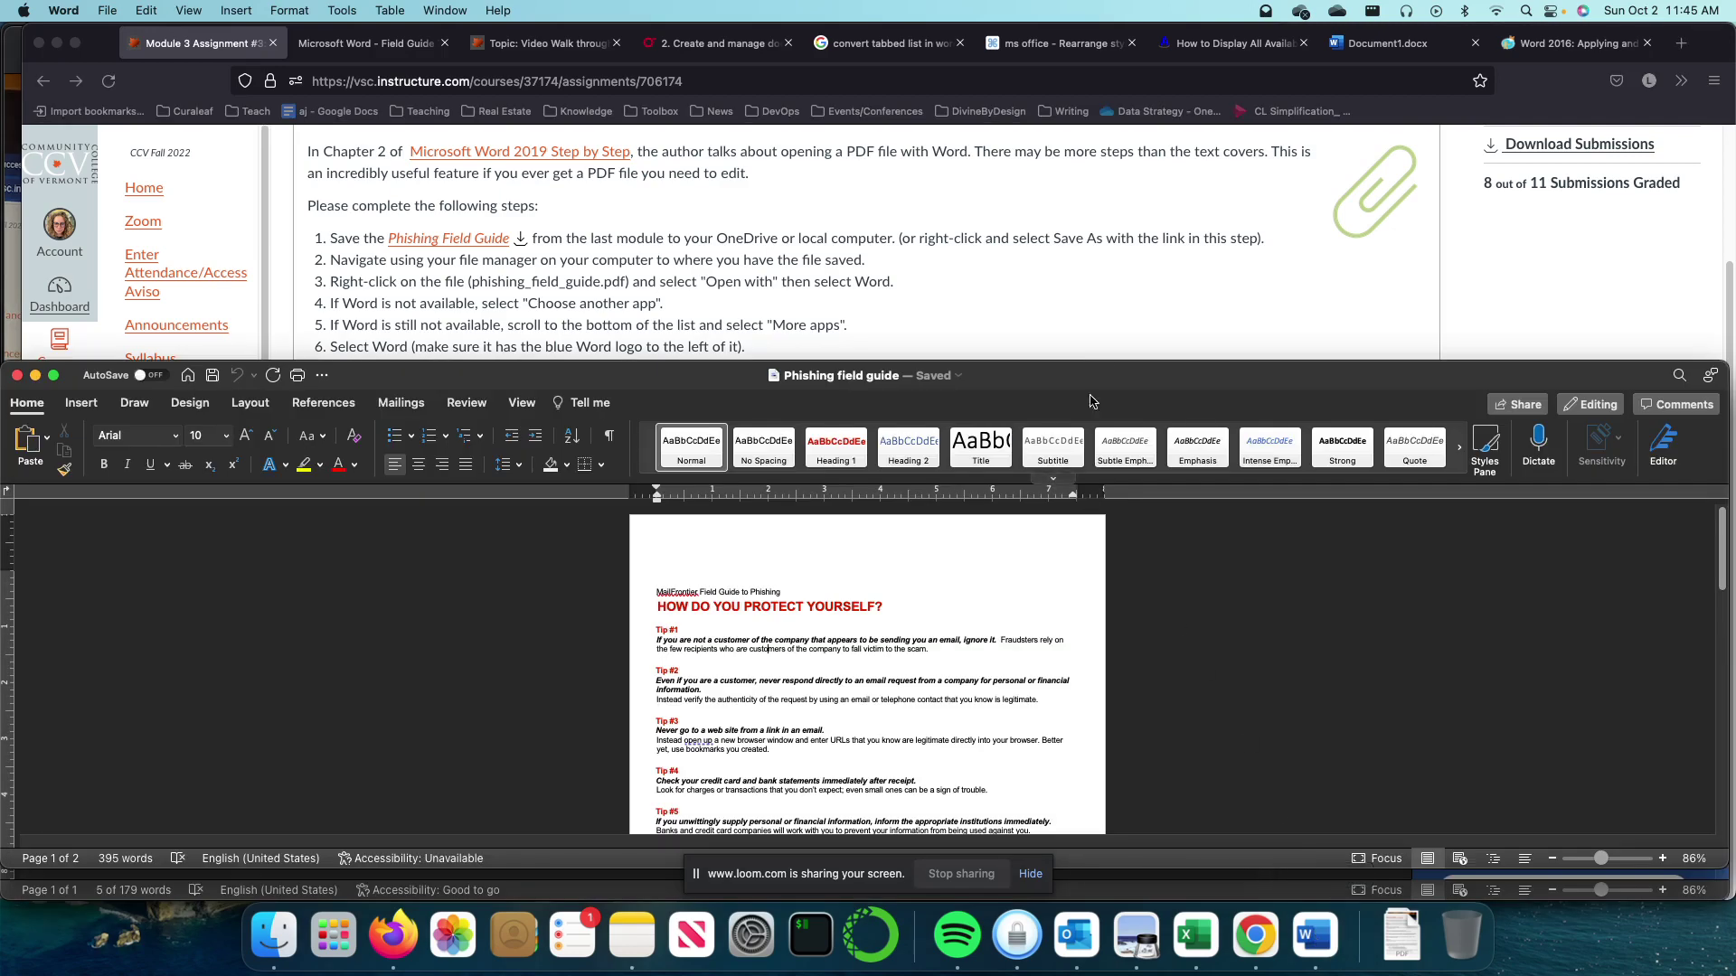
pyautogui.moveTo(1108, 362)
pyautogui.mouseDown()
pyautogui.moveTo(1108, 416)
pyautogui.moveTo(1109, 382)
pyautogui.mouseUp()
pyautogui.scroll(-3, 931, 733)
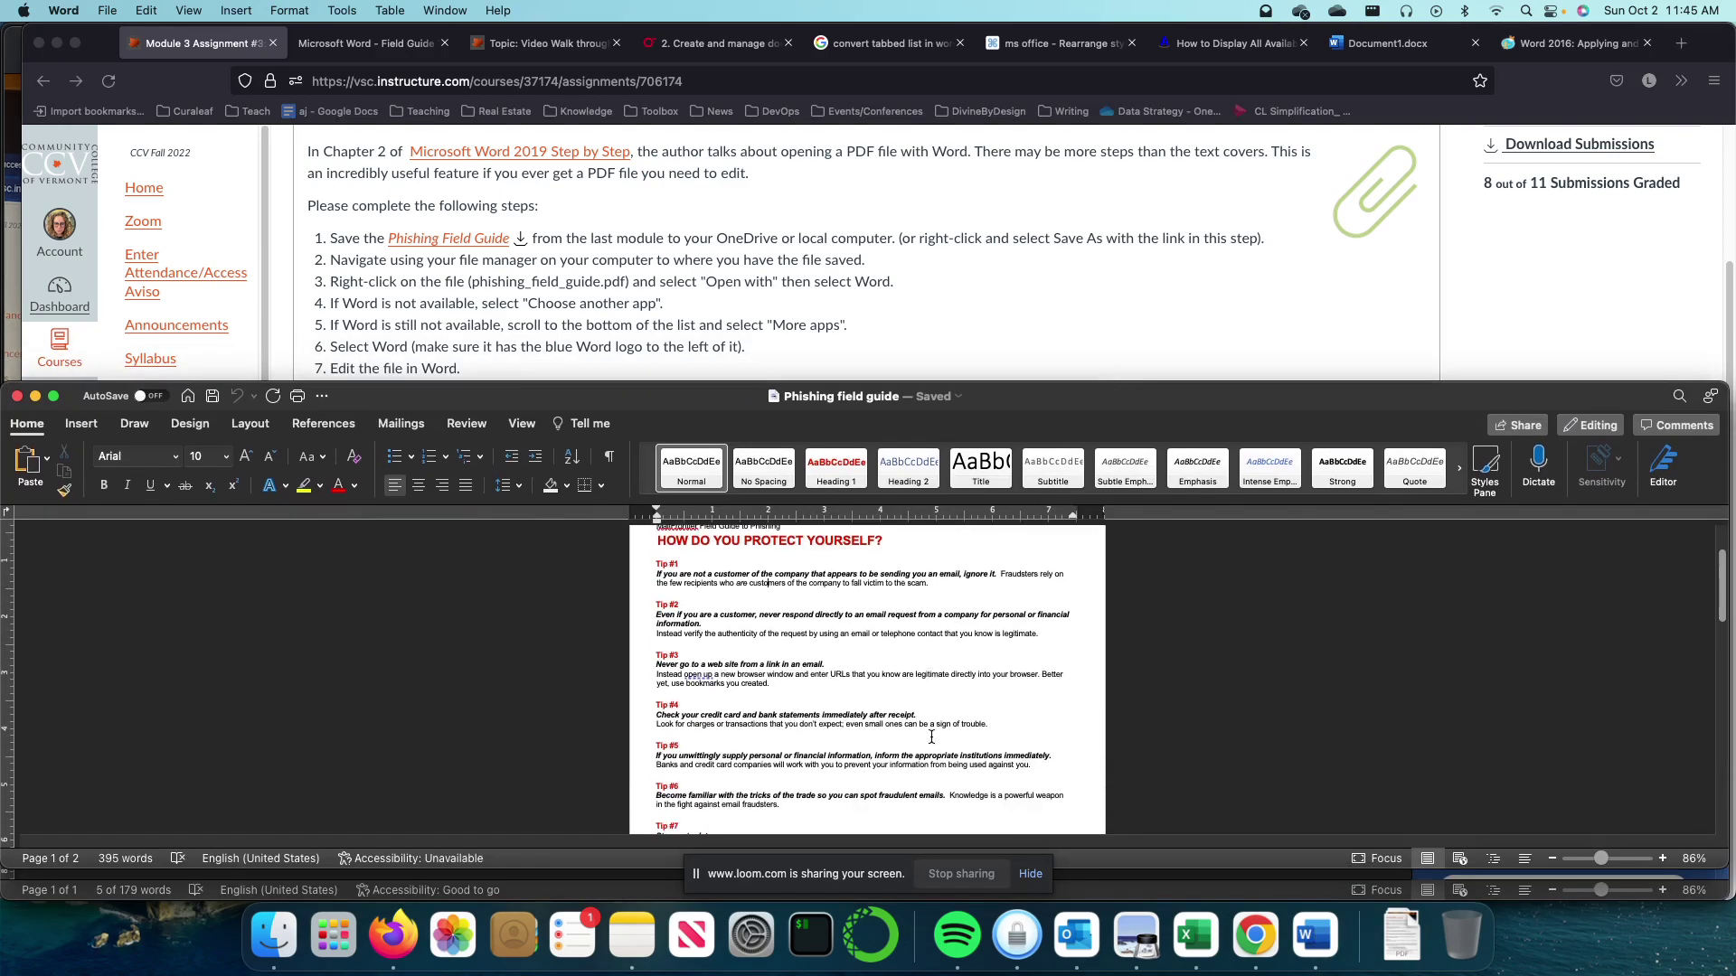
pyautogui.click(523, 423)
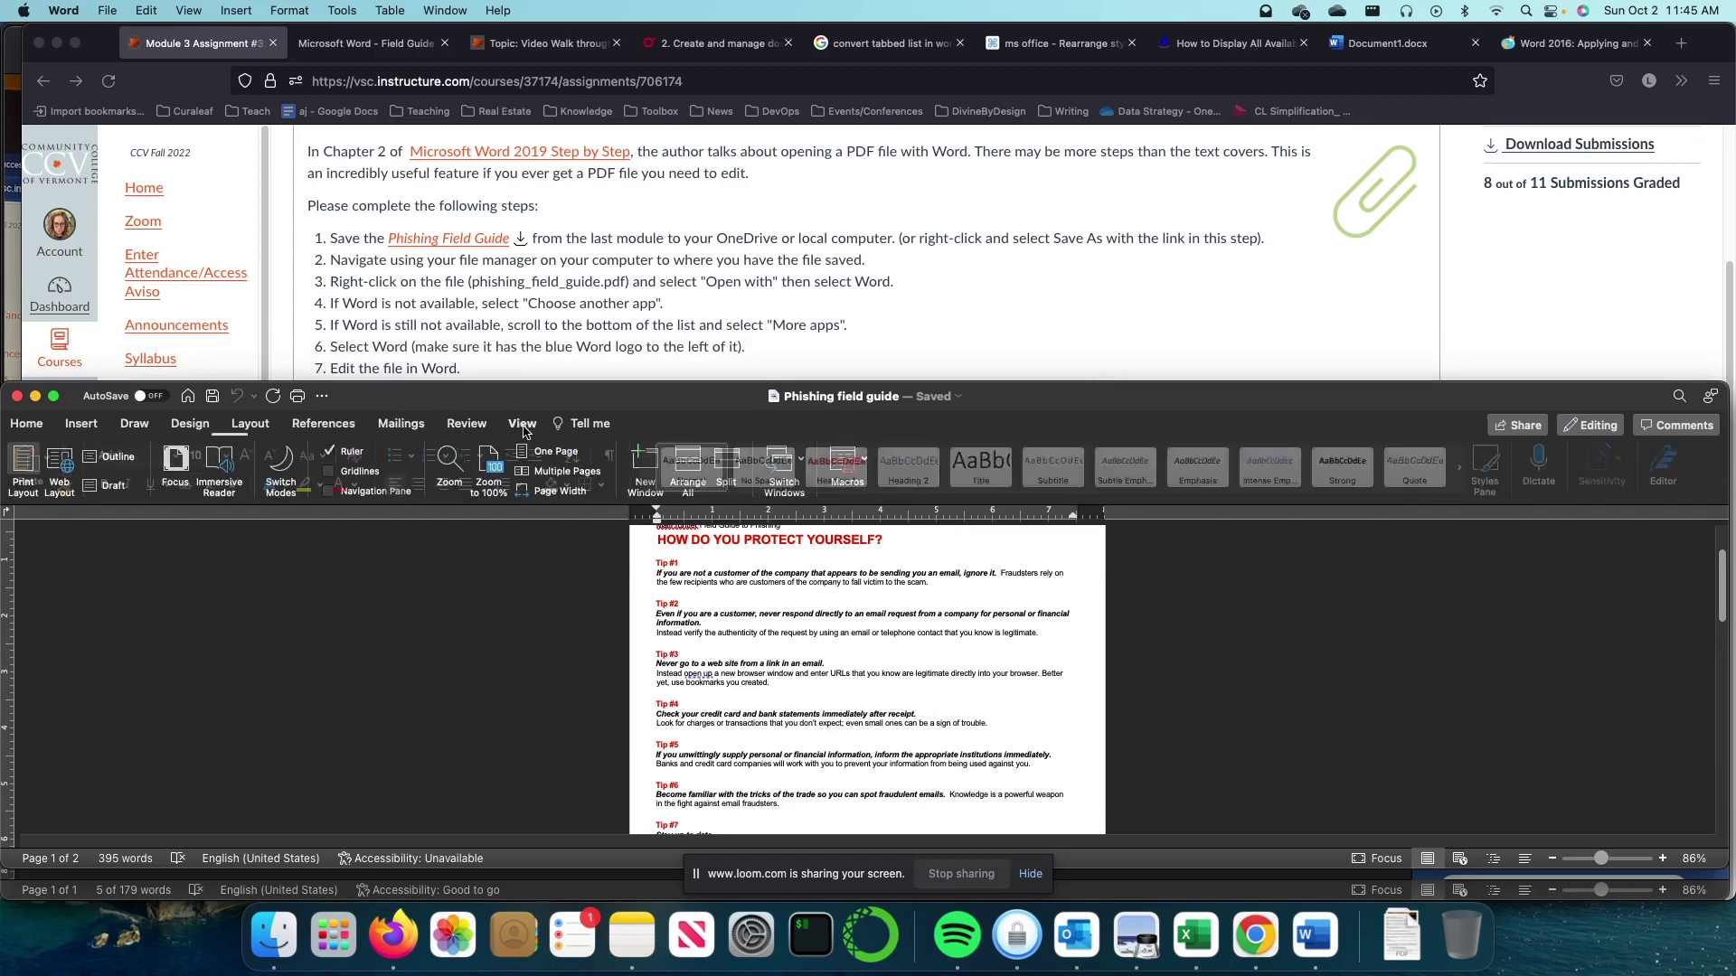
pyautogui.click(568, 490)
pyautogui.scroll(-2, 861, 671)
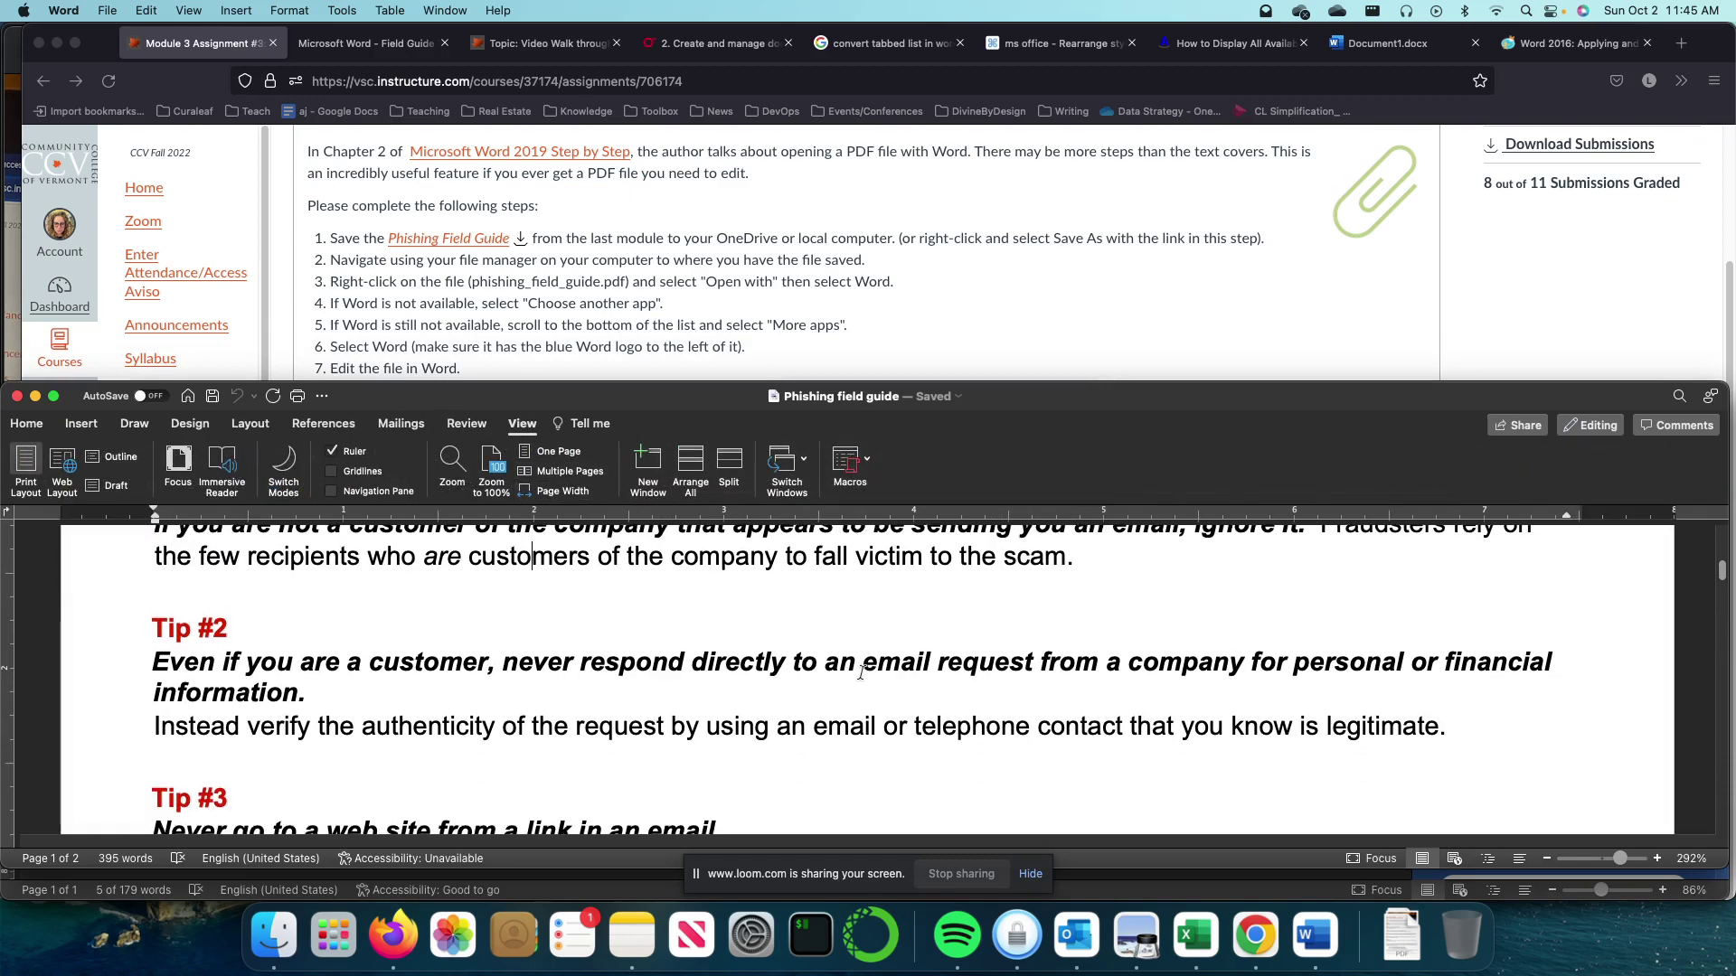
pyautogui.scroll(-3, 860, 670)
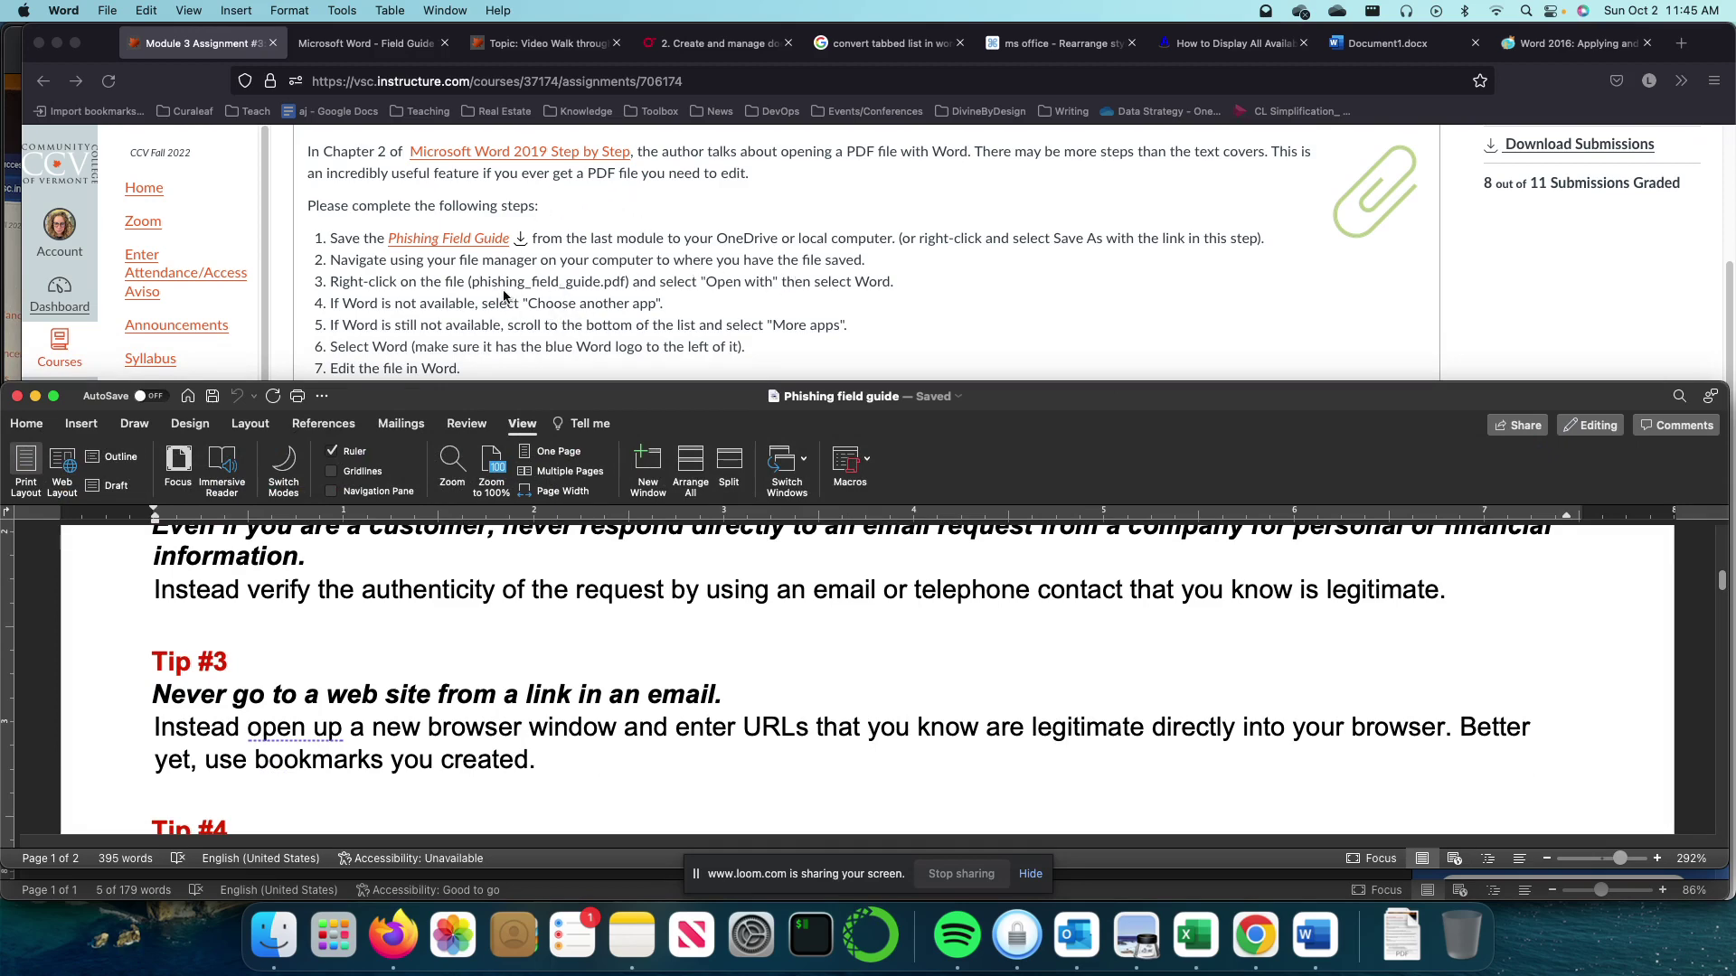
# - In Canvas, highlight the step 8 mention of Mailfrontier and Phishing
pyautogui.click(375, 351)
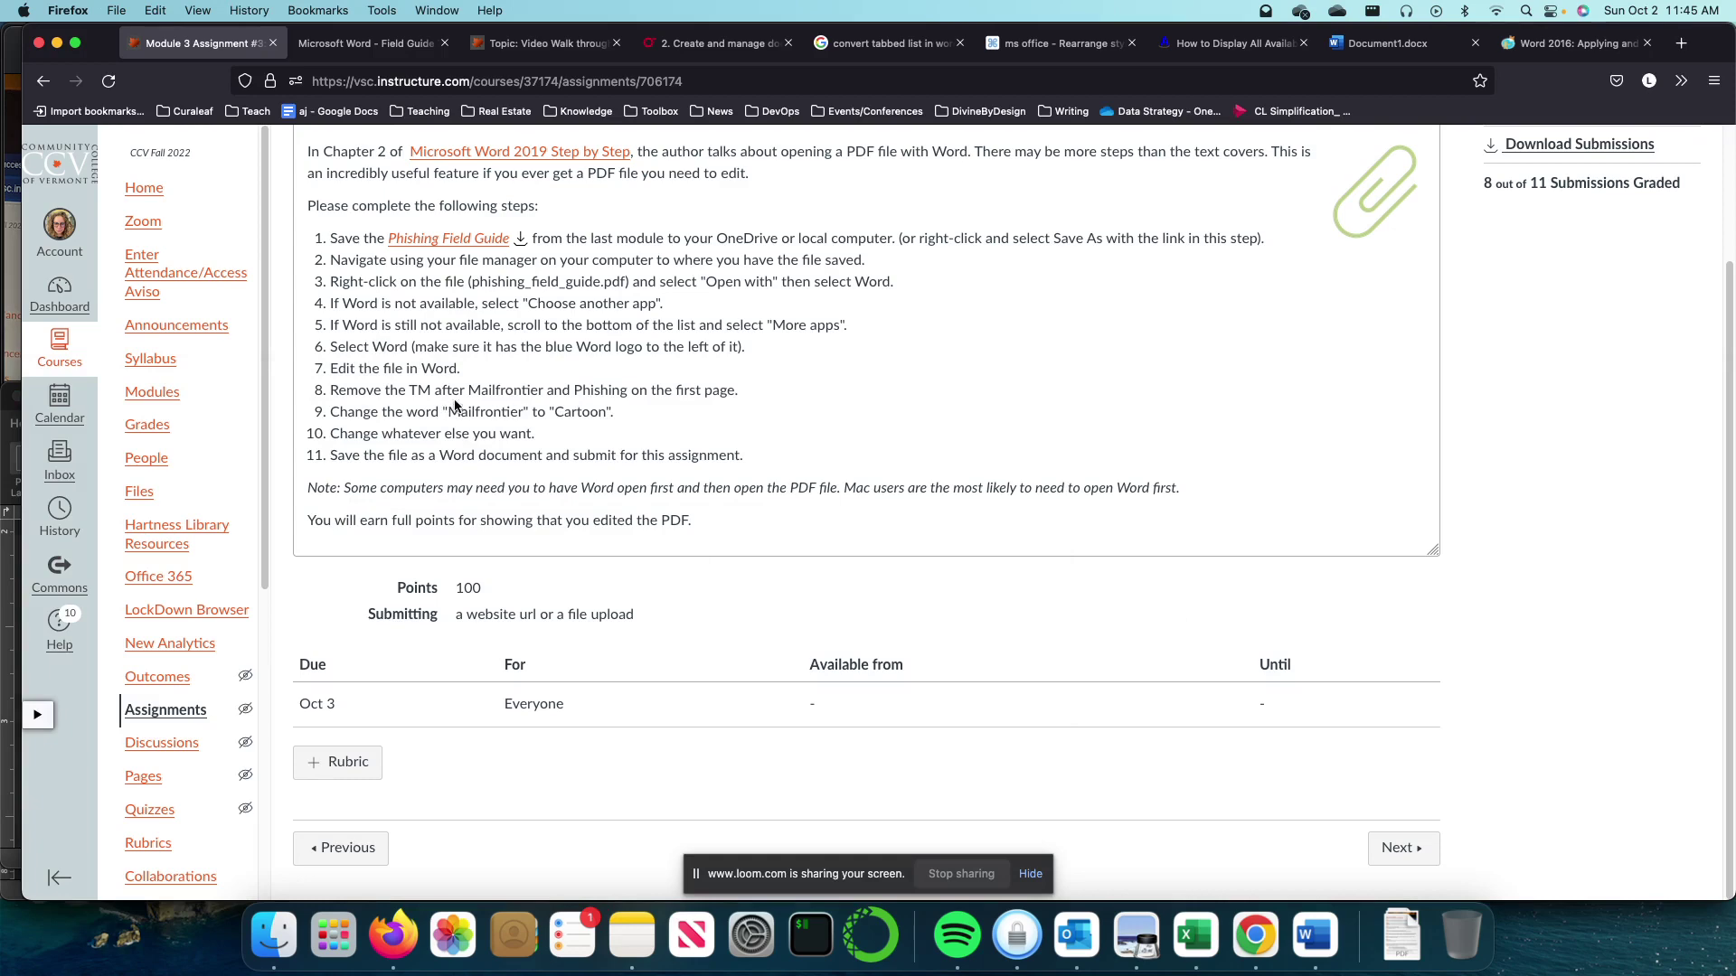
pyautogui.moveTo(494, 388); pyautogui.dragTo(612, 393)
pyautogui.click(1625, 483)
# - Locate the MailFrontier mentions in the Phishing IQ Test paragraph and MailFrontier Gateway
pyautogui.click(1314, 936)
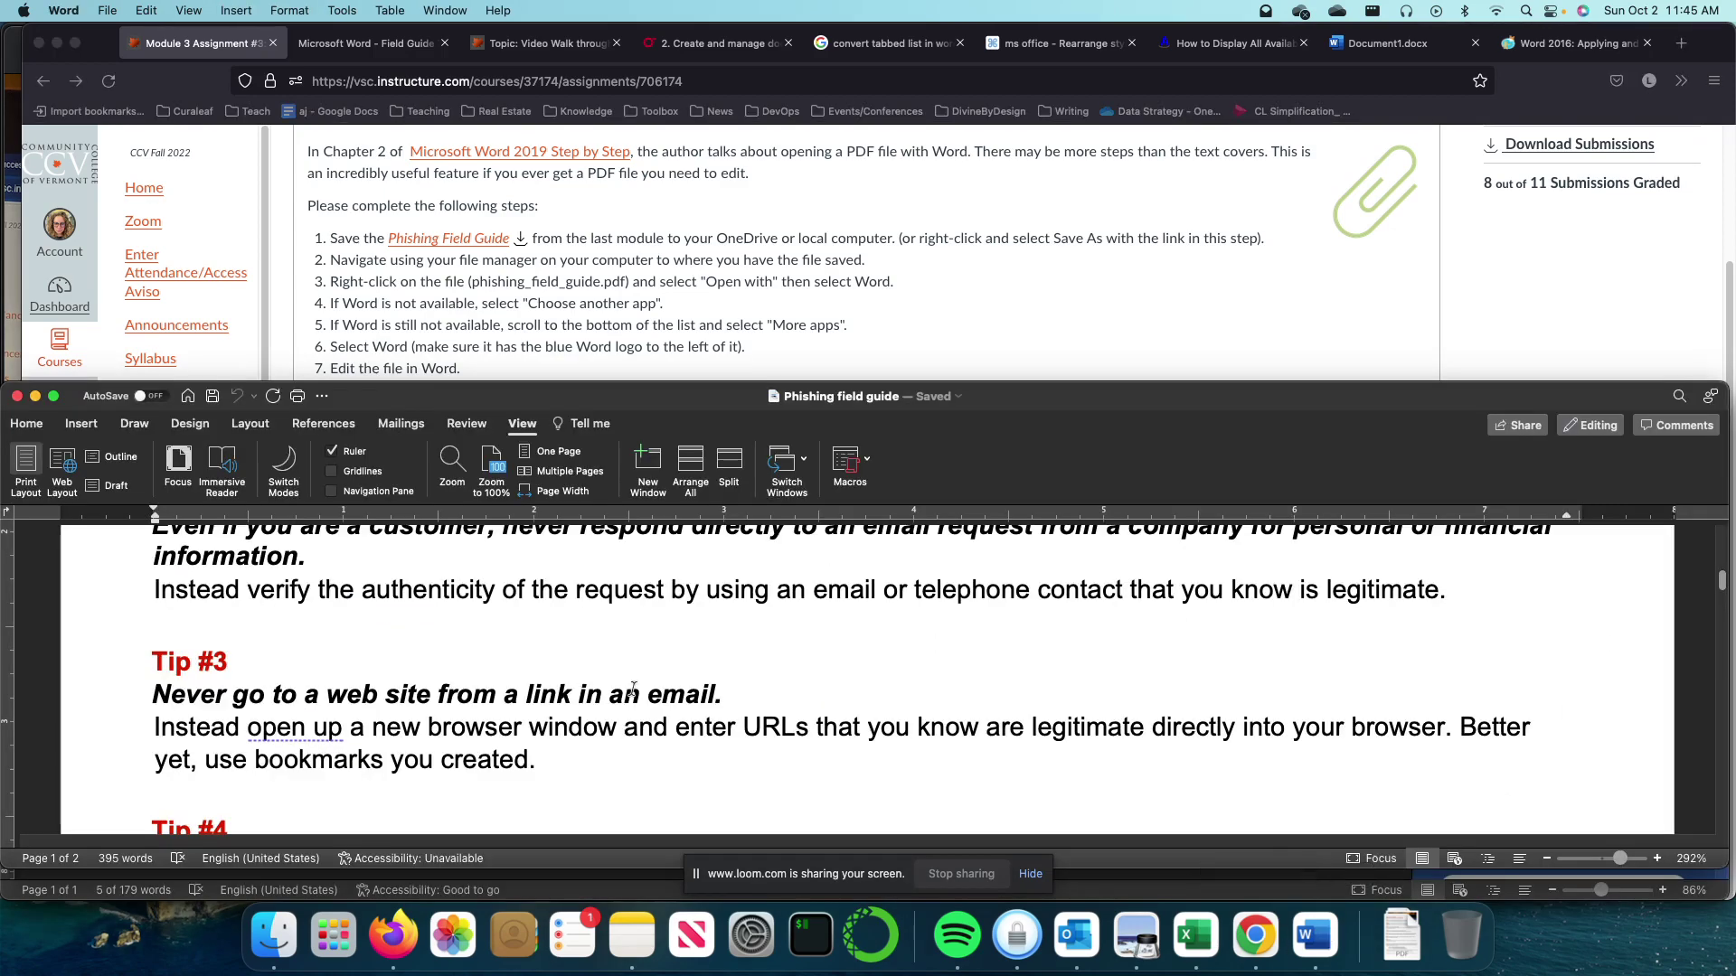
pyautogui.scroll(-3, 623, 689)
pyautogui.scroll(-15, 623, 689)
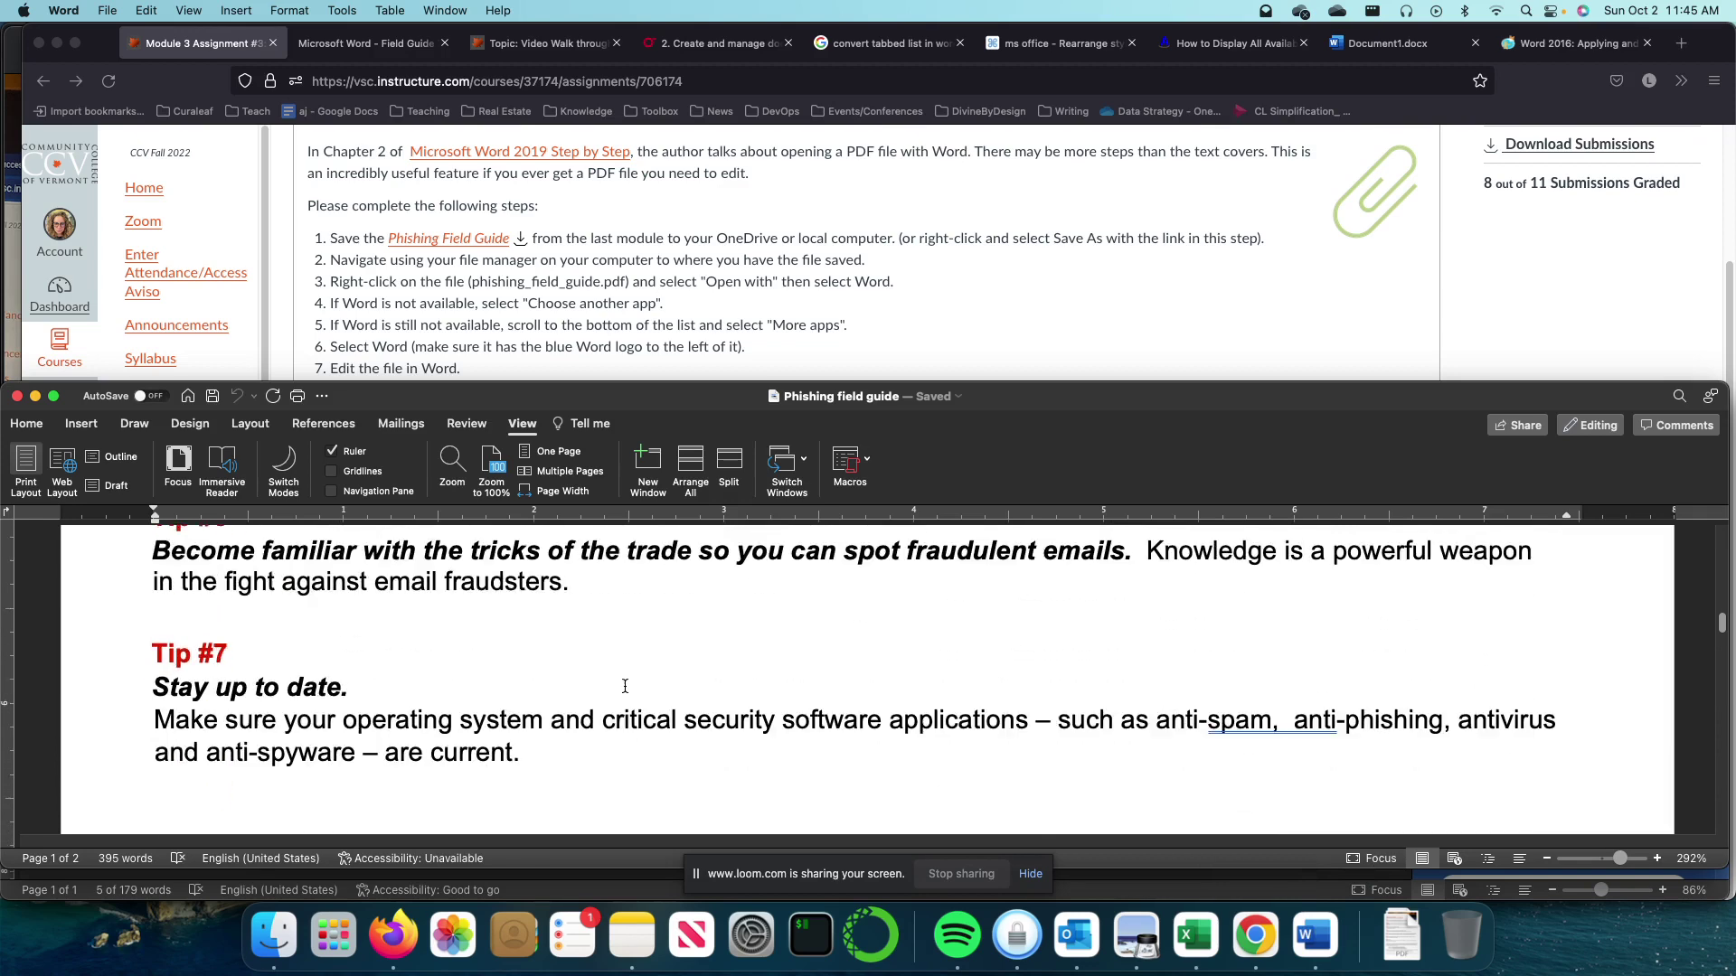
pyautogui.scroll(-2, 625, 686)
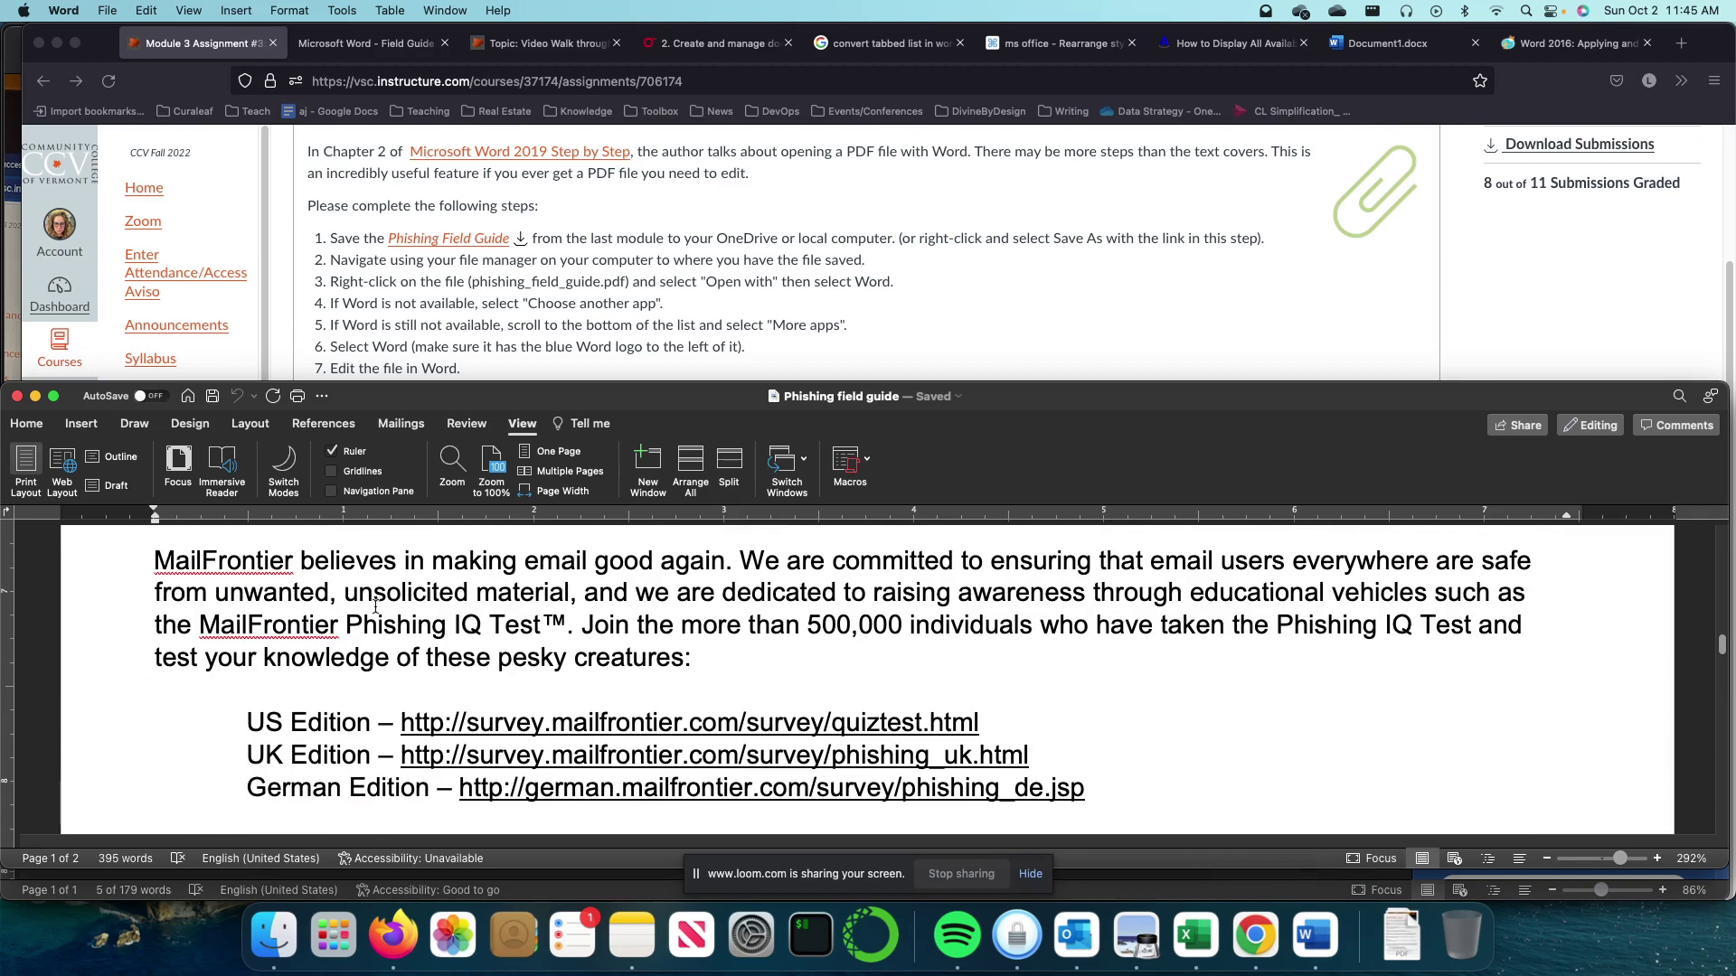
pyautogui.doubleClick(305, 624)
pyautogui.click(531, 630)
pyautogui.scroll(-2, 507, 696)
pyautogui.click(449, 773)
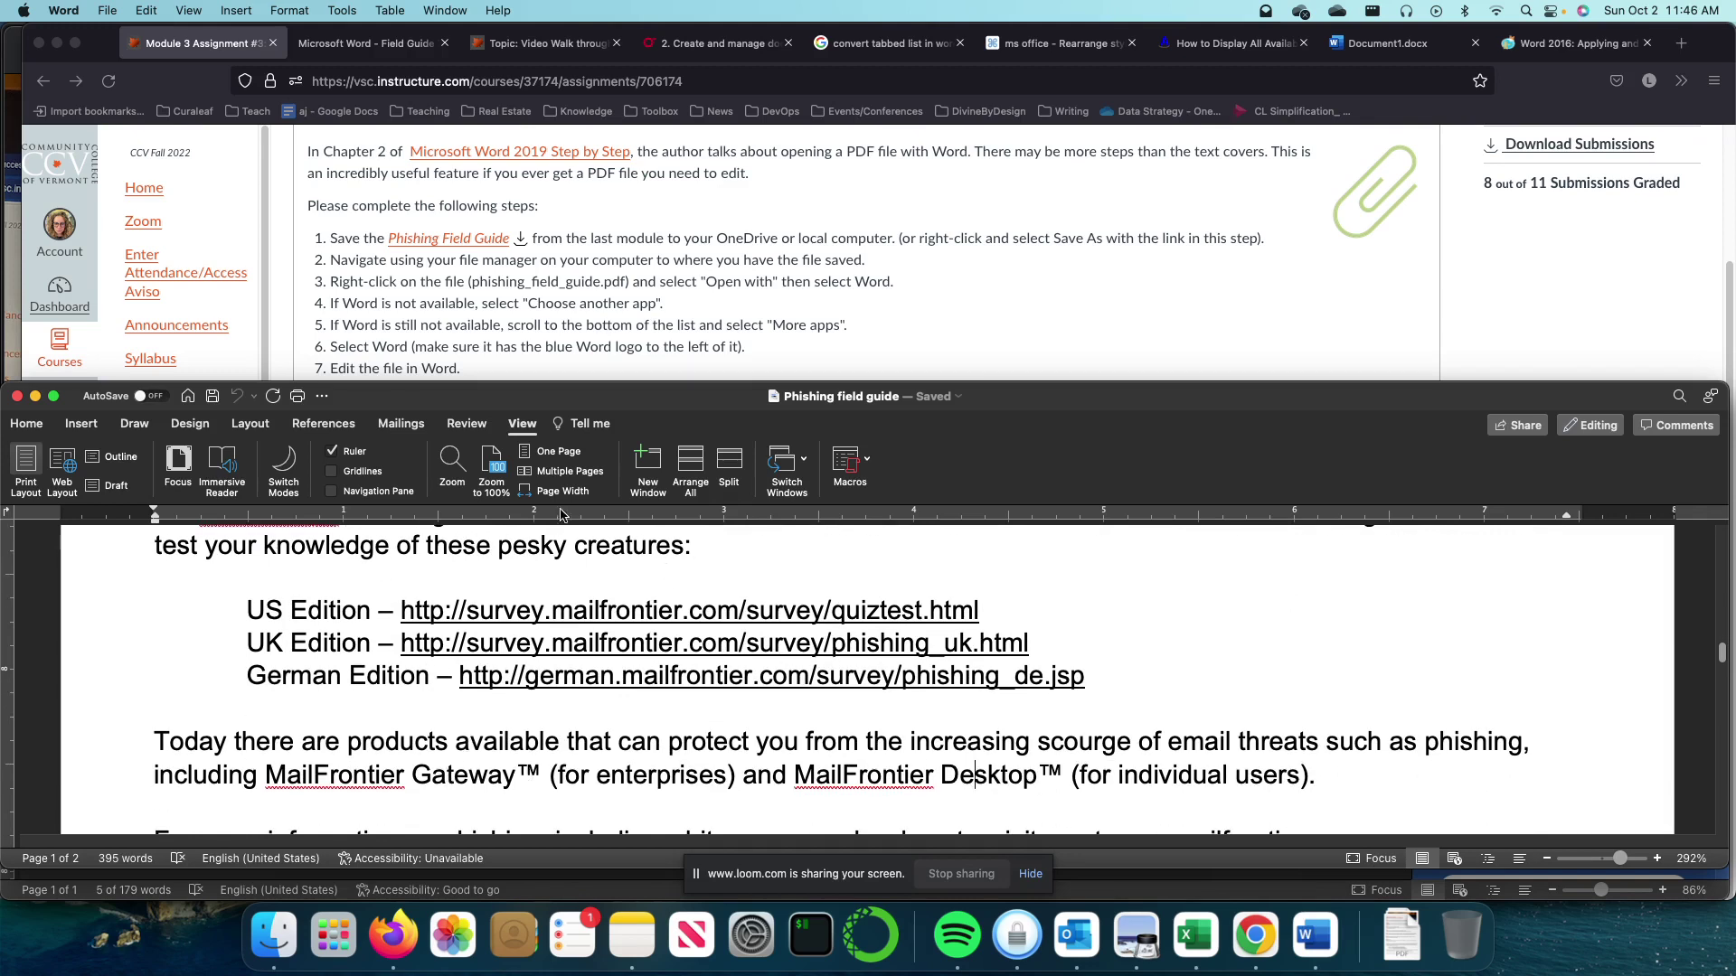
# - Back in Canvas, mark the step about removing the TM
pyautogui.scroll(2, 655, 712)
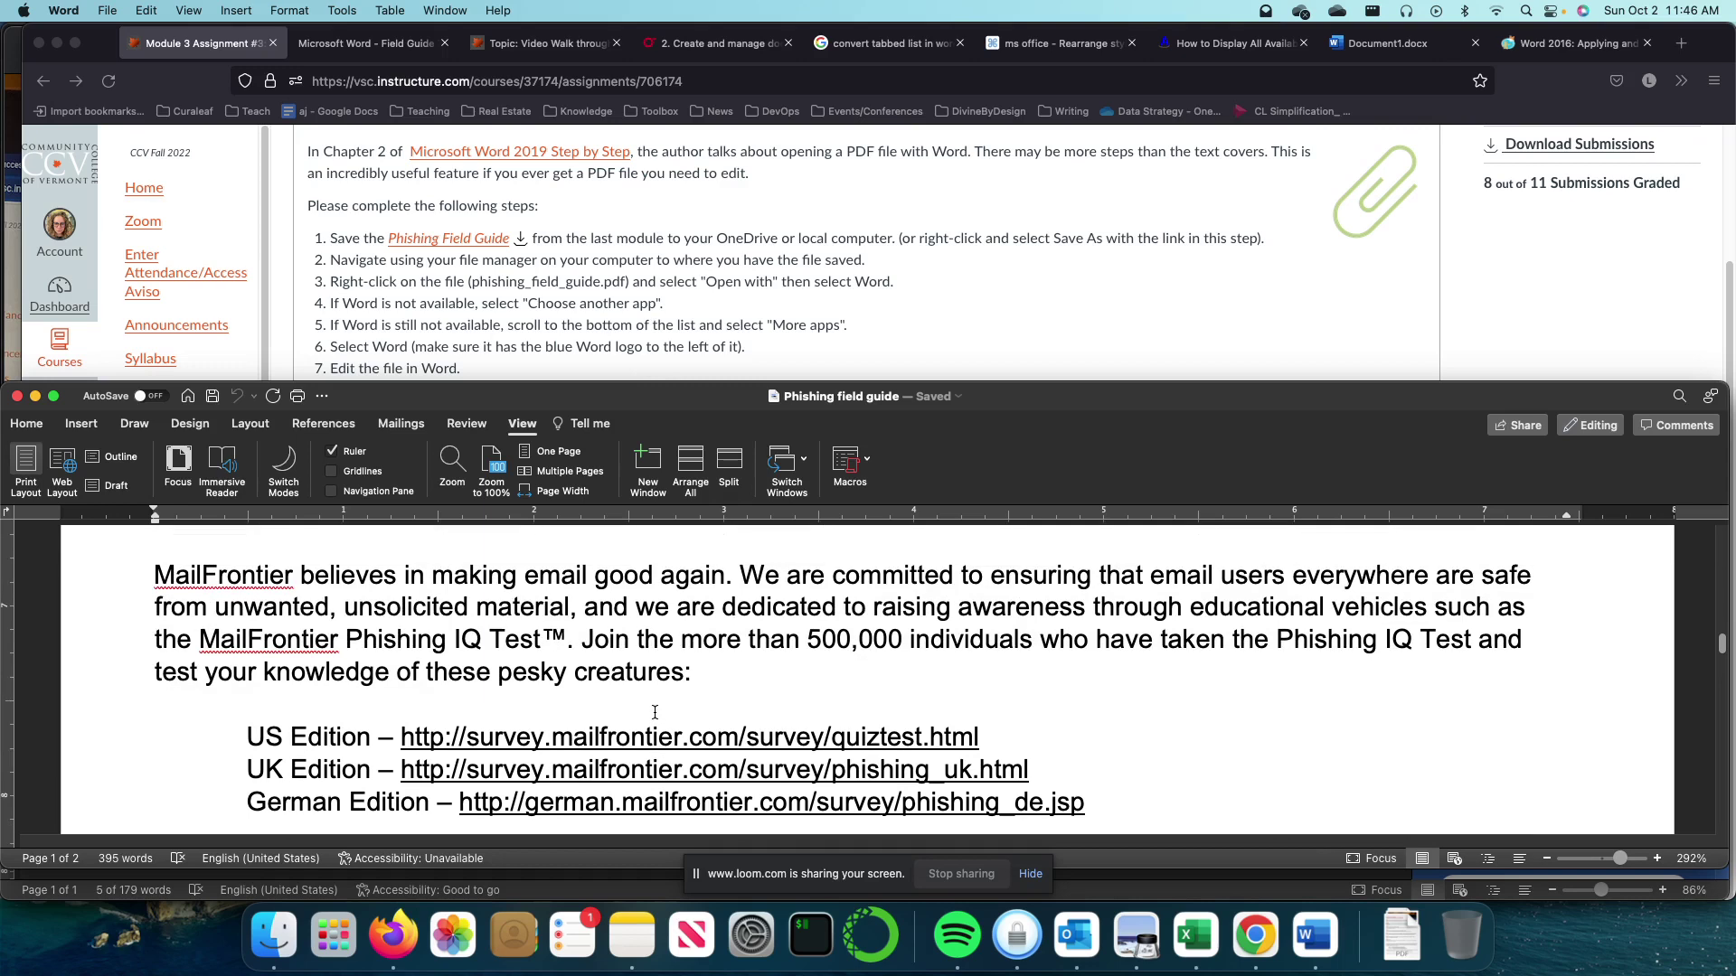
pyautogui.click(542, 253)
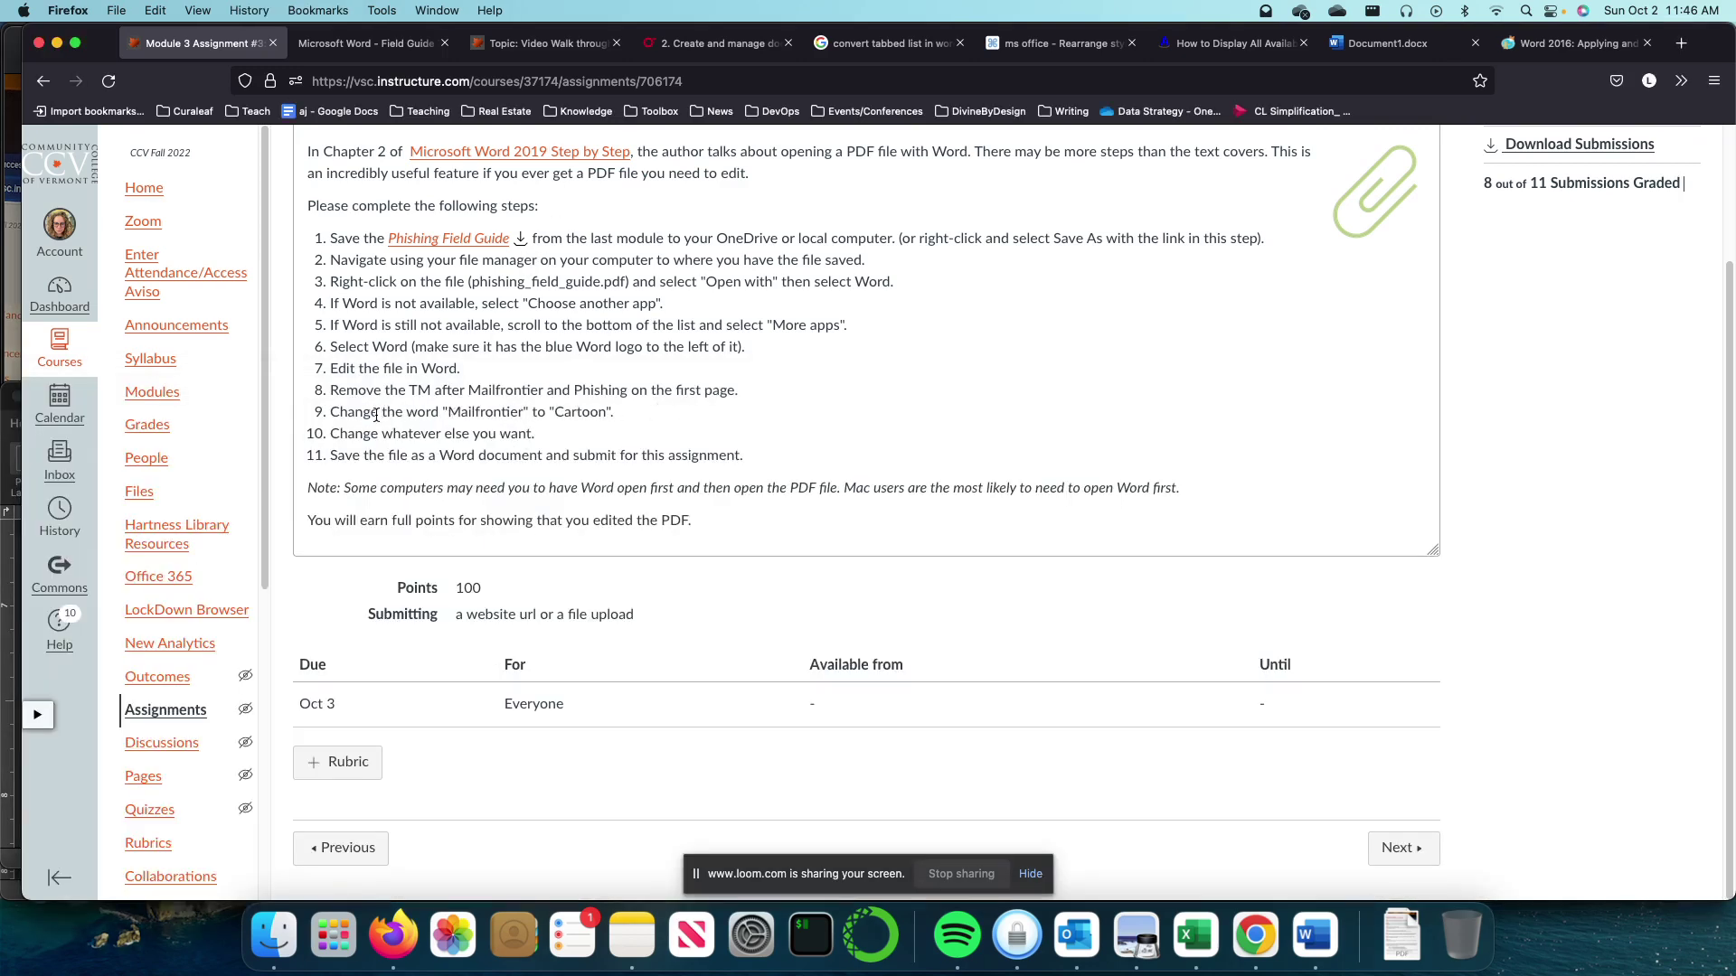
pyautogui.moveTo(404, 396); pyautogui.dragTo(630, 398)
# - Delete the ™ after Phishing IQ Test, MailFrontier Gateway and MailFrontier Desktop
pyautogui.click(1315, 935)
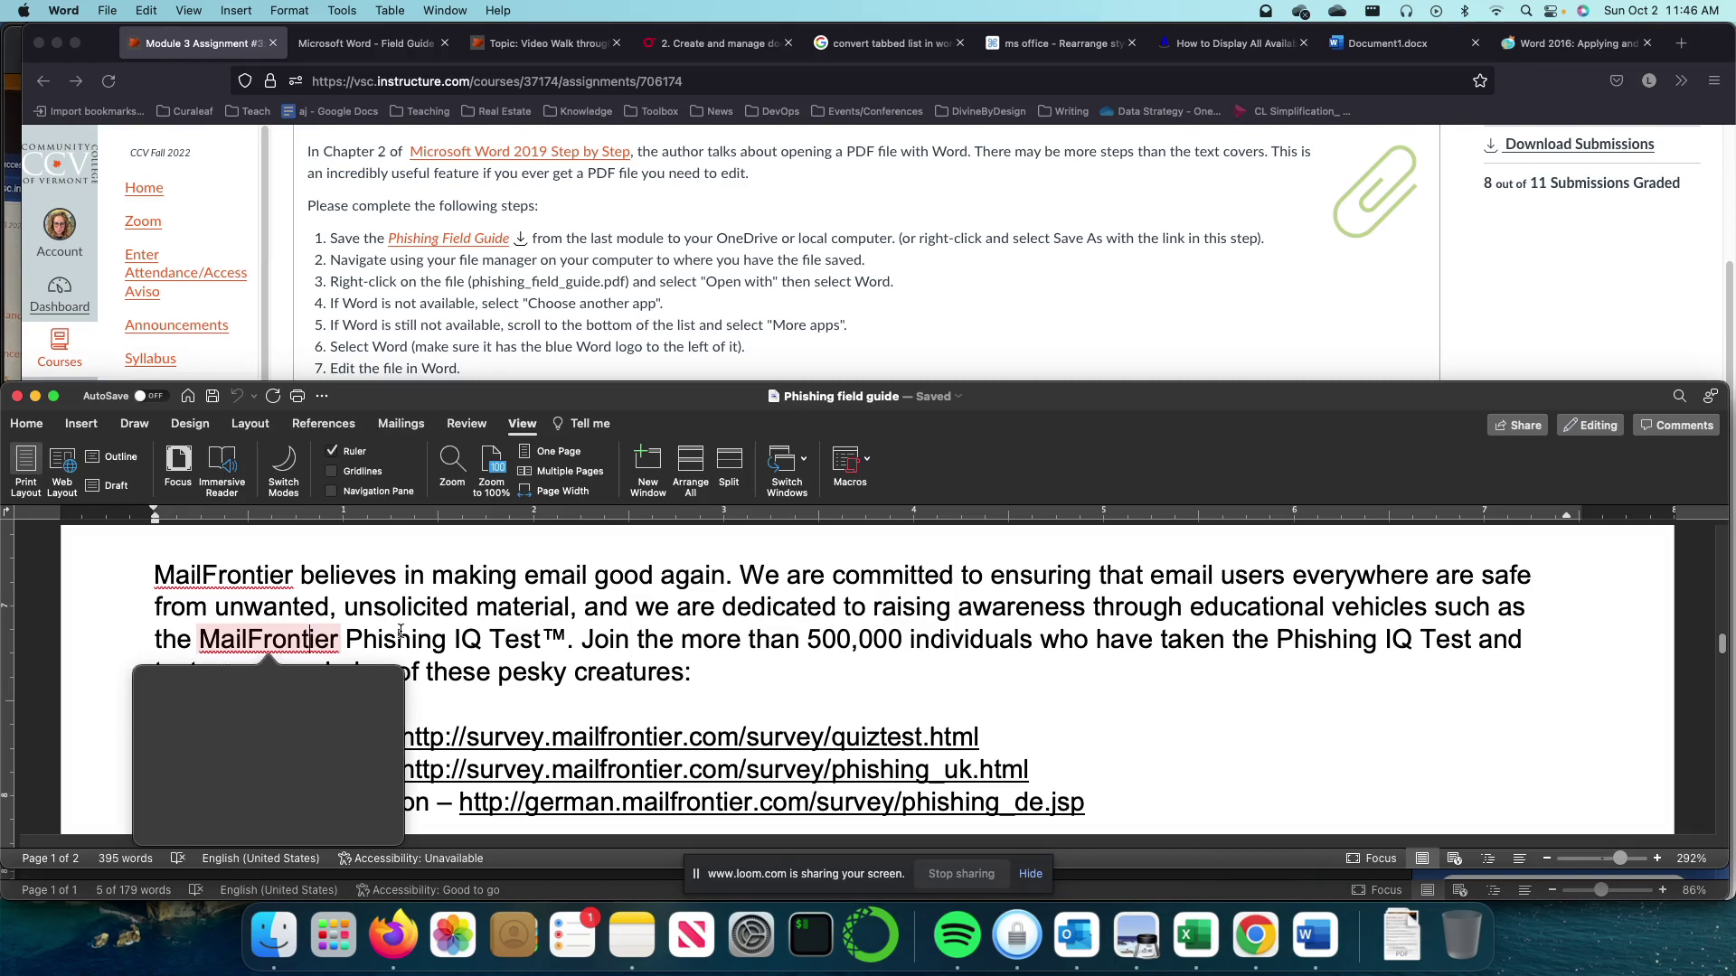
pyautogui.click(567, 640)
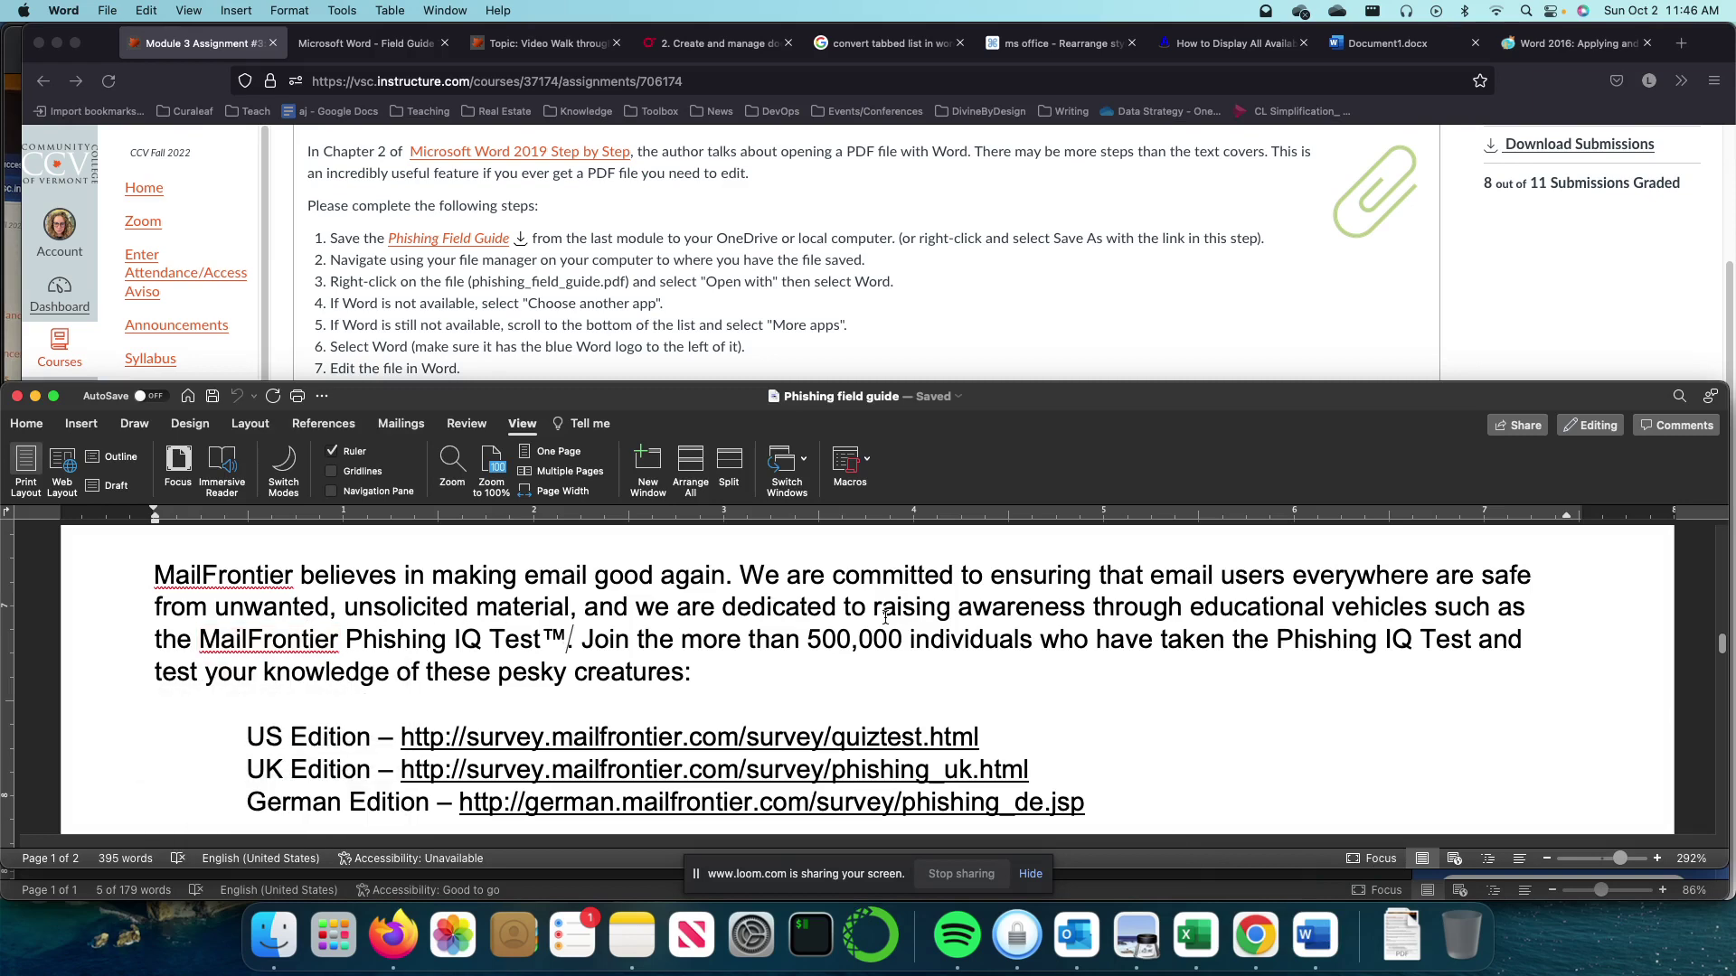
pyautogui.press('BackSpace')
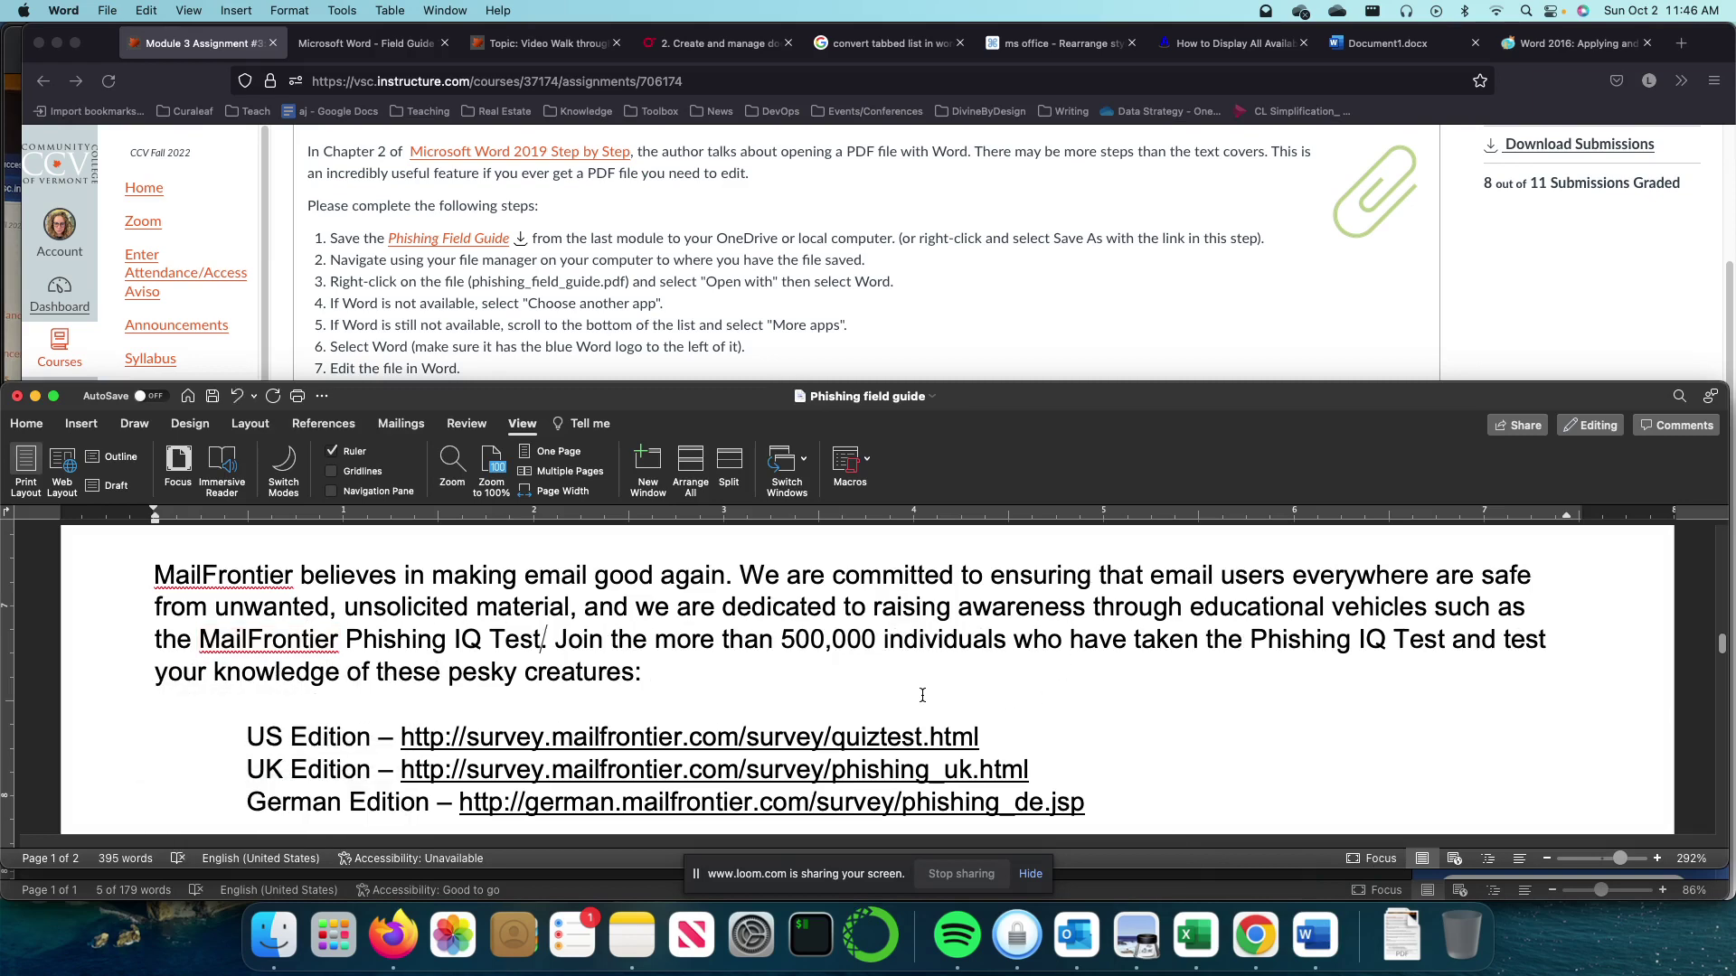
pyautogui.scroll(-4, 922, 696)
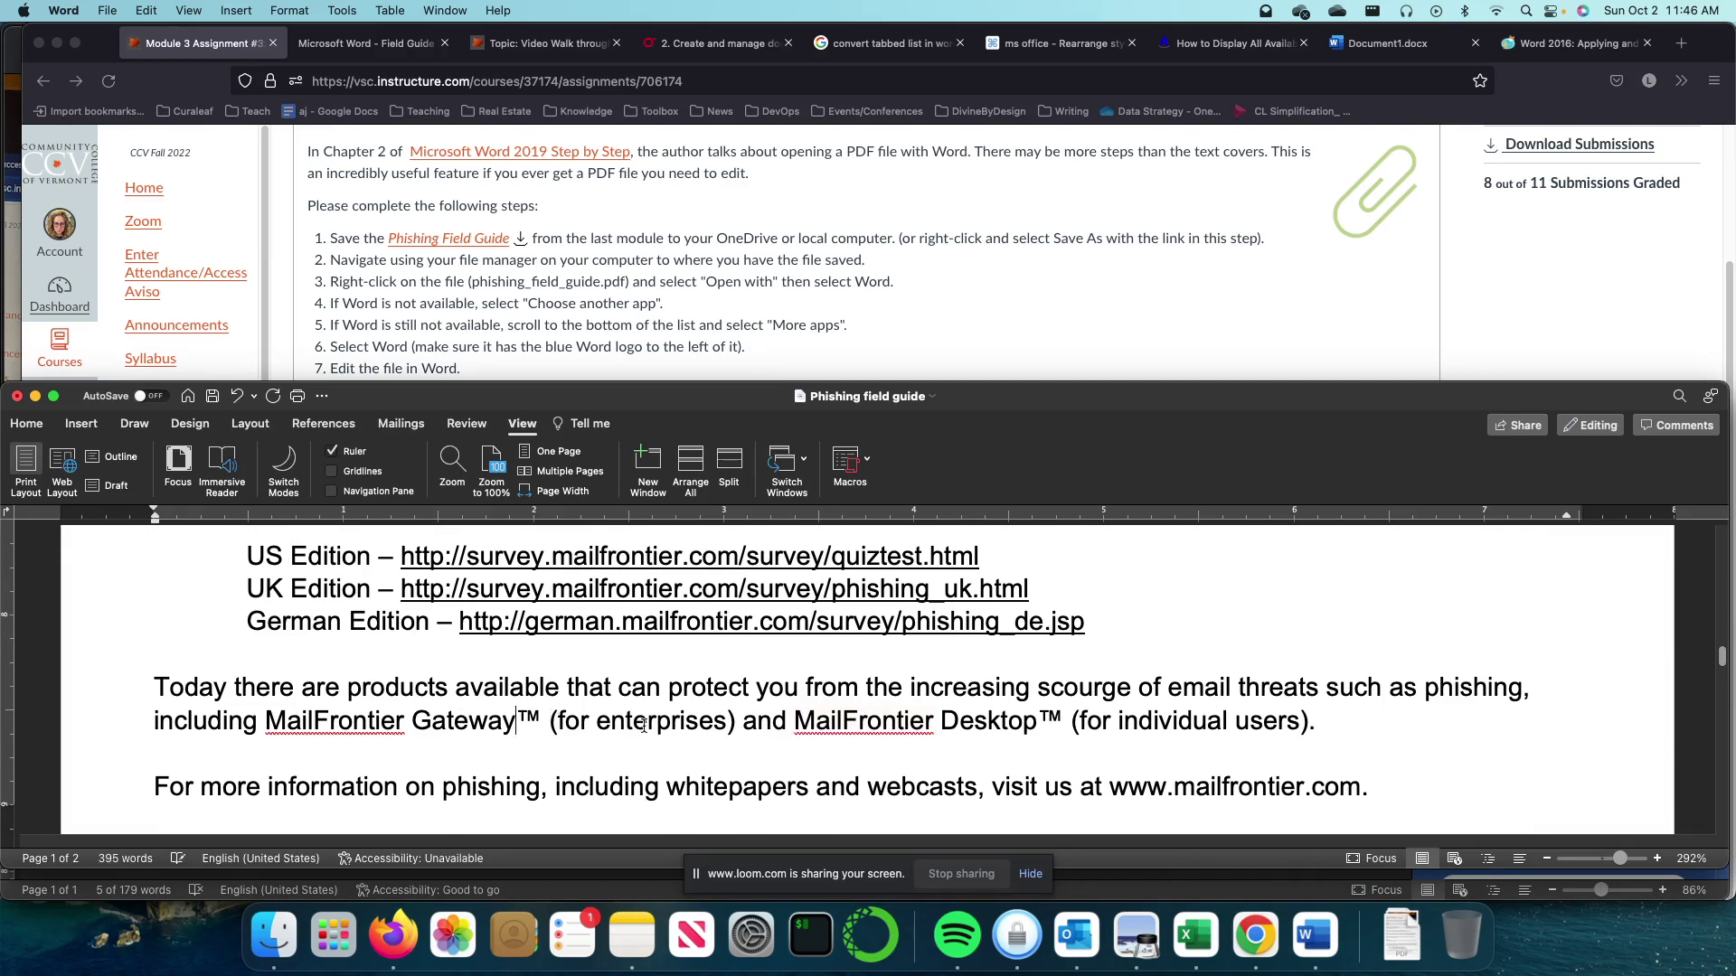
pyautogui.press('BackSpace')
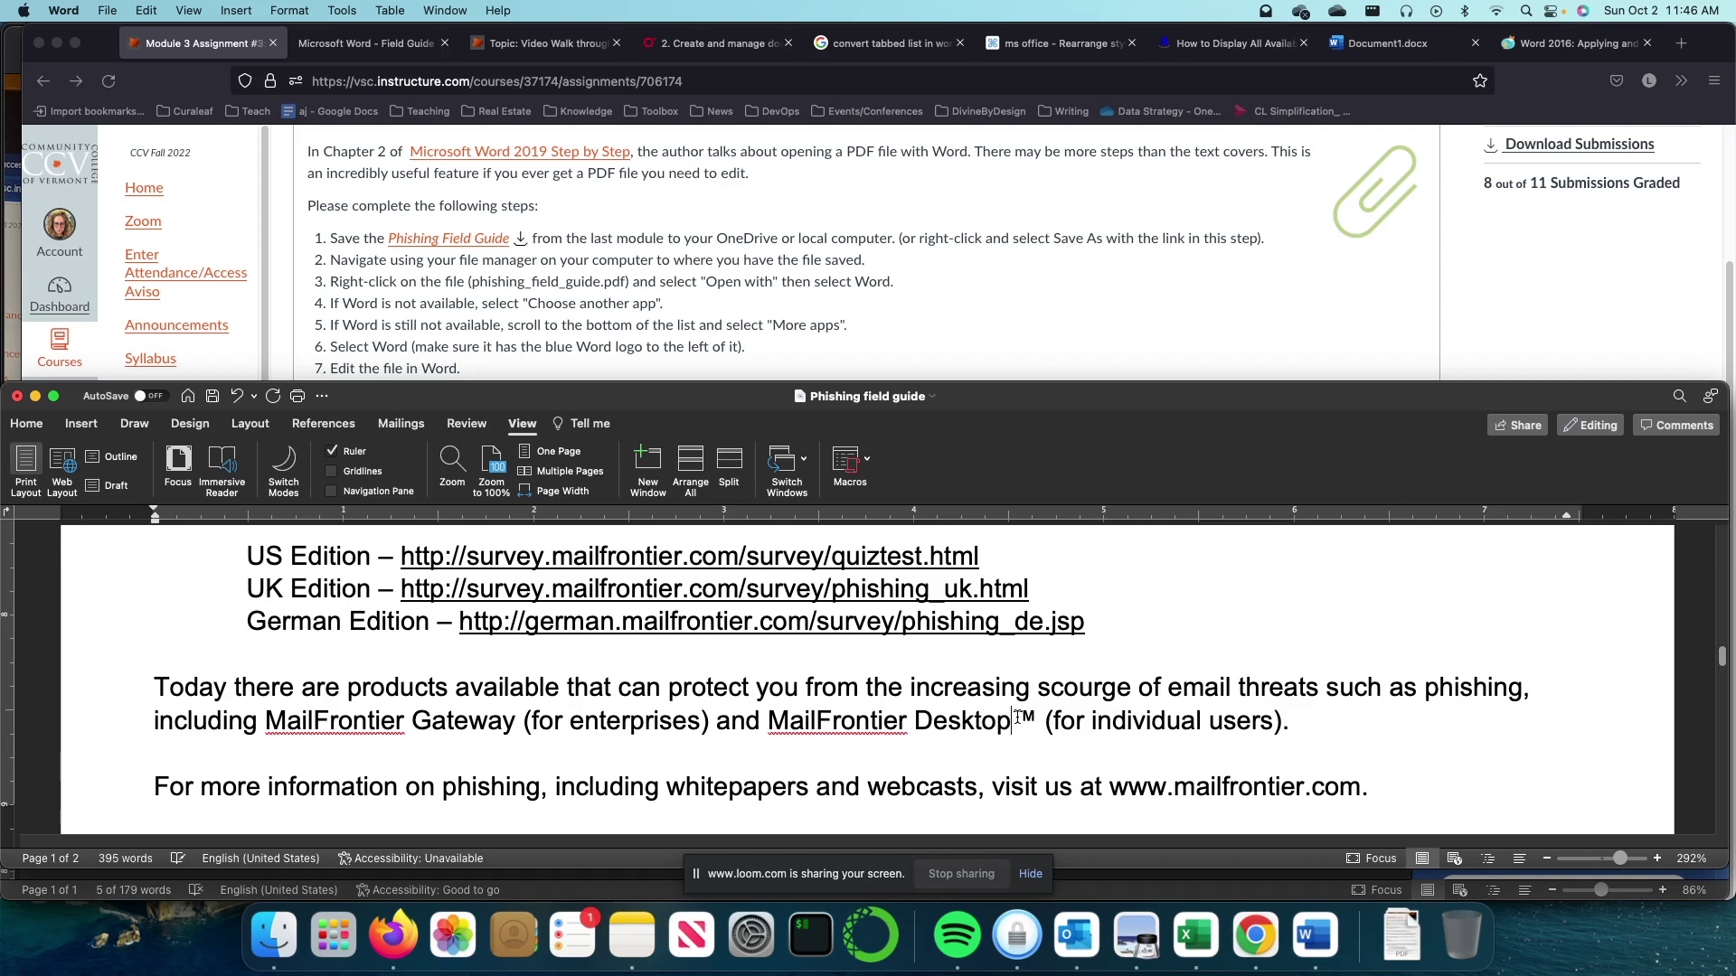
pyautogui.press('Delete')
pyautogui.press('Delete')
pyautogui.scroll(-10, 1034, 711)
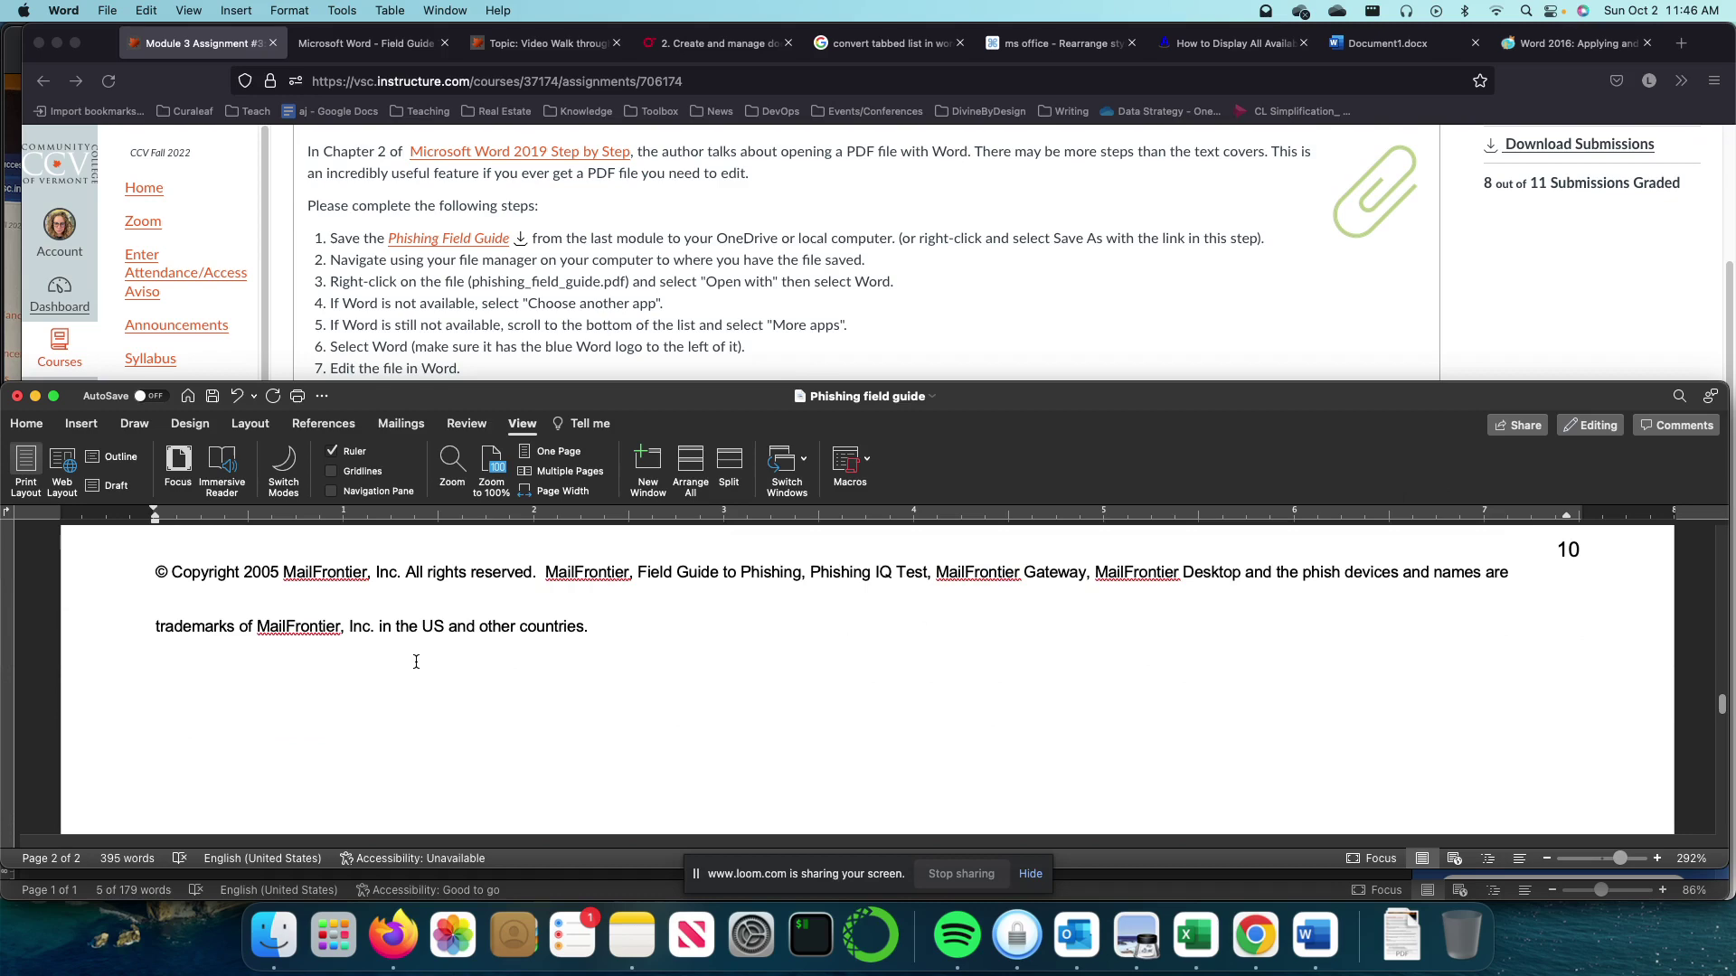
pyautogui.scroll(10, 149, 560)
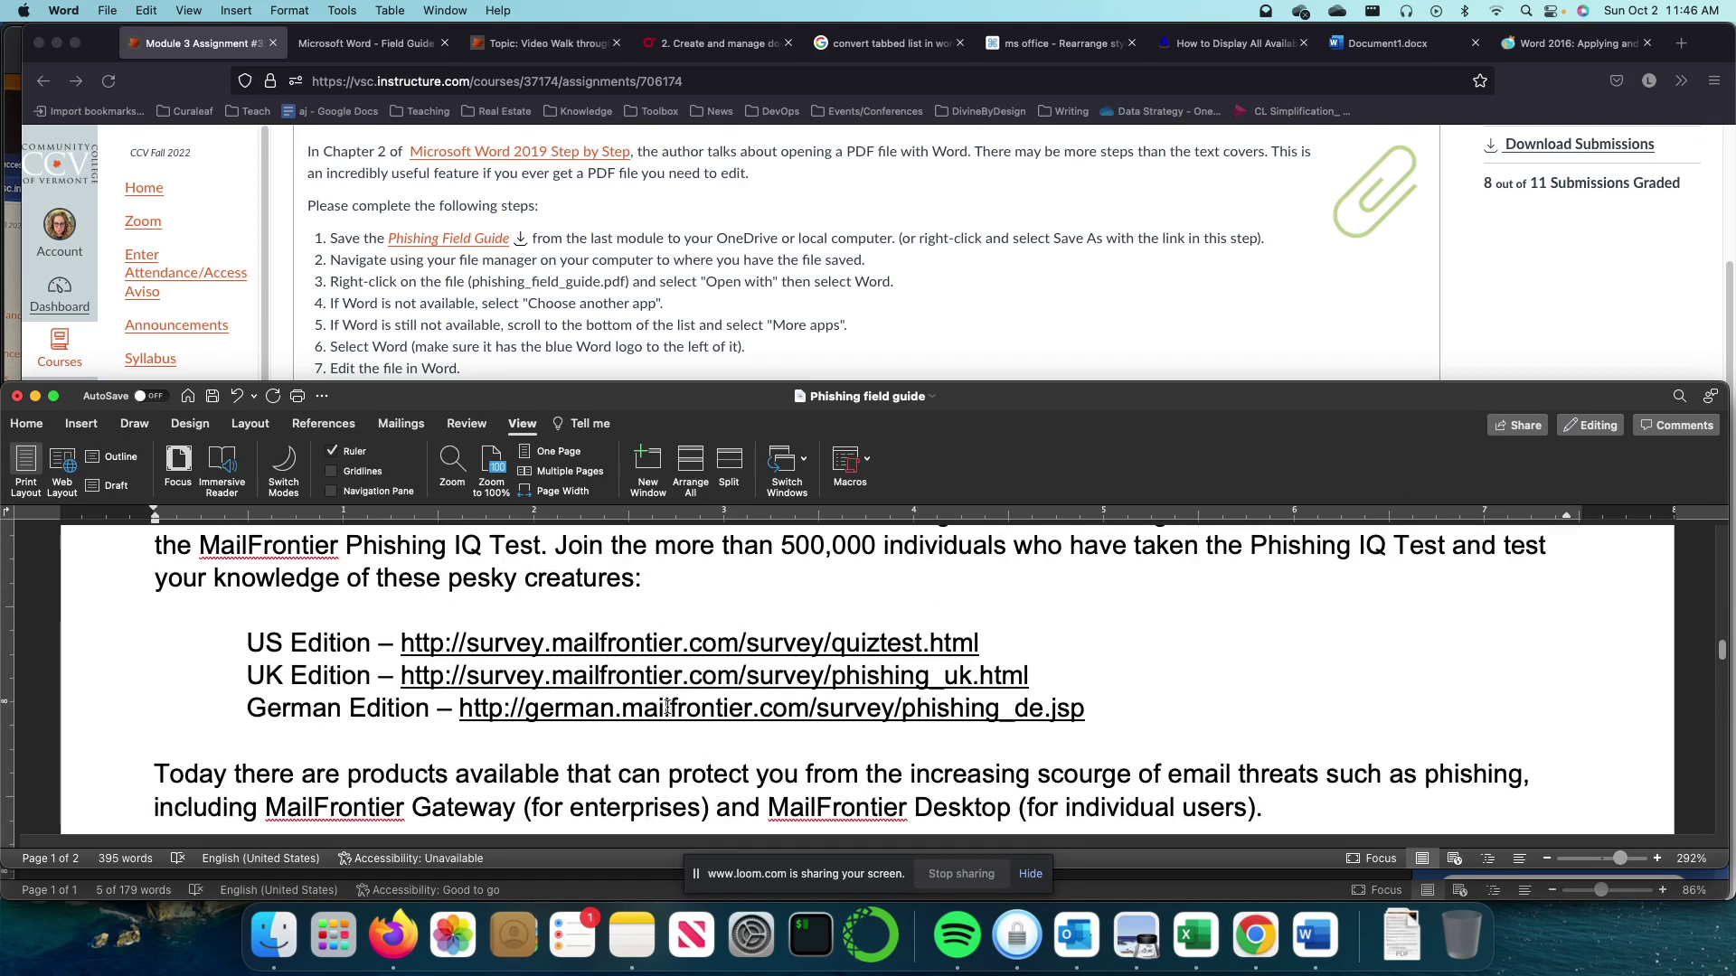
pyautogui.click(557, 346)
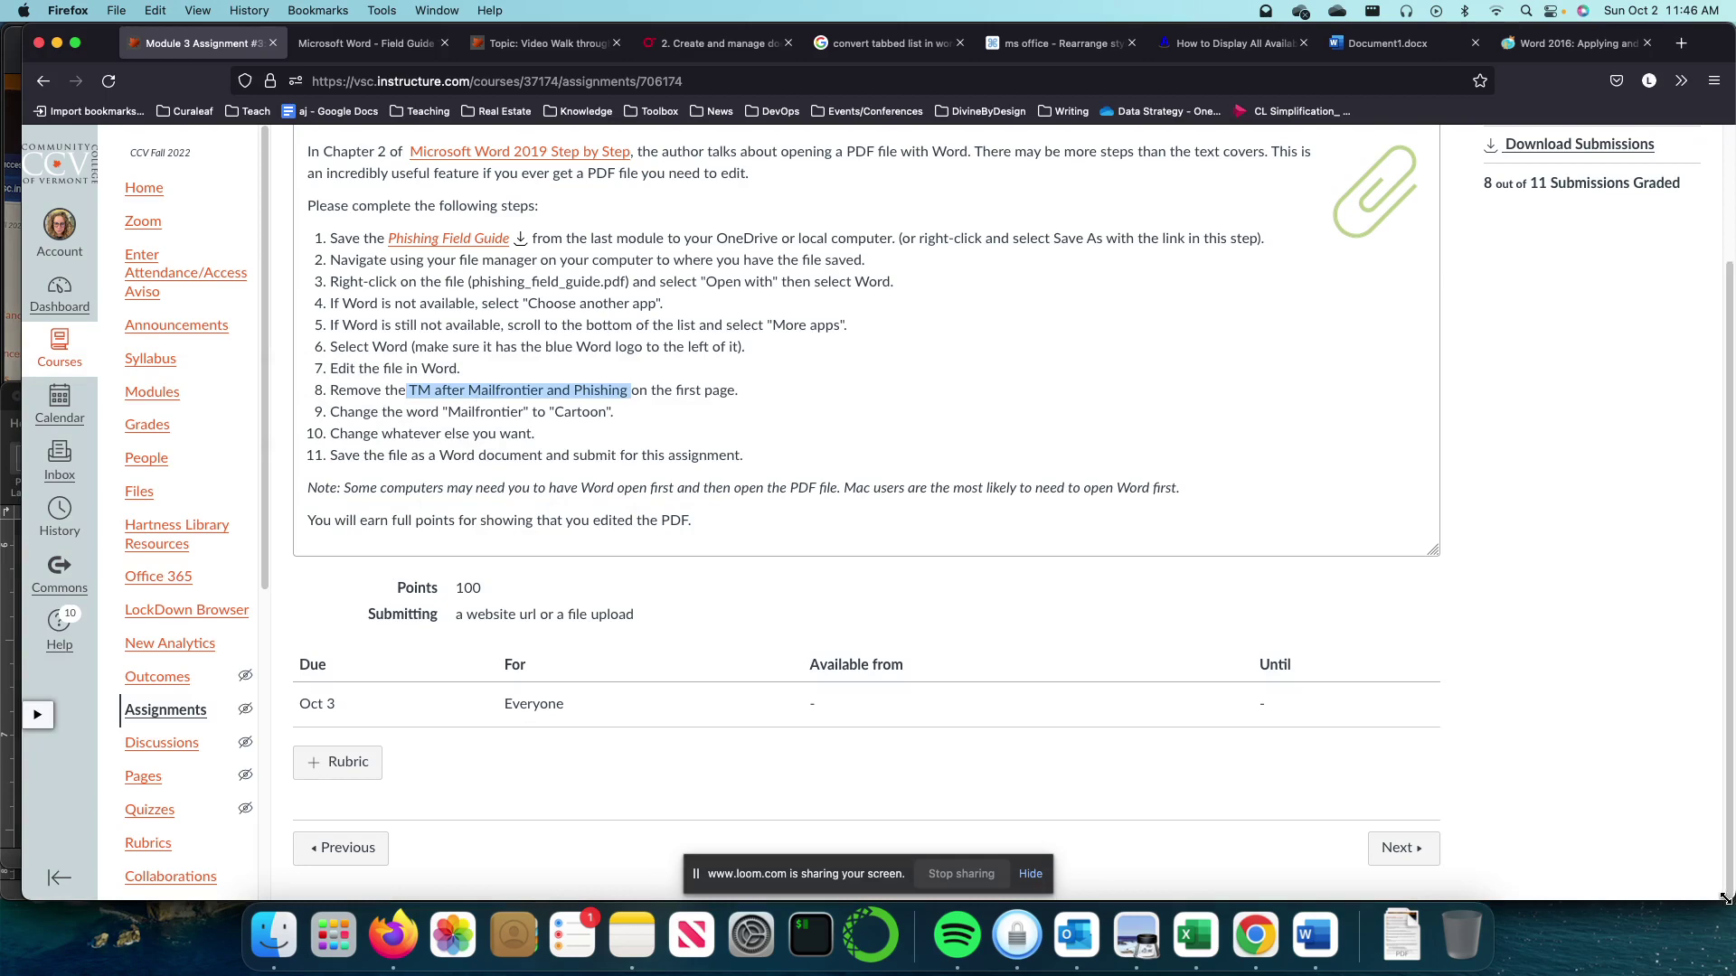
# - Tile the screen and mark the step about changing Mailfrontier to Cartoon
pyautogui.hotkey('ctrl', 'alt', 'Up')
pyautogui.scroll(-4, 1086, 430)
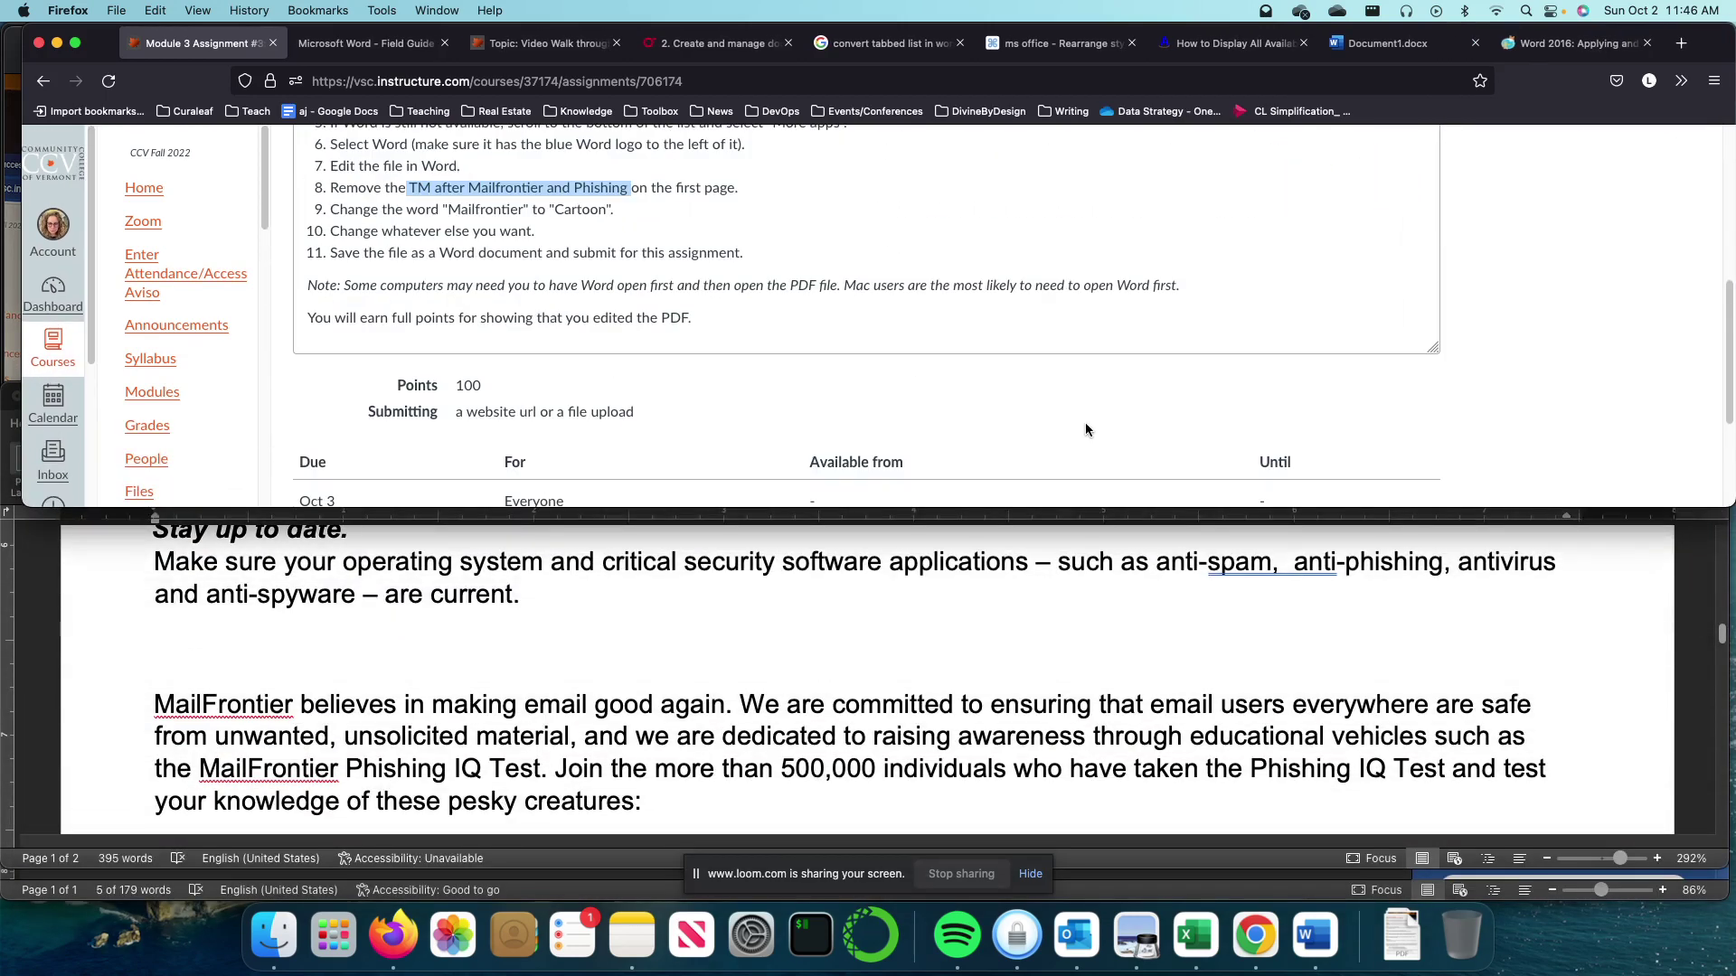
pyautogui.click(436, 210)
pyautogui.moveTo(434, 206); pyautogui.dragTo(630, 222)
# - Search the field guide for 'Mail' to find every Mailfrontier occurrence
pyautogui.click(591, 725)
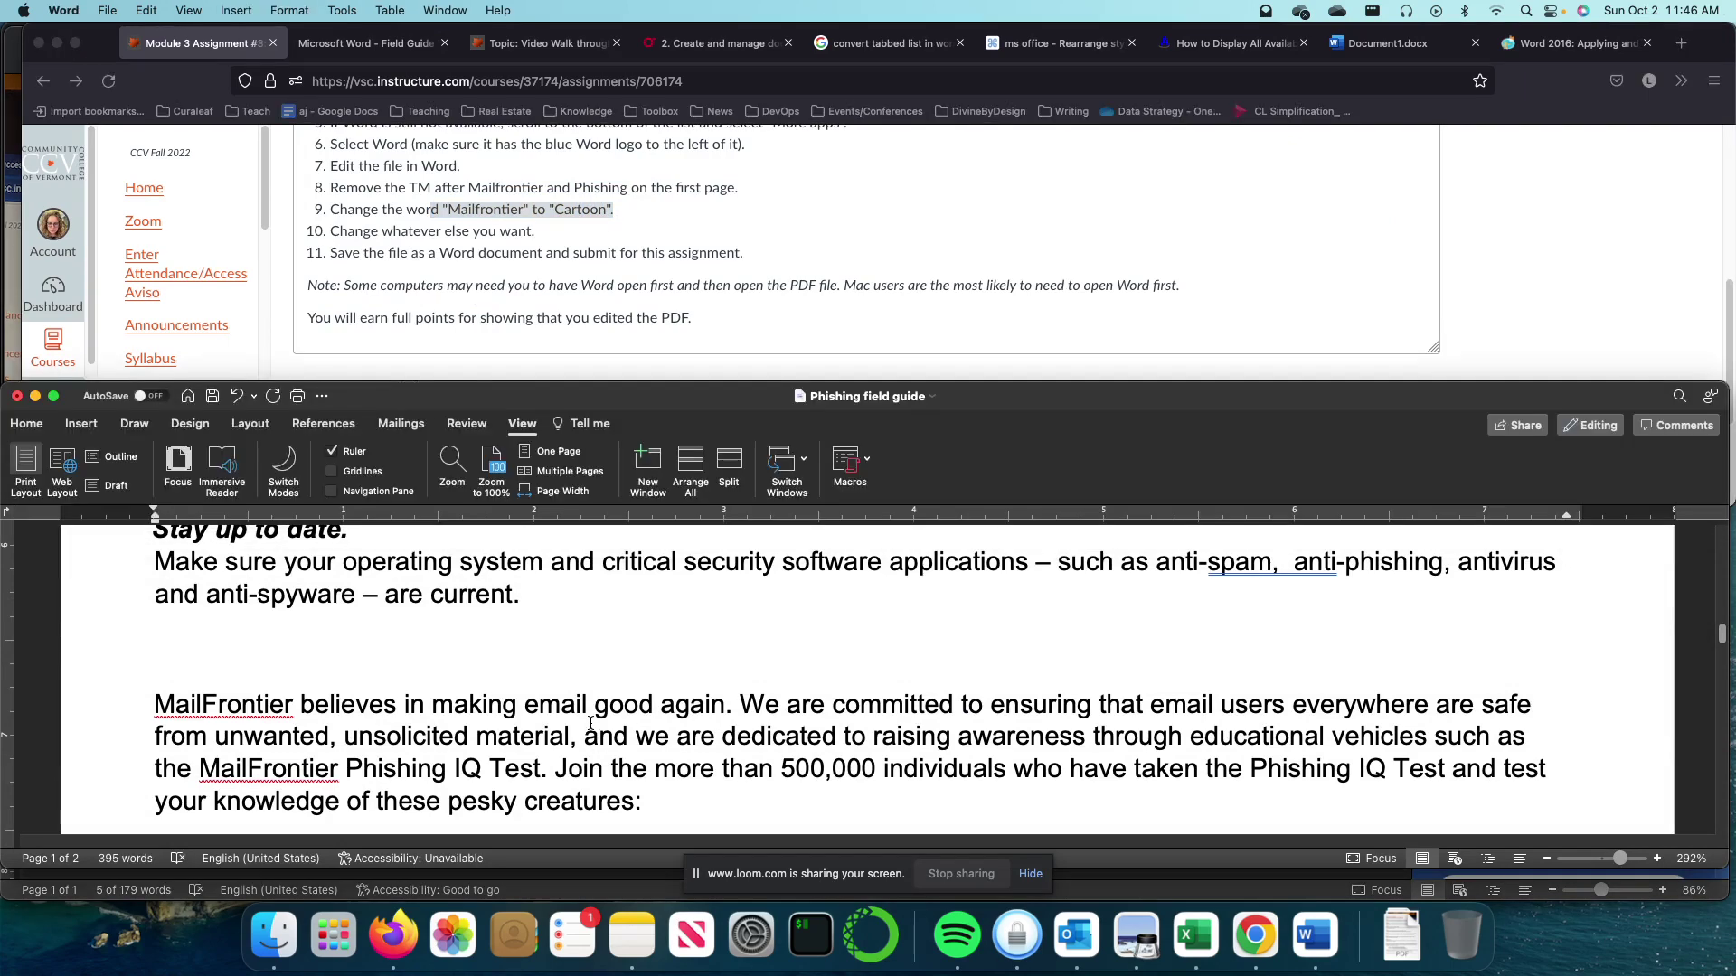
pyautogui.scroll(1, 904, 737)
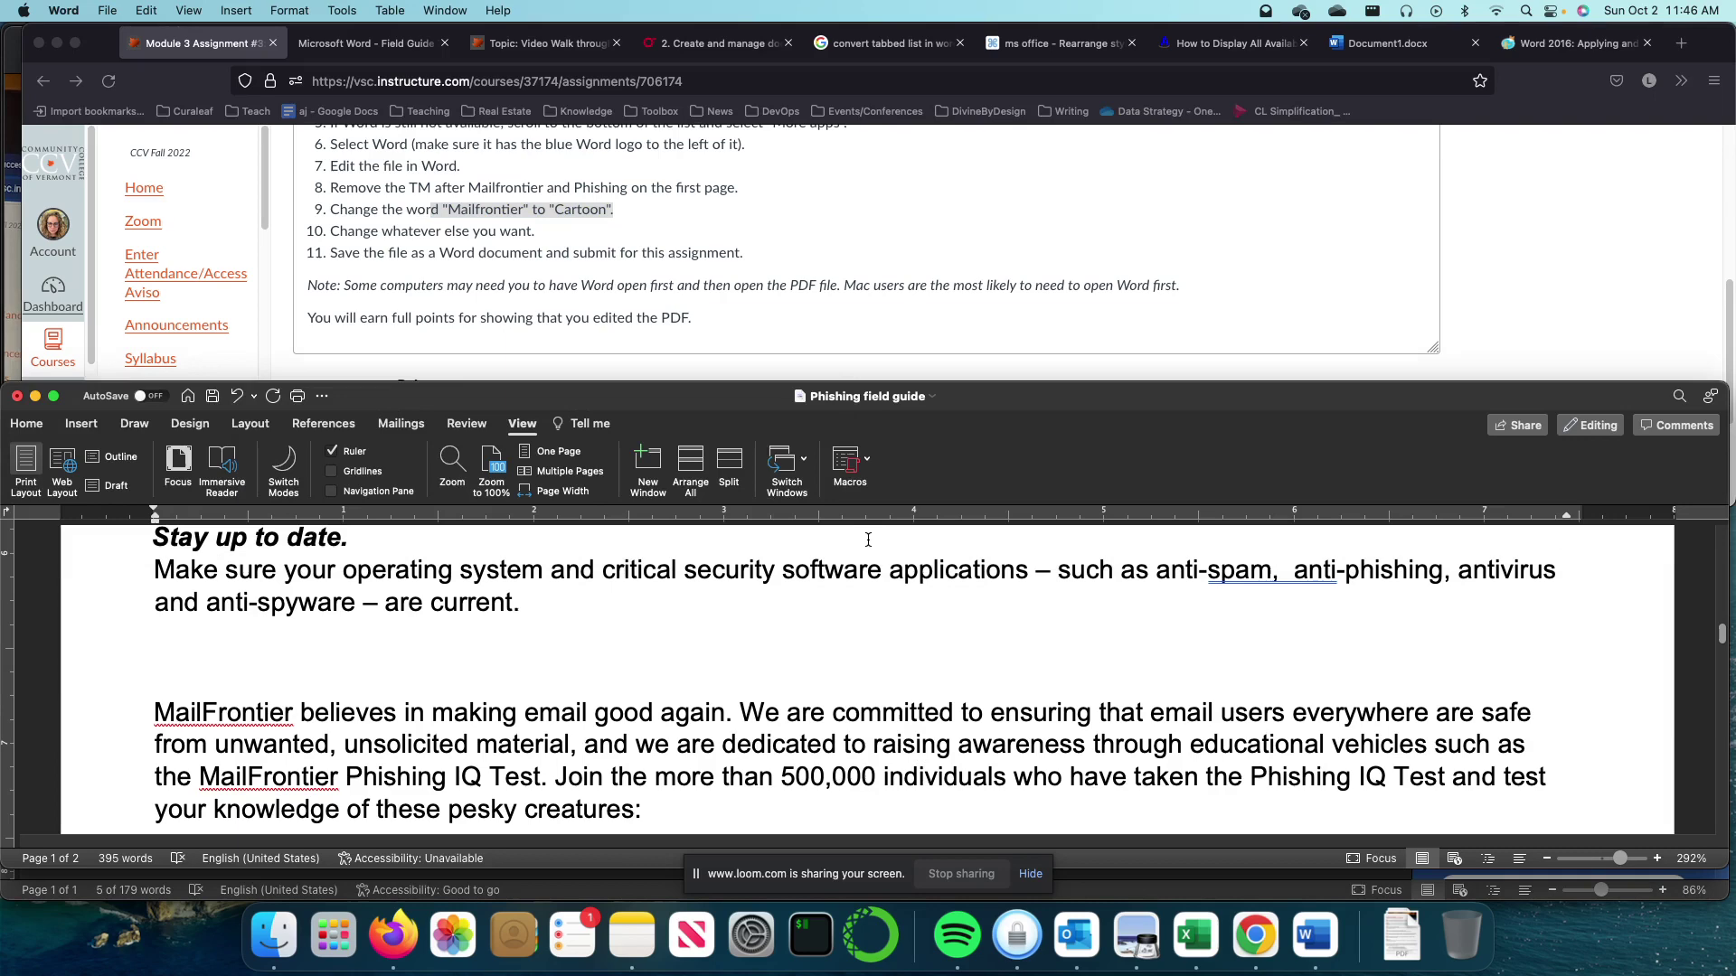
pyautogui.press('super+f')
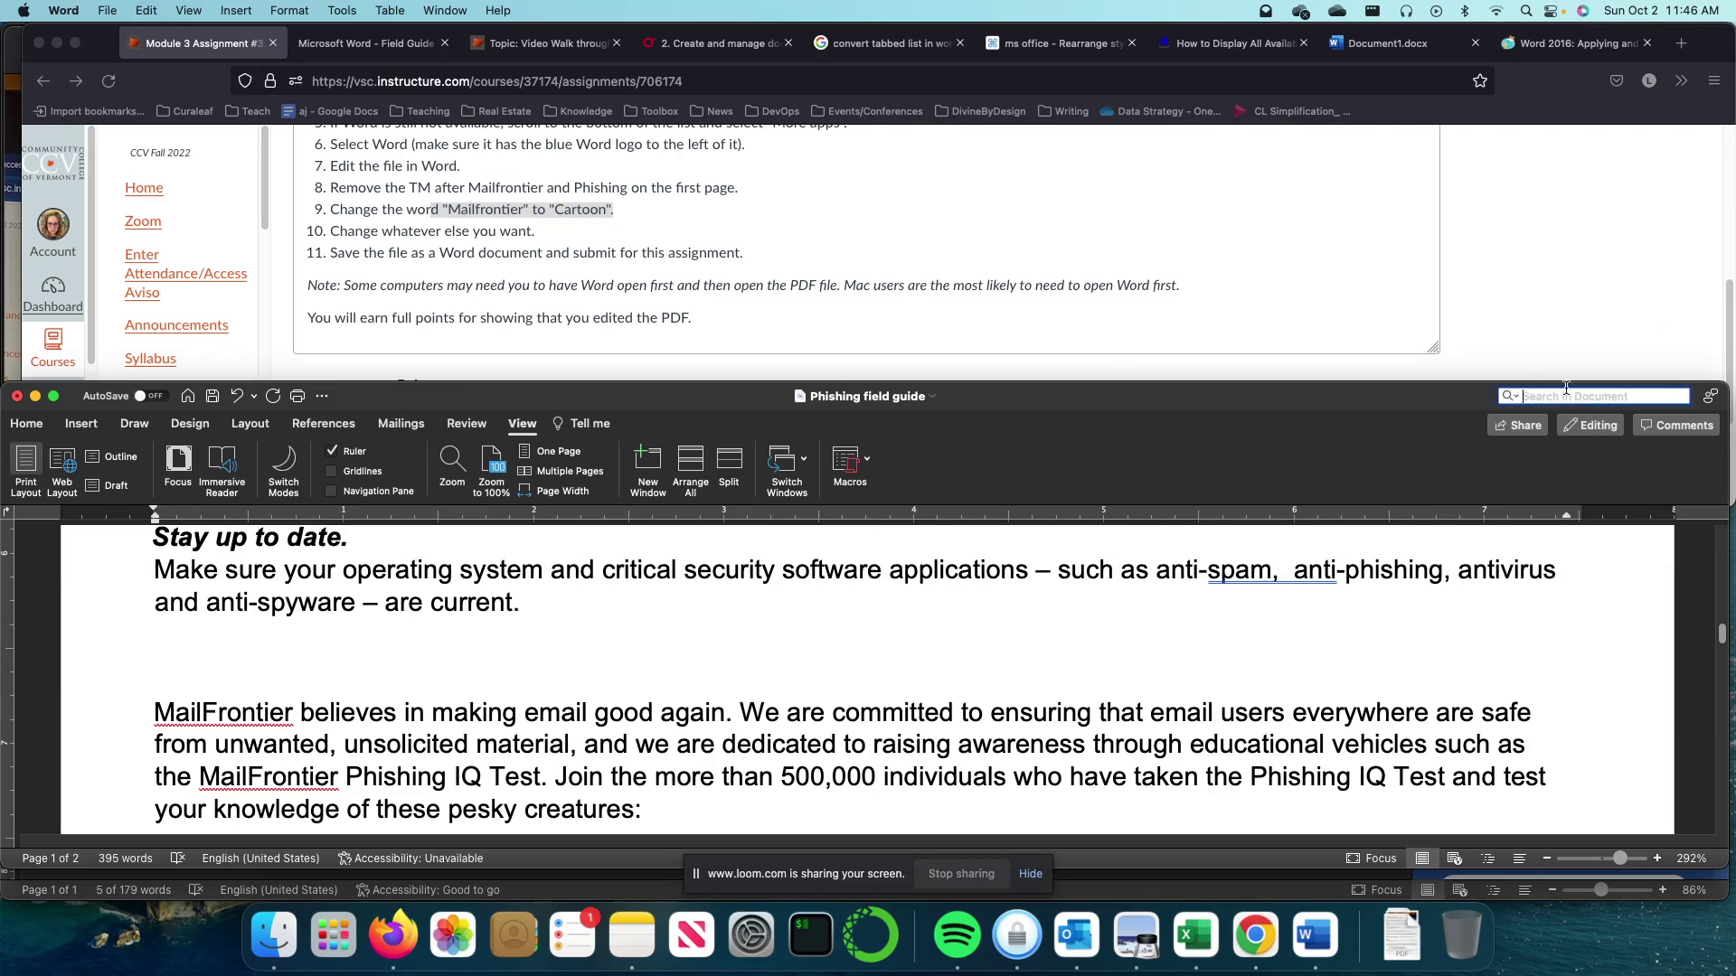
pyautogui.write('Mail')
pyautogui.press('Return')
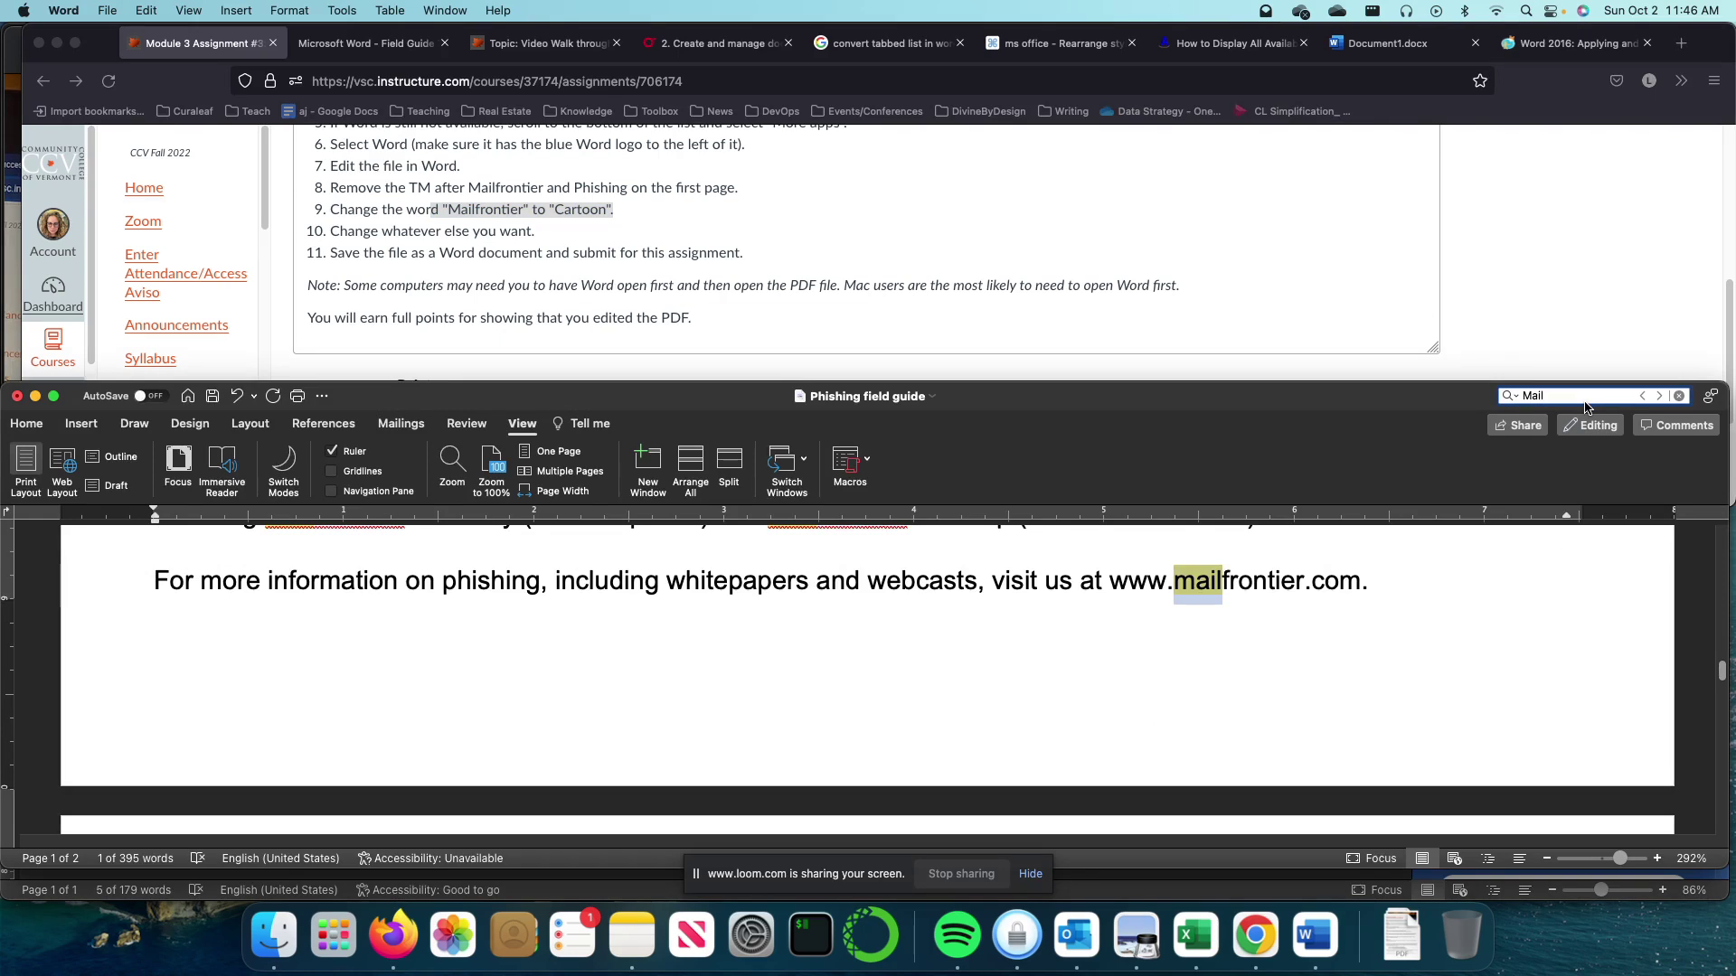
pyautogui.press('Return')
pyautogui.scroll(2, 1175, 633)
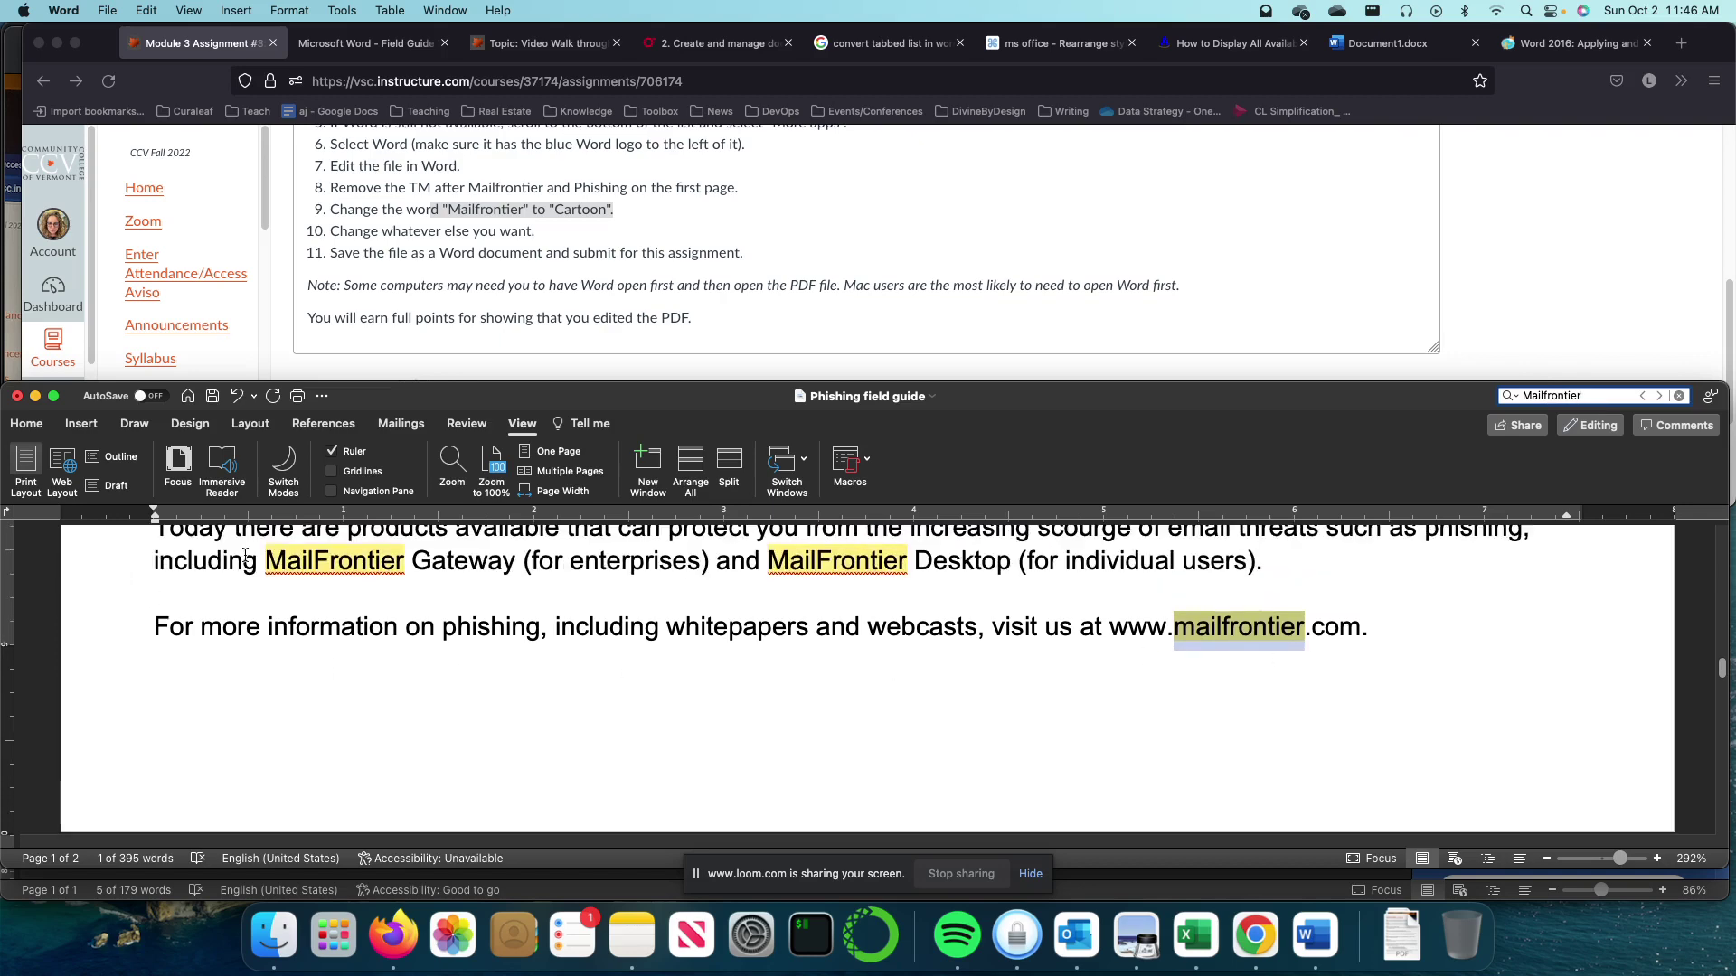
pyautogui.scroll(1, 843, 627)
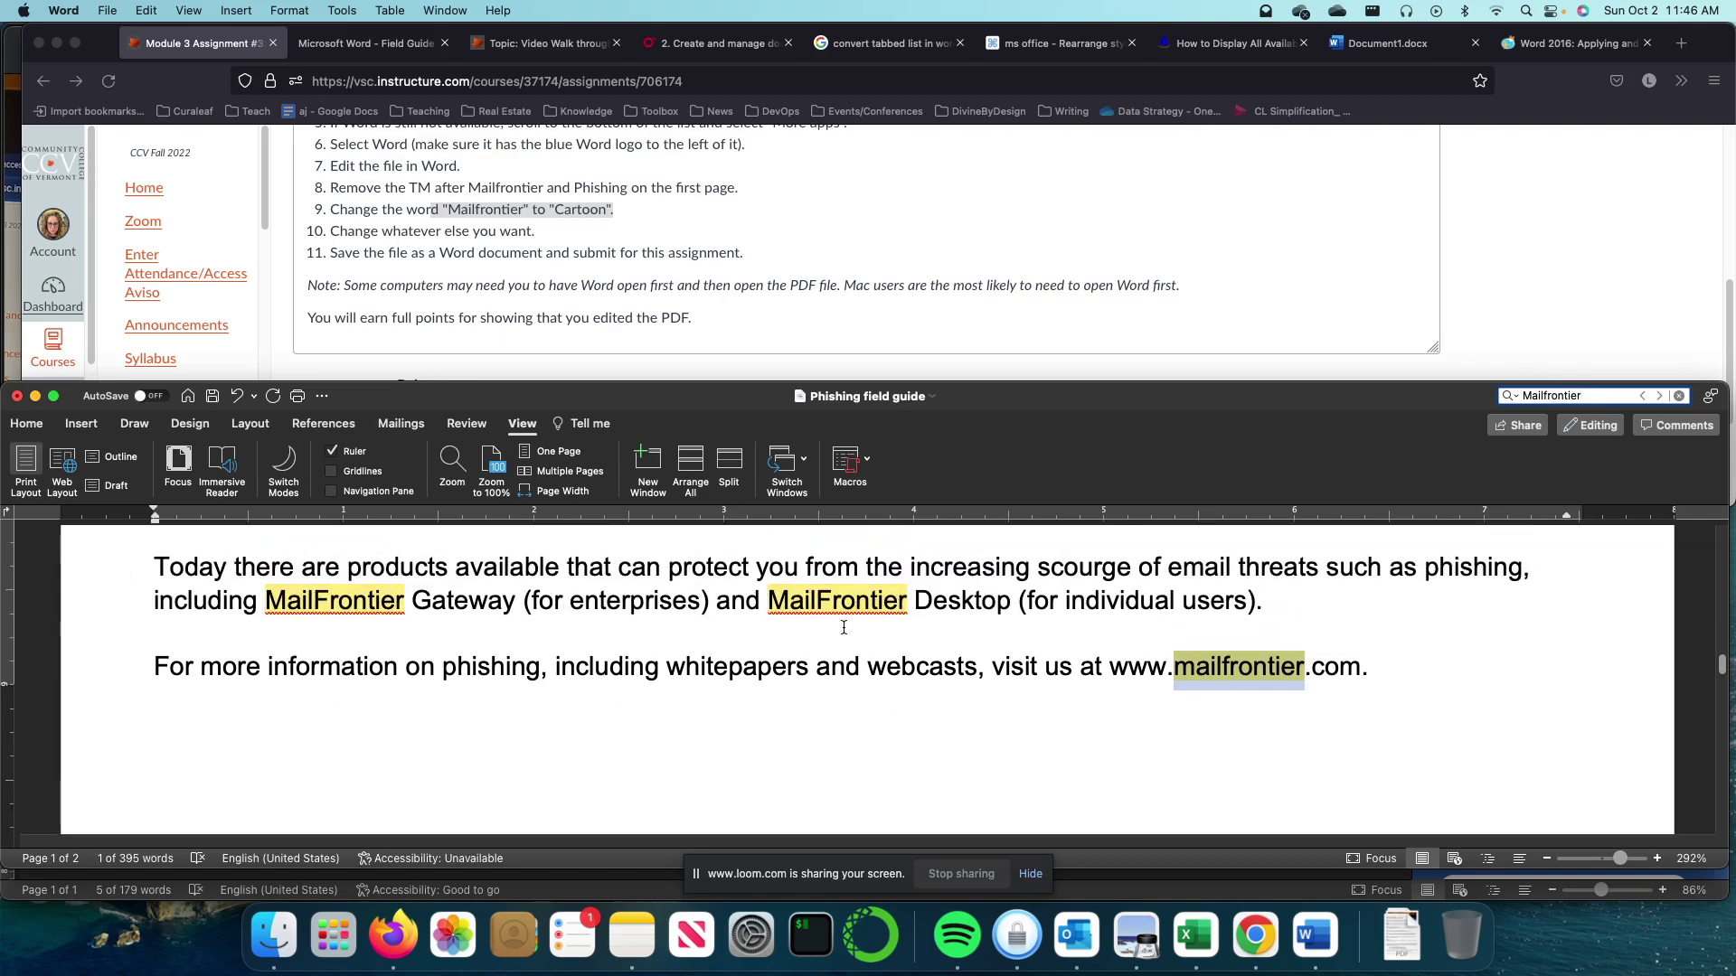
pyautogui.scroll(2, 843, 628)
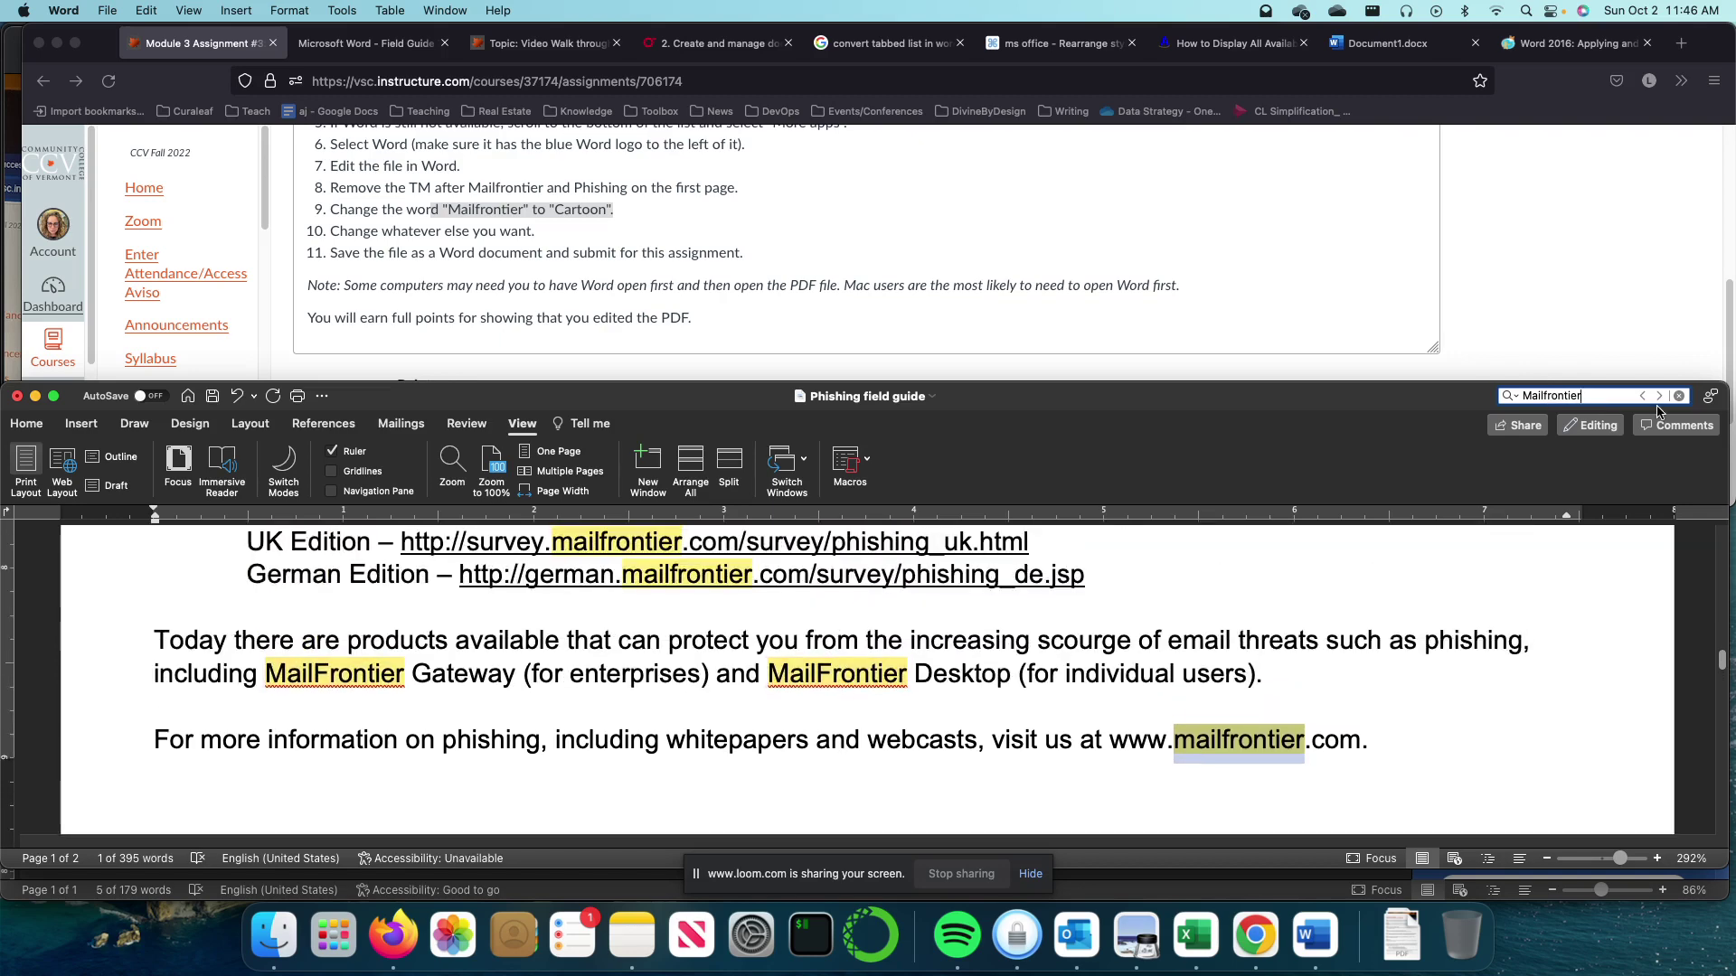
# - Open Advanced Find & Replace on the Replace tab with additional options expanded
pyautogui.click(1511, 397)
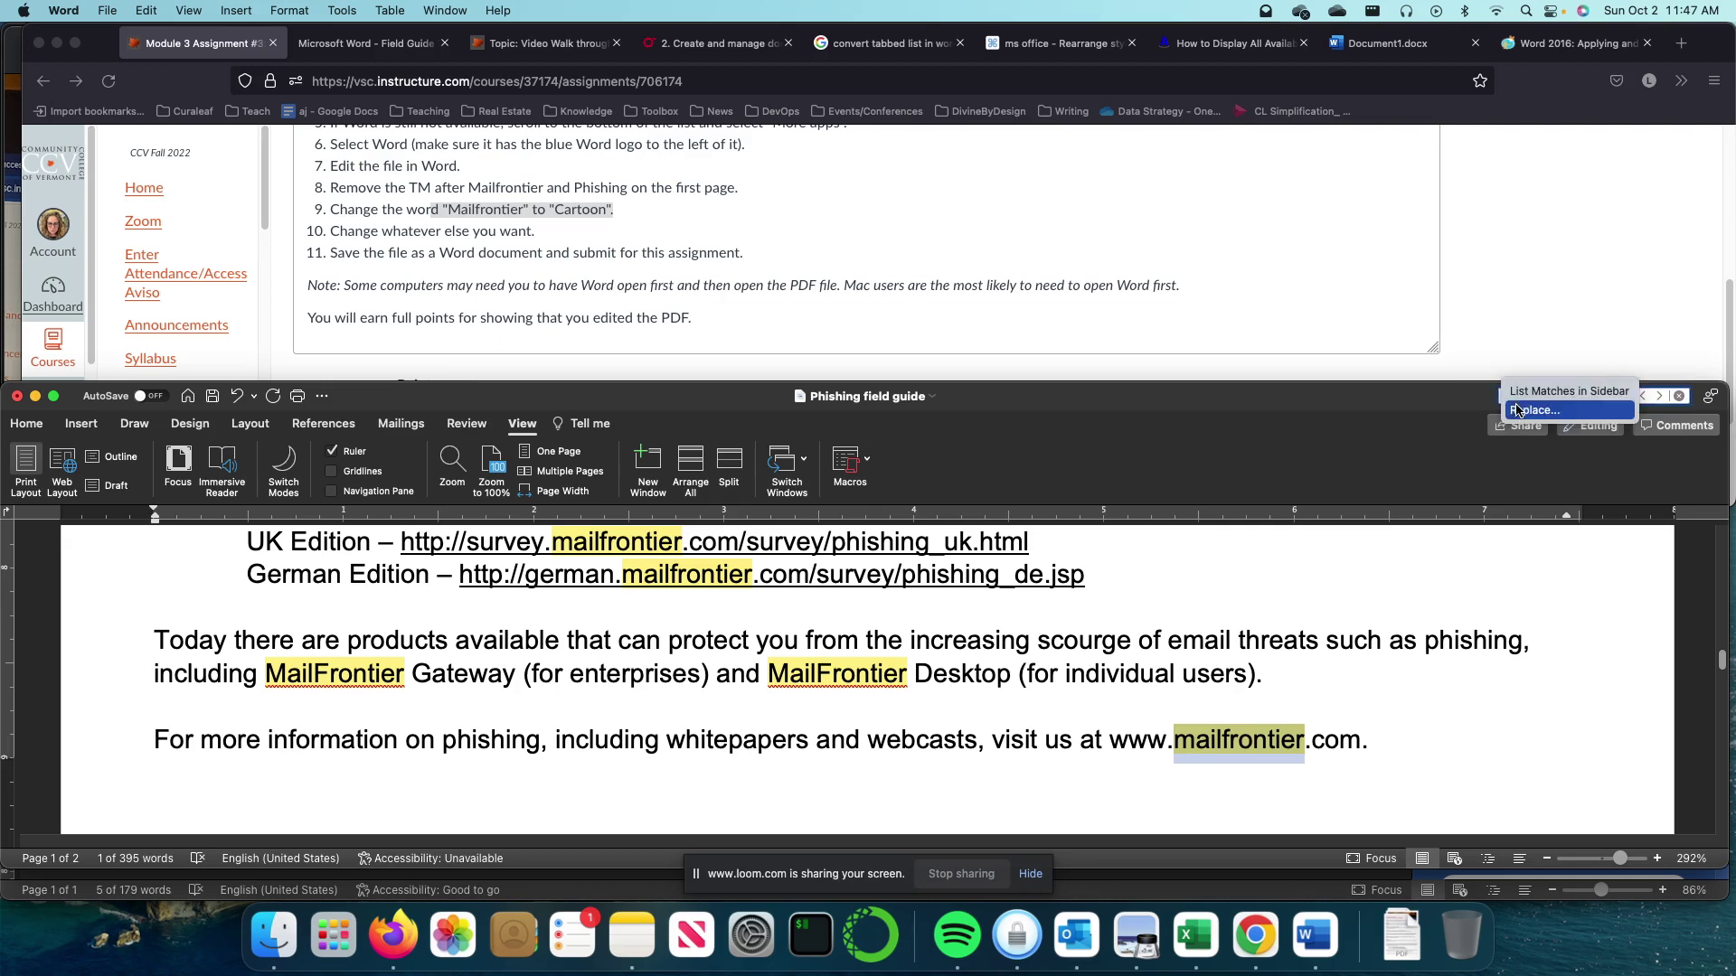
pyautogui.click(1517, 409)
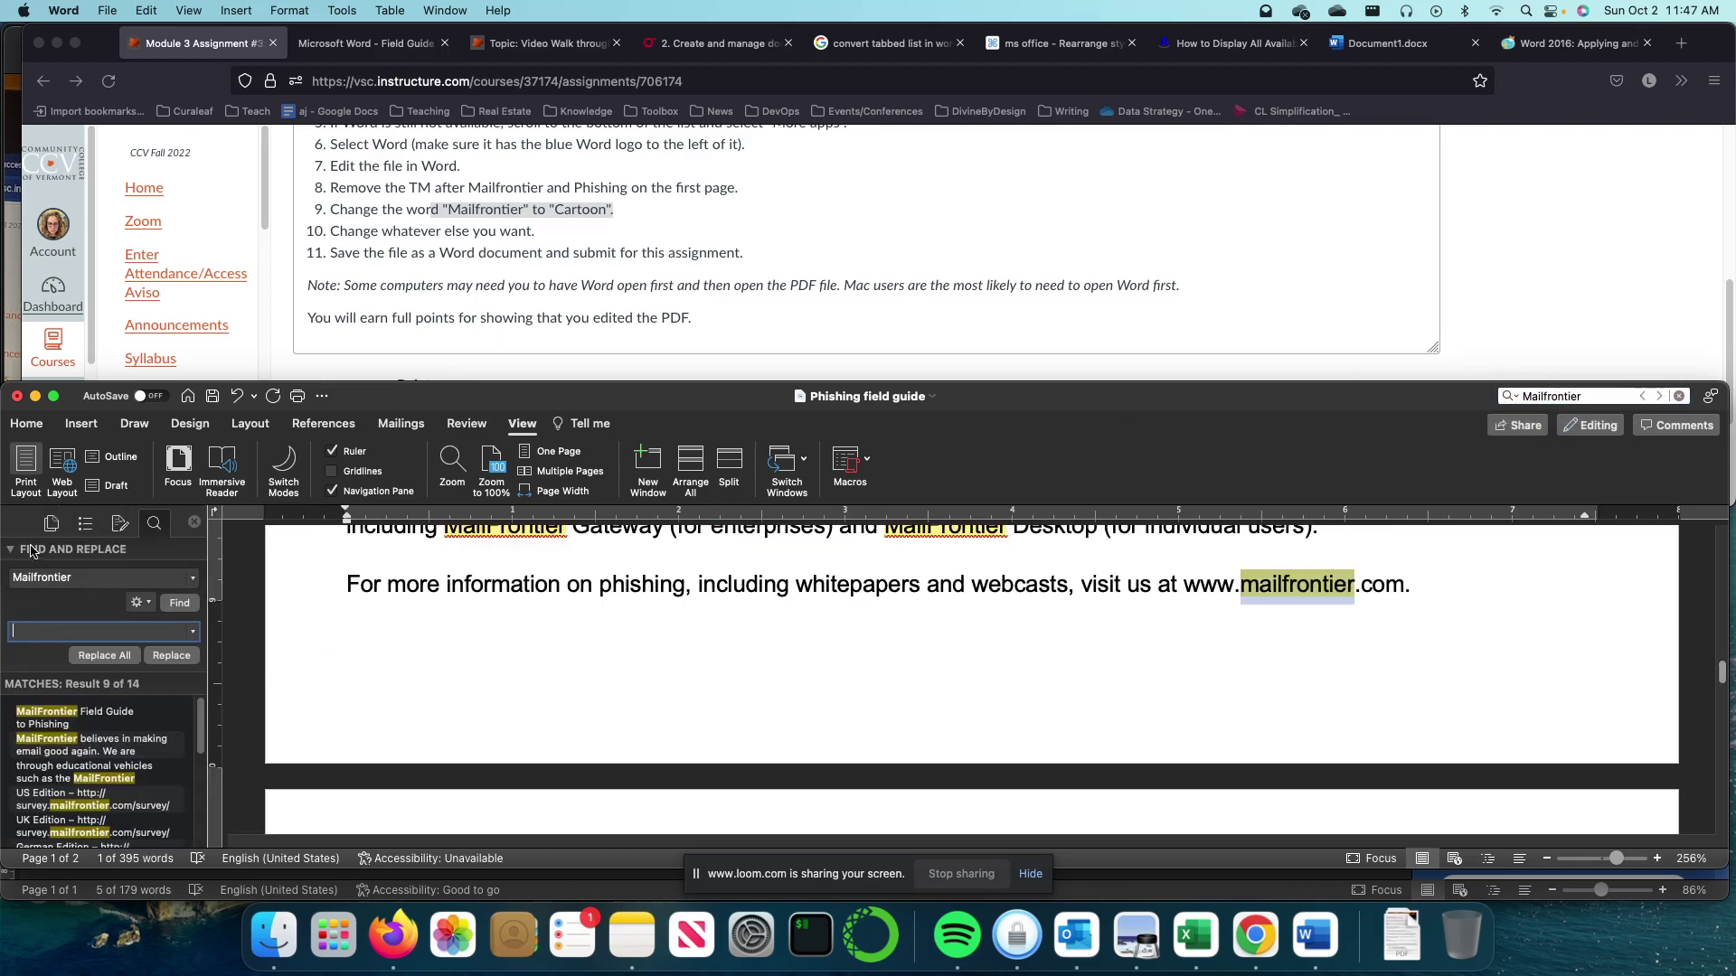
pyautogui.click(149, 603)
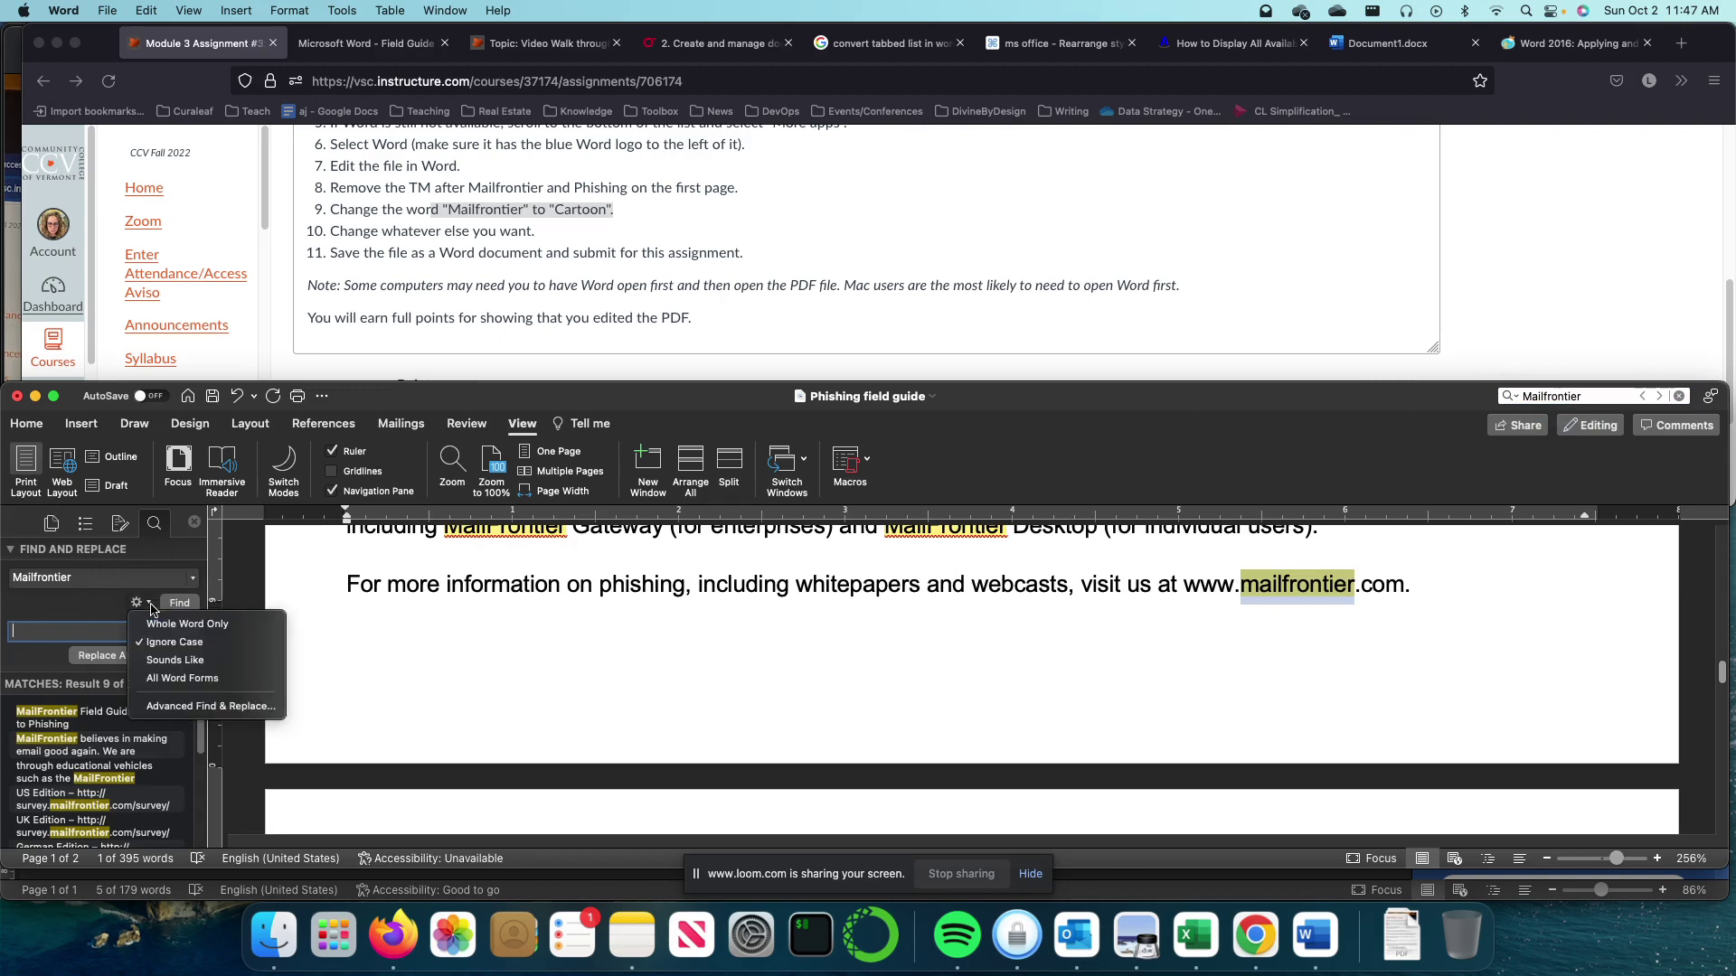
pyautogui.click(177, 703)
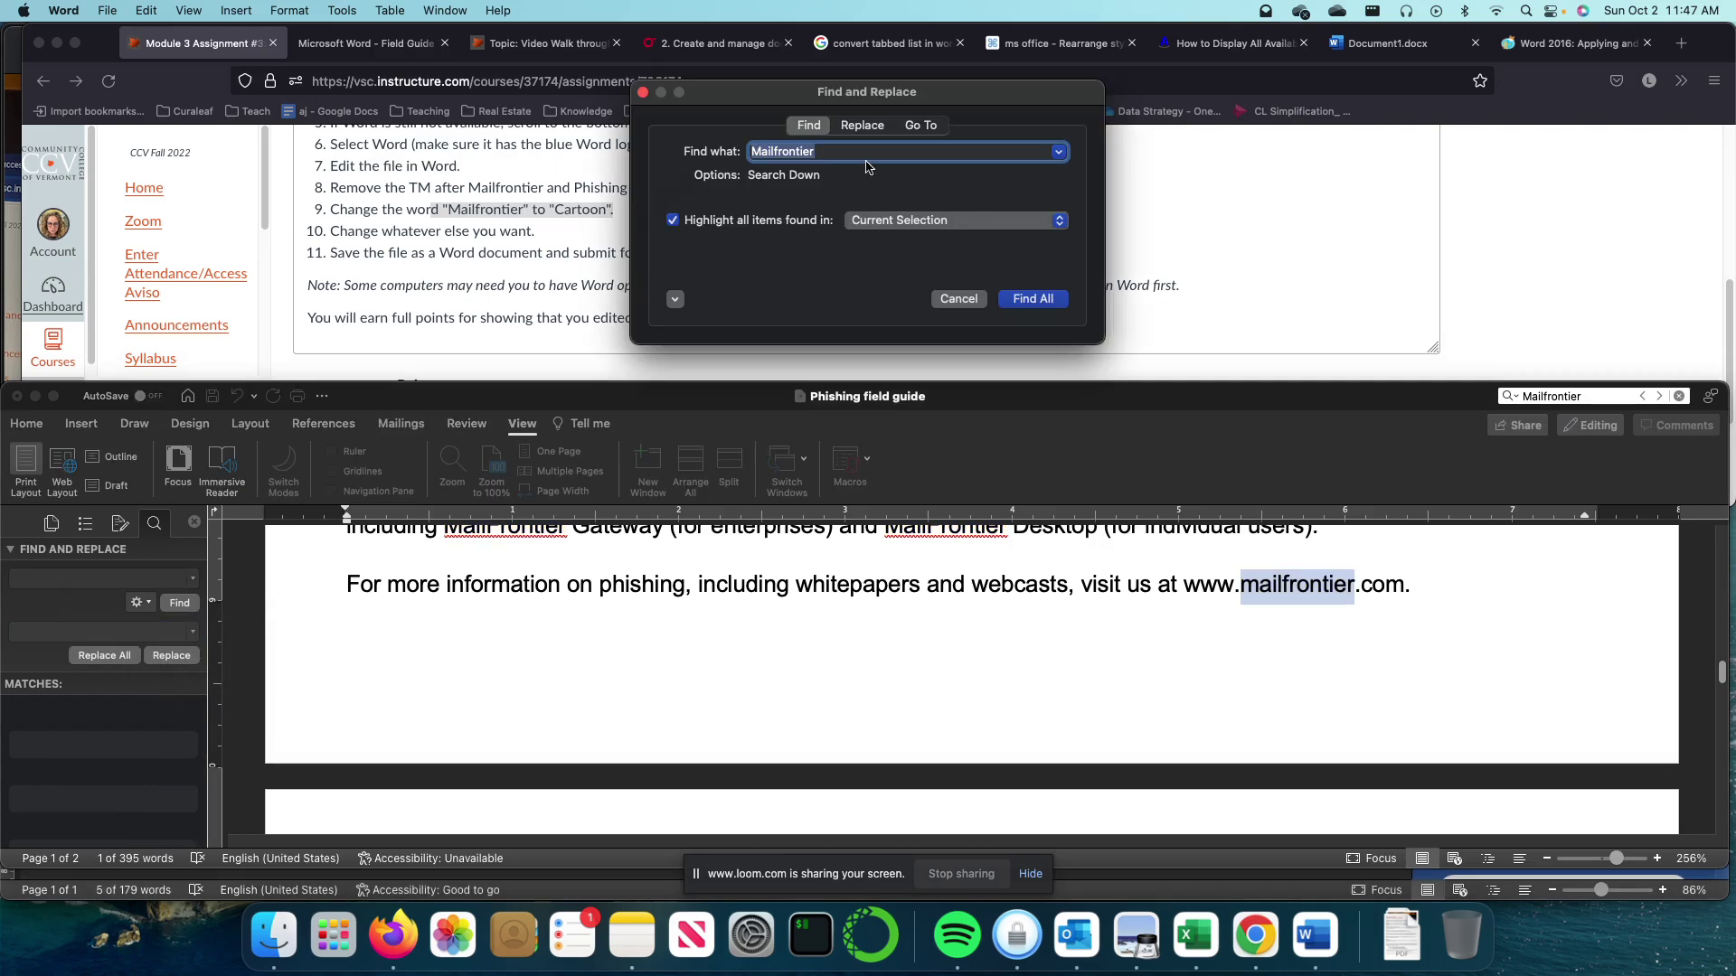
pyautogui.click(860, 127)
pyautogui.click(823, 218)
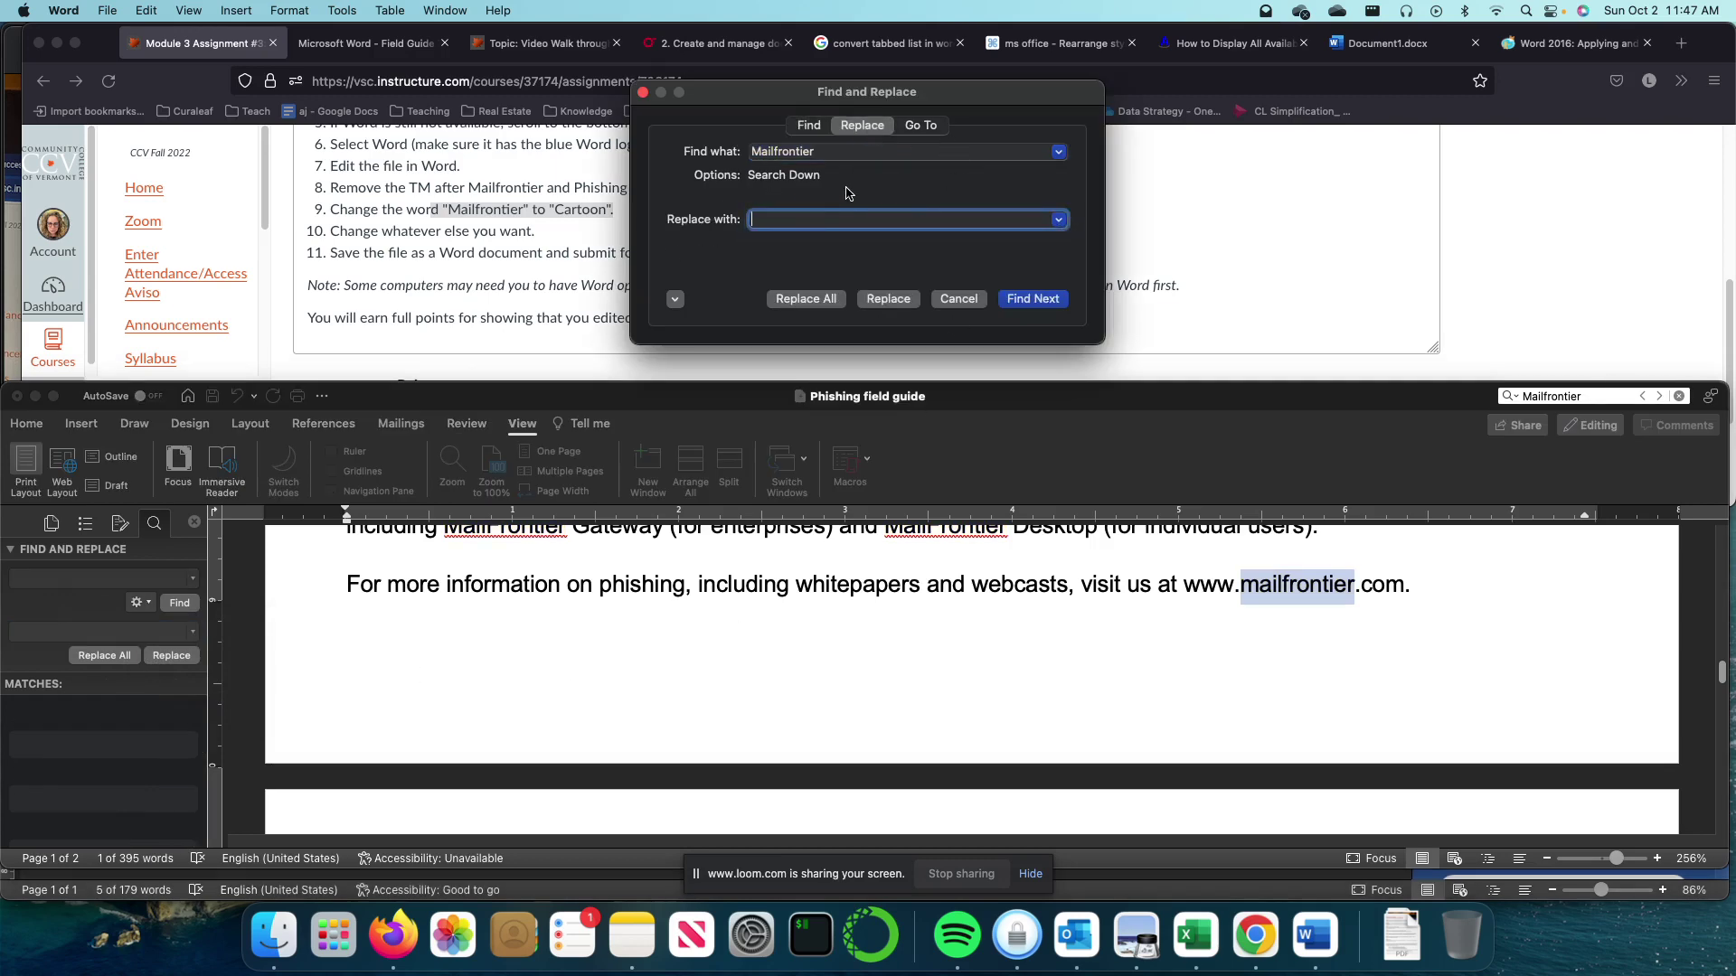
pyautogui.click(675, 300)
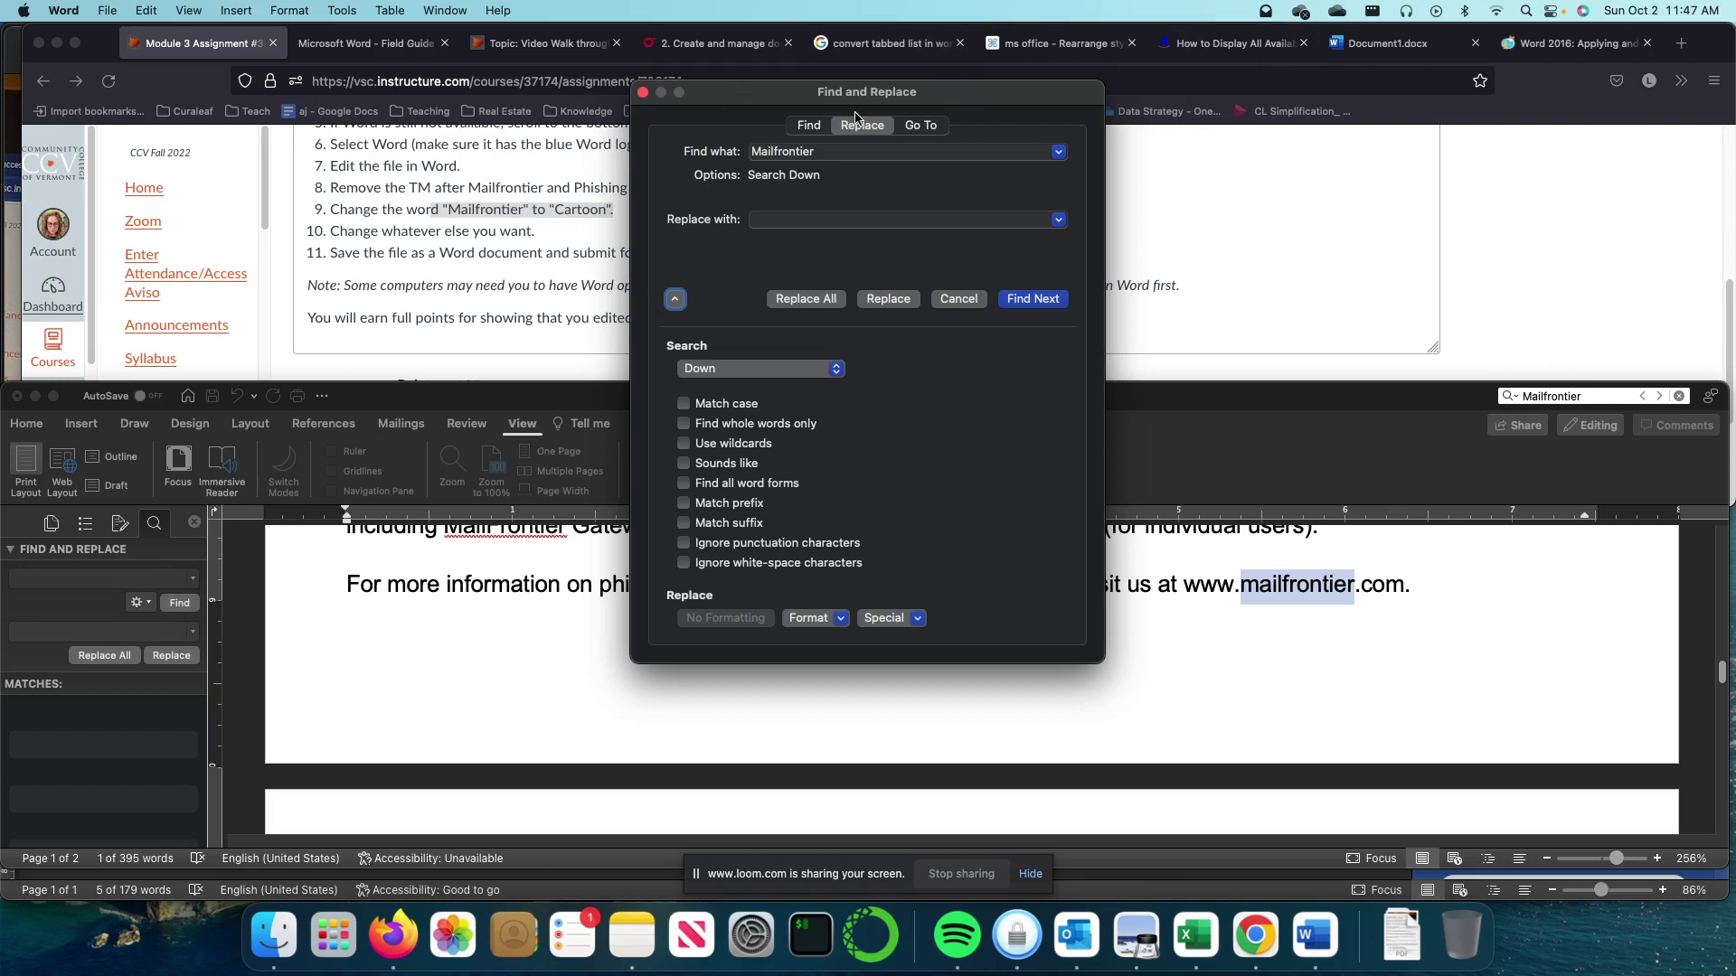
# - Turn on Match case and search from the document's beginning for the next match
pyautogui.click(789, 151)
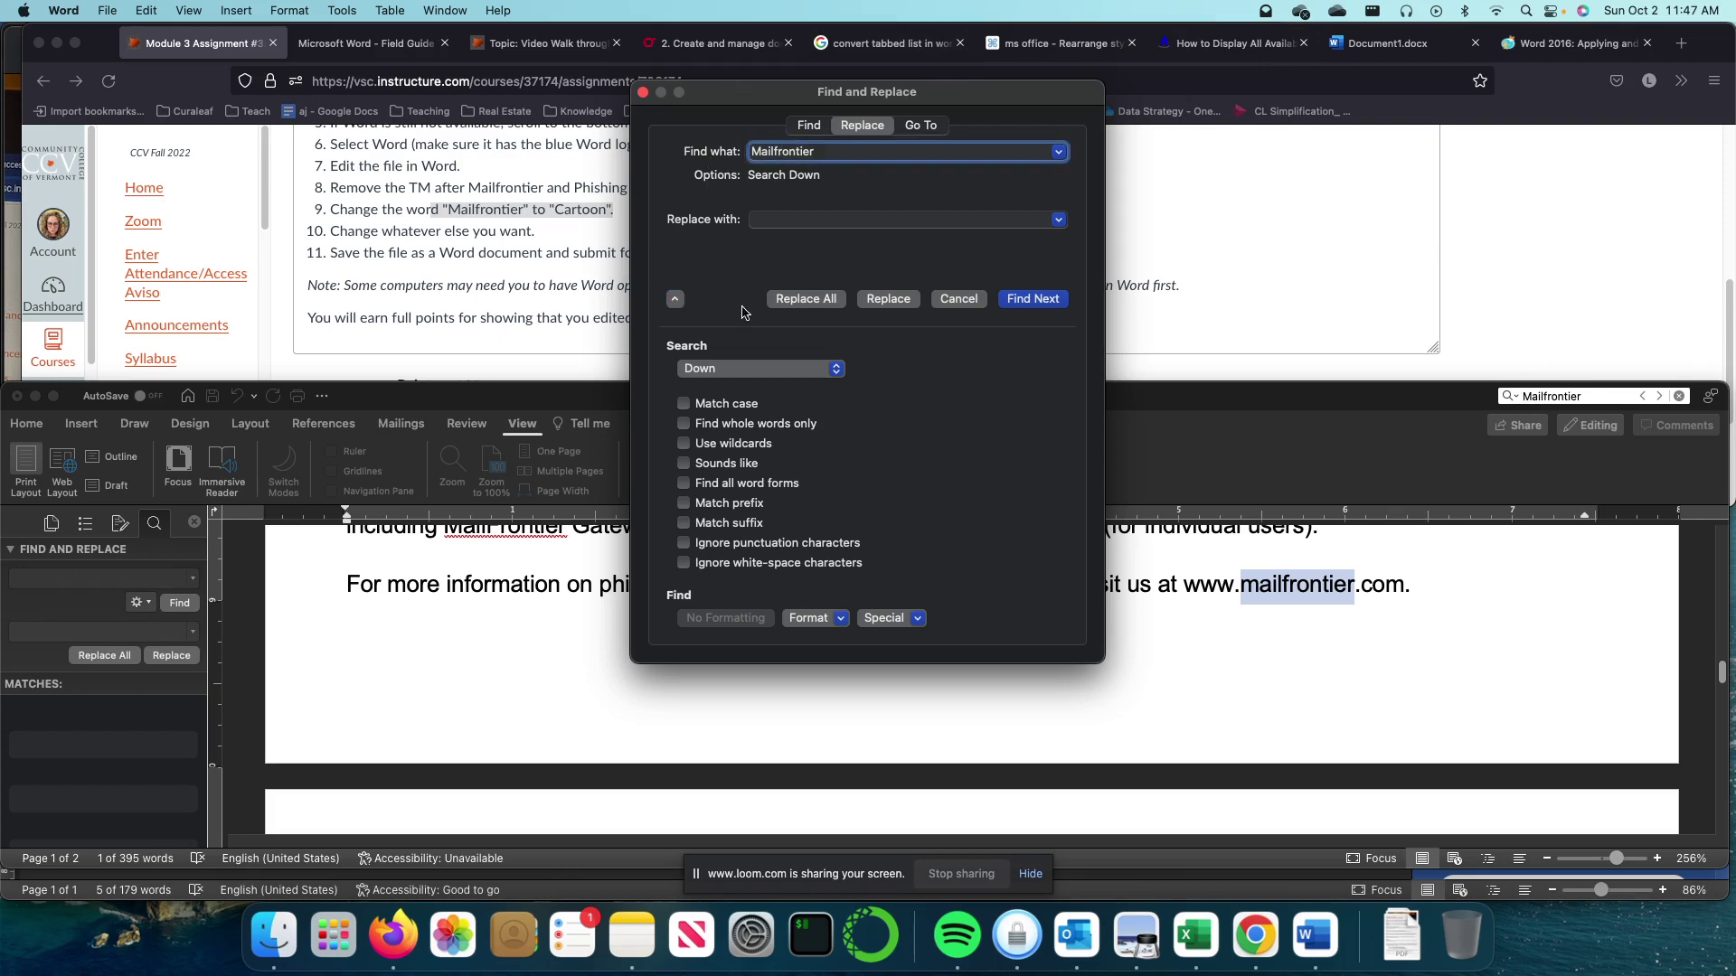
pyautogui.click(683, 404)
pyautogui.scroll(-2, 1235, 723)
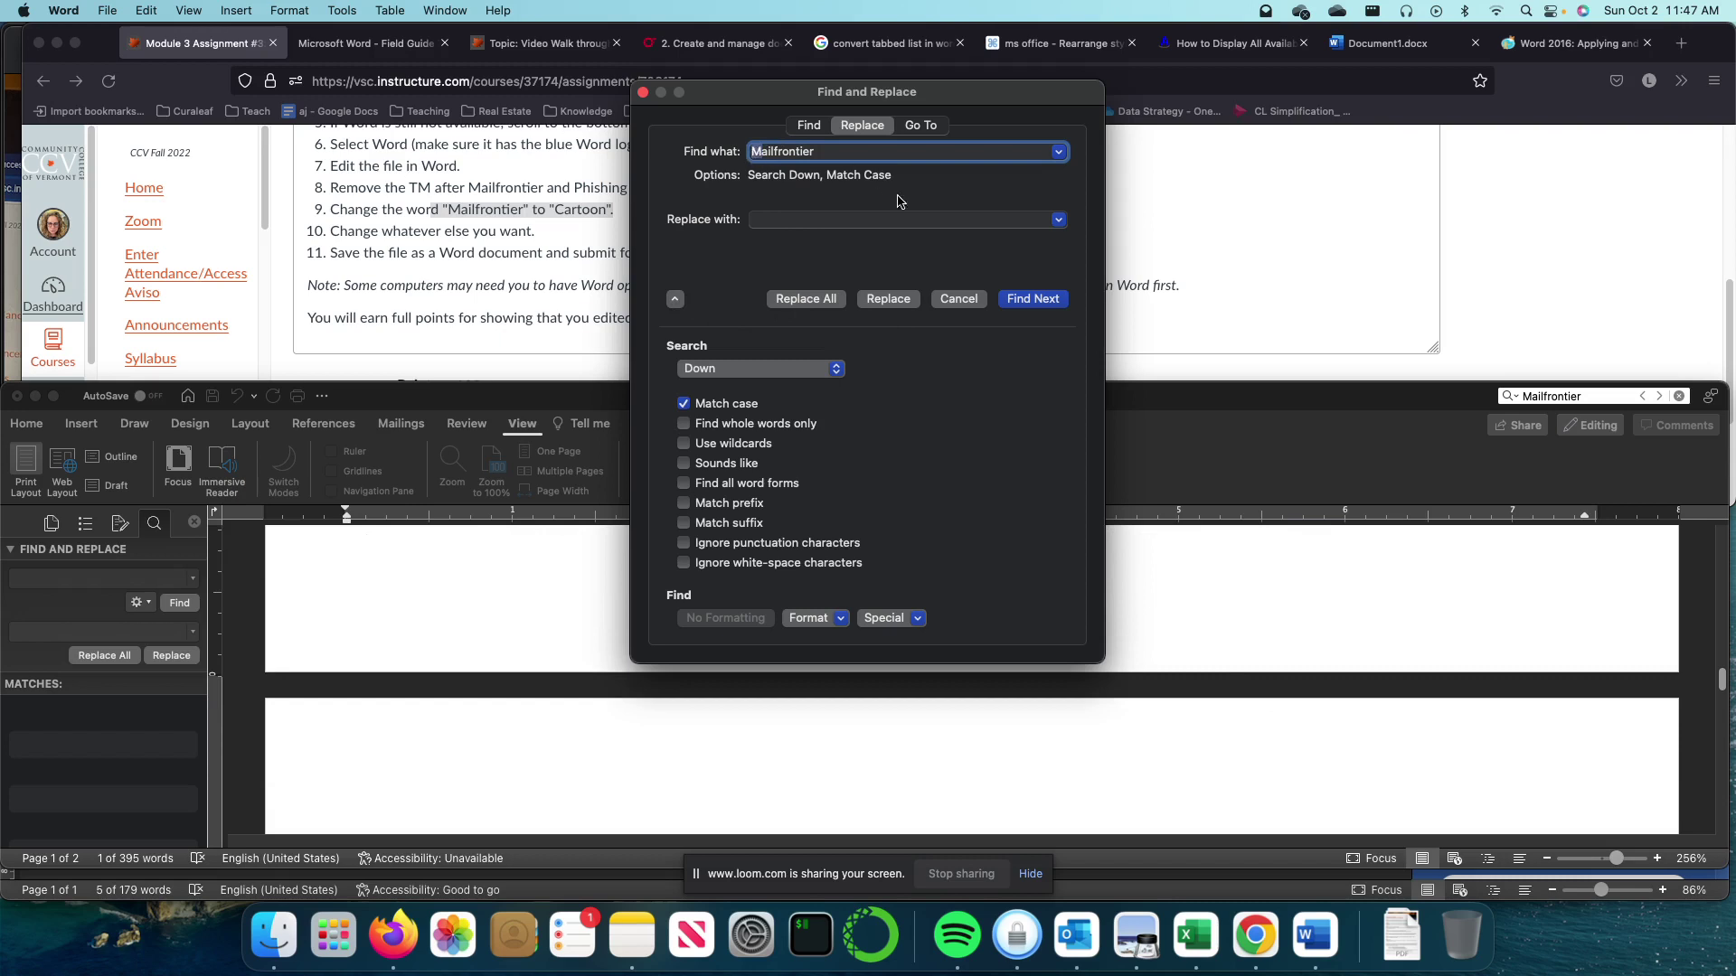
pyautogui.click(1023, 300)
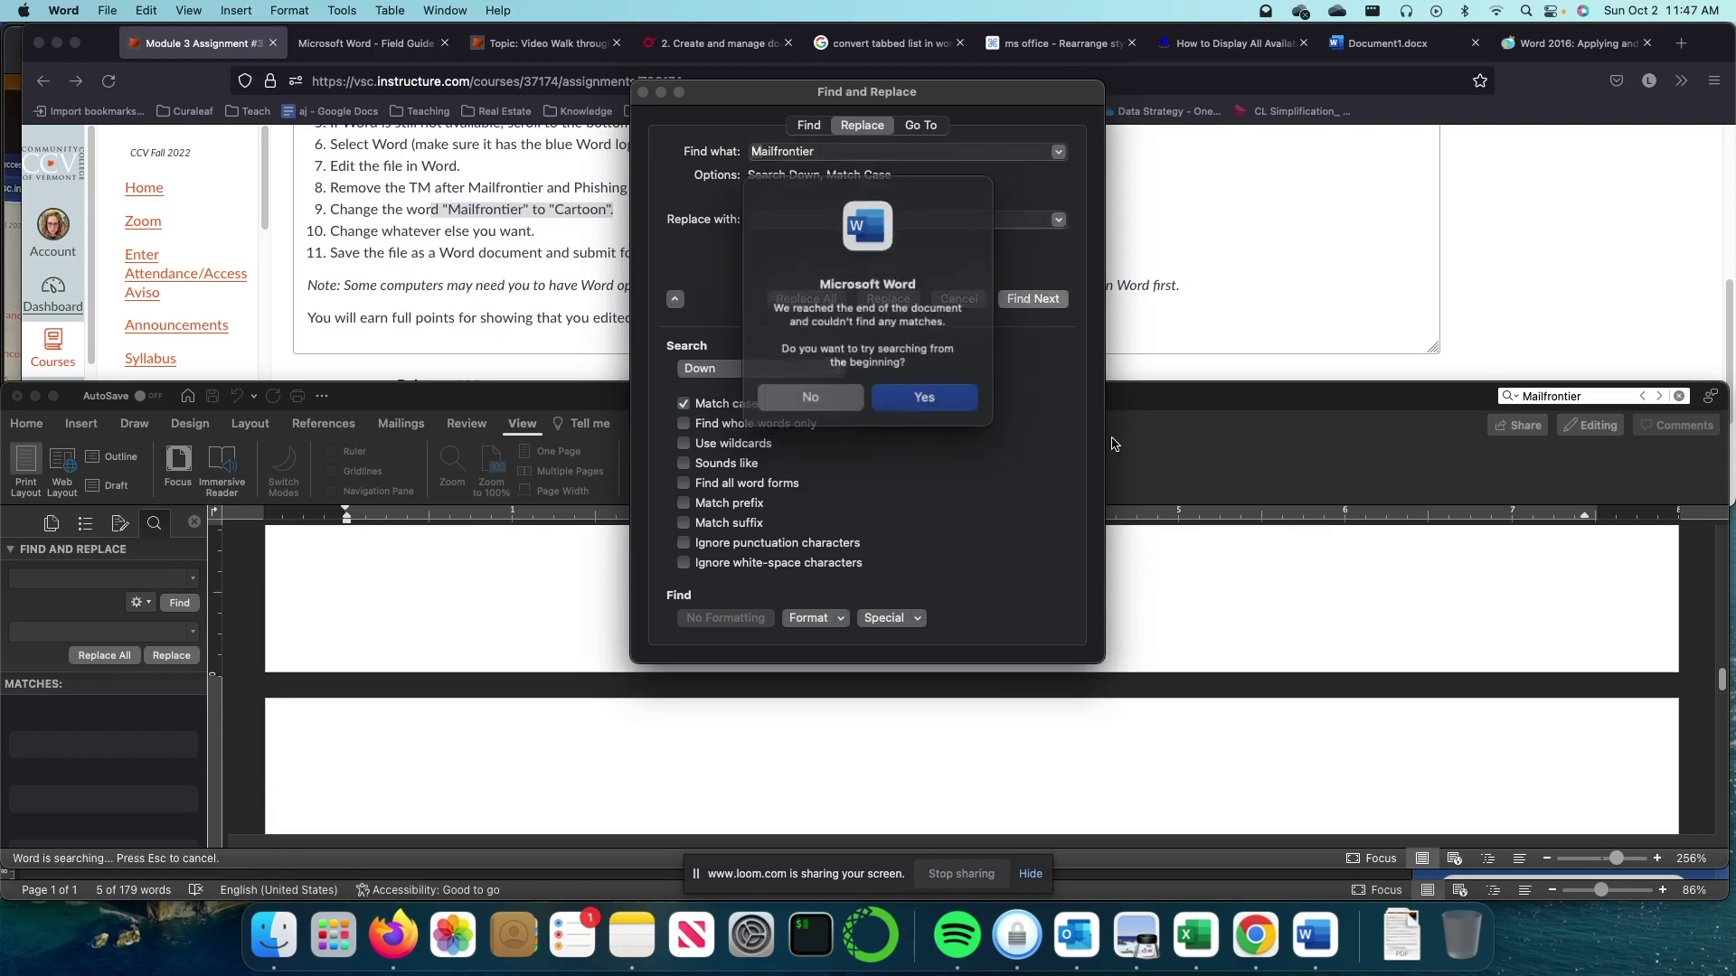
pyautogui.click(924, 395)
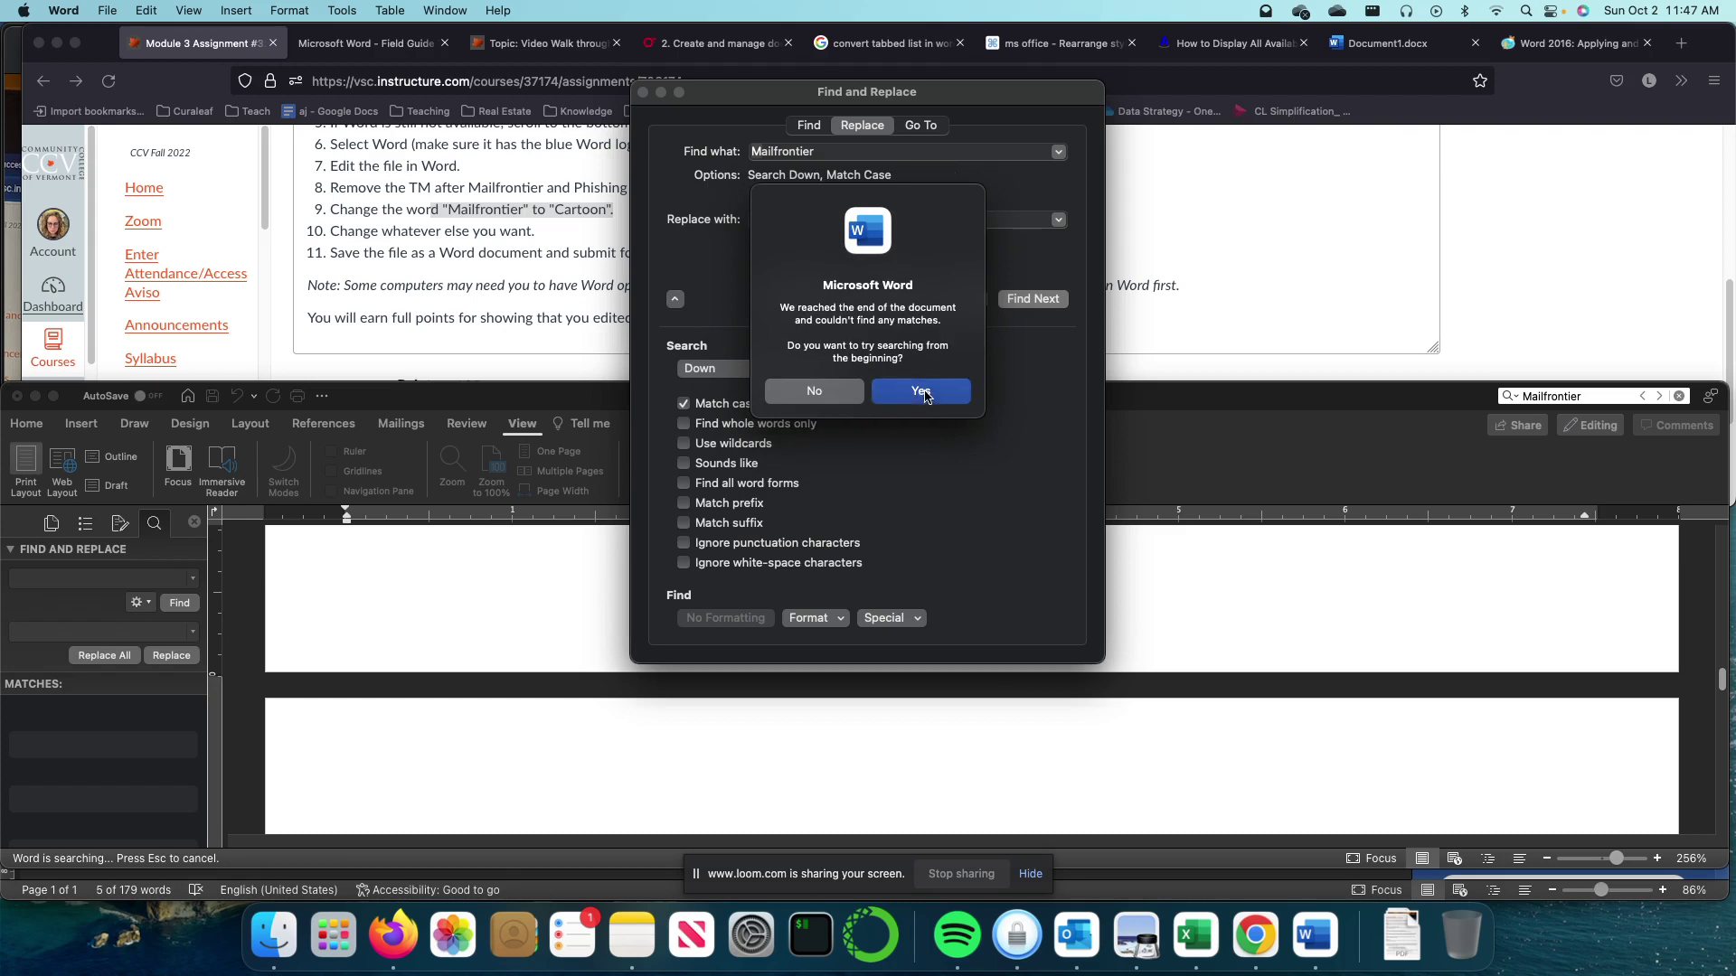
pyautogui.click(807, 398)
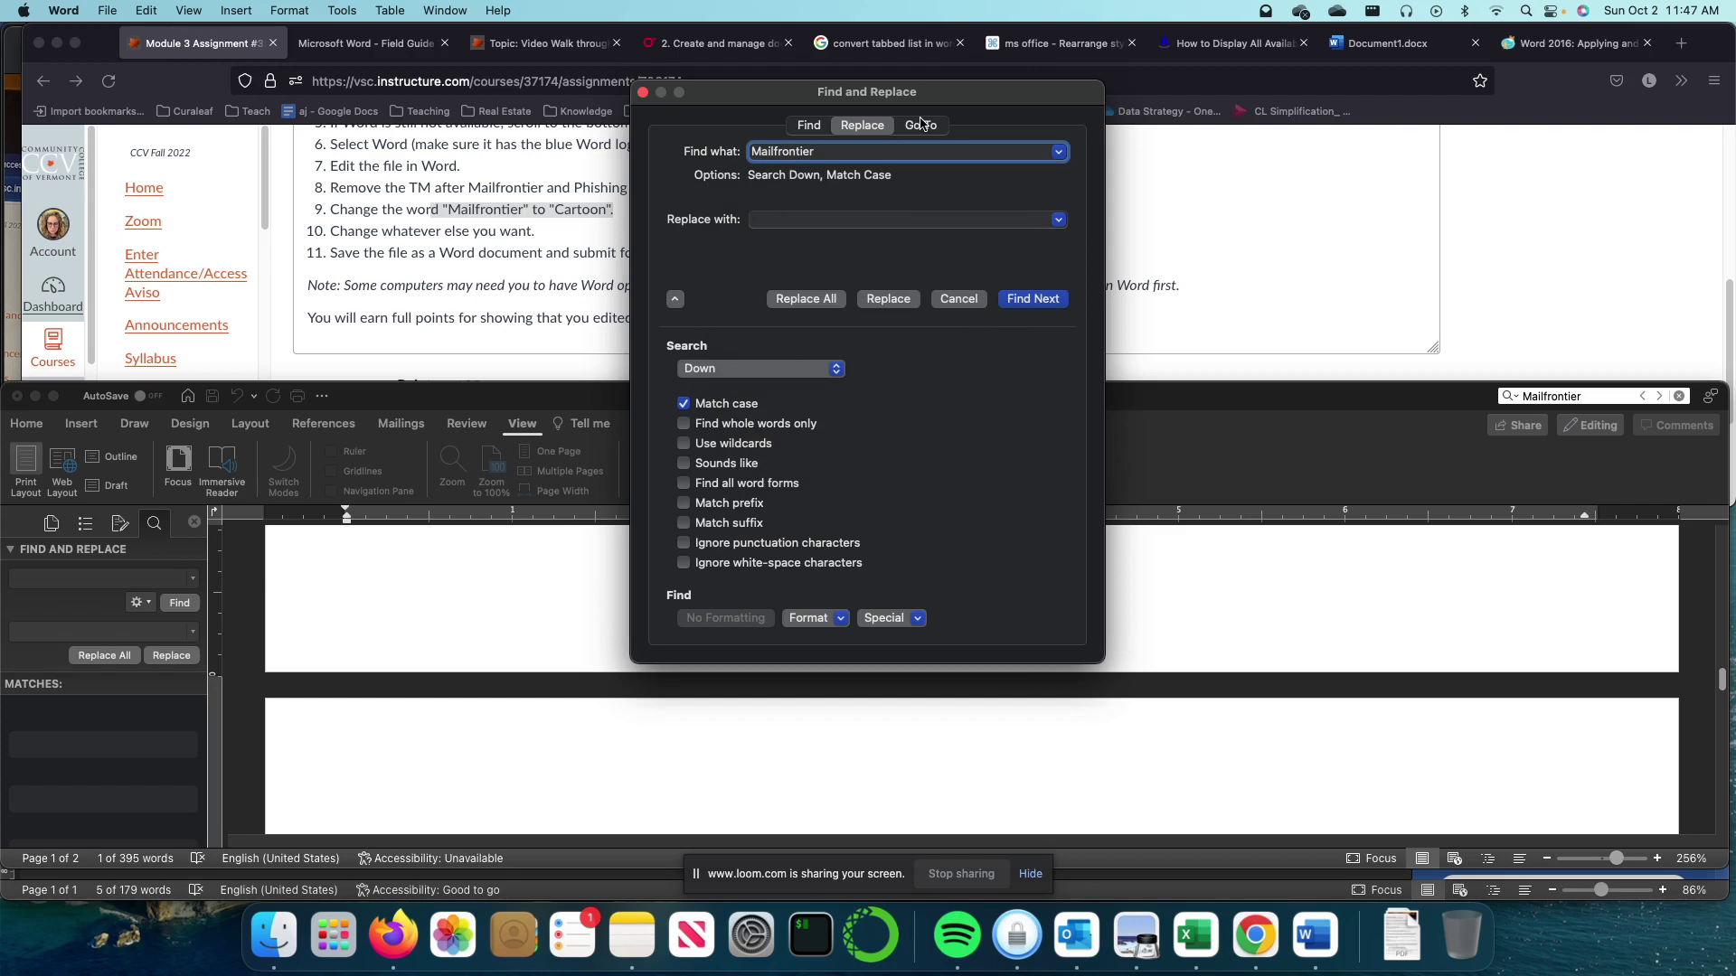
# - Correct the search text to 'MailFrontier' with a capital F and find the page-2 occurrence
pyautogui.click(783, 151)
pyautogui.press('BackSpace')
pyautogui.write('F')
pyautogui.click(1032, 299)
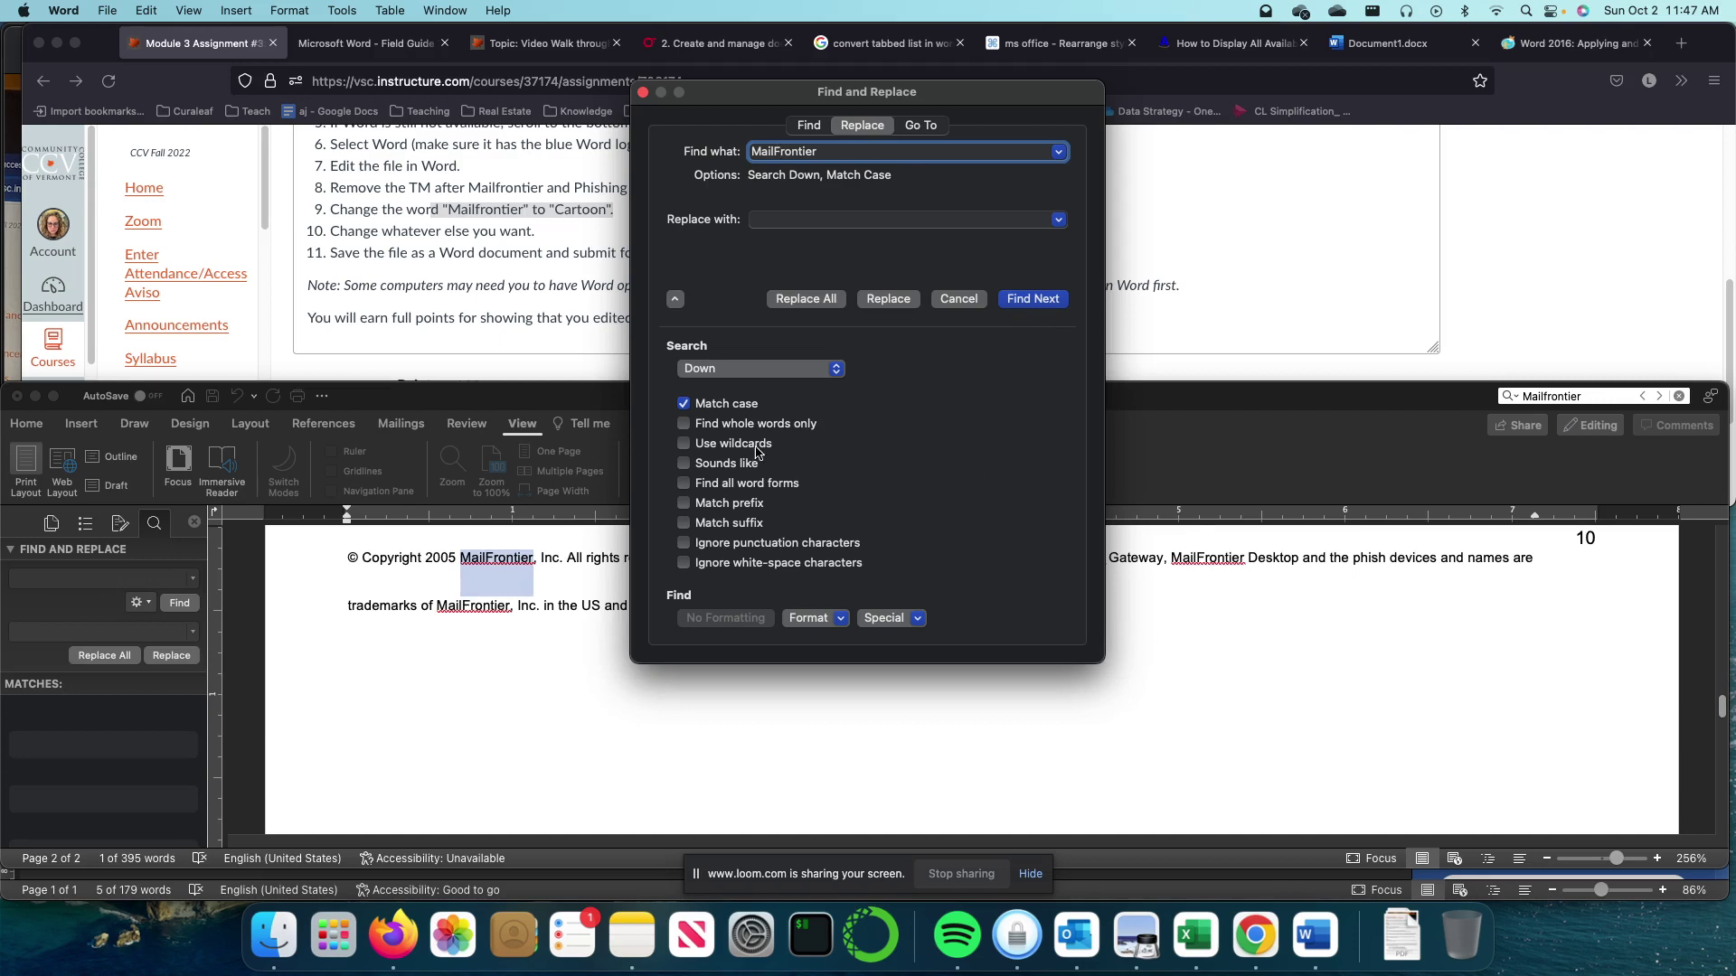
pyautogui.scroll(-2, 1249, 679)
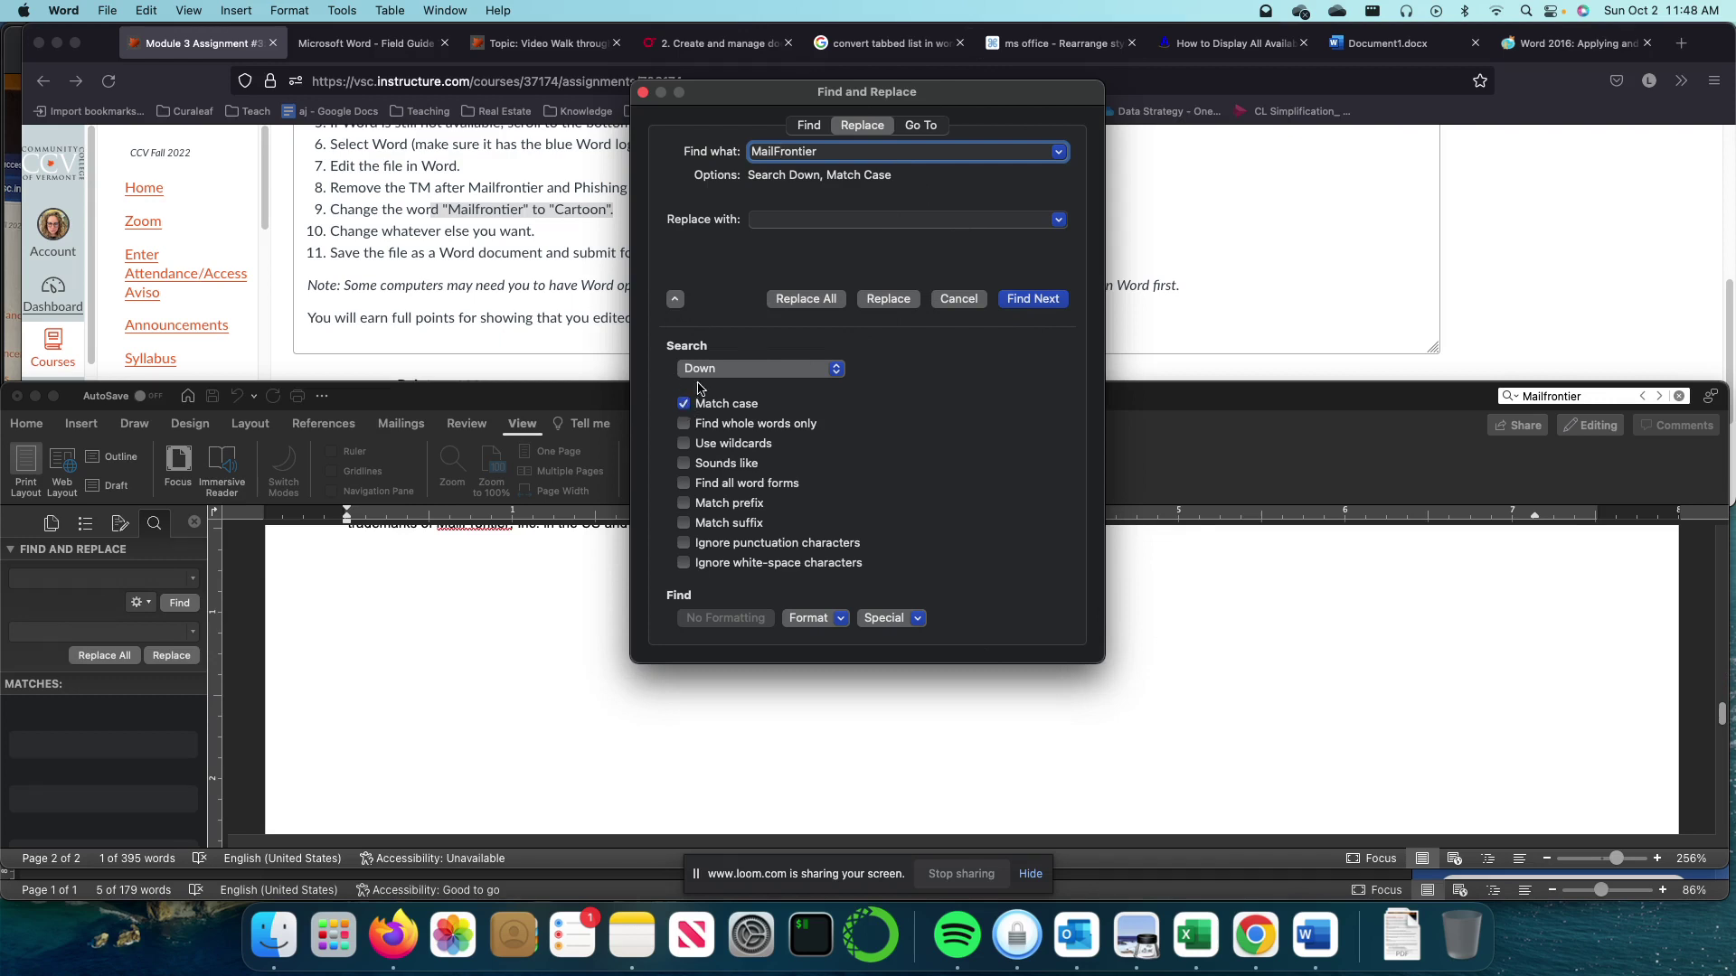
pyautogui.scroll(3, 675, 701)
pyautogui.scroll(1, 1186, 795)
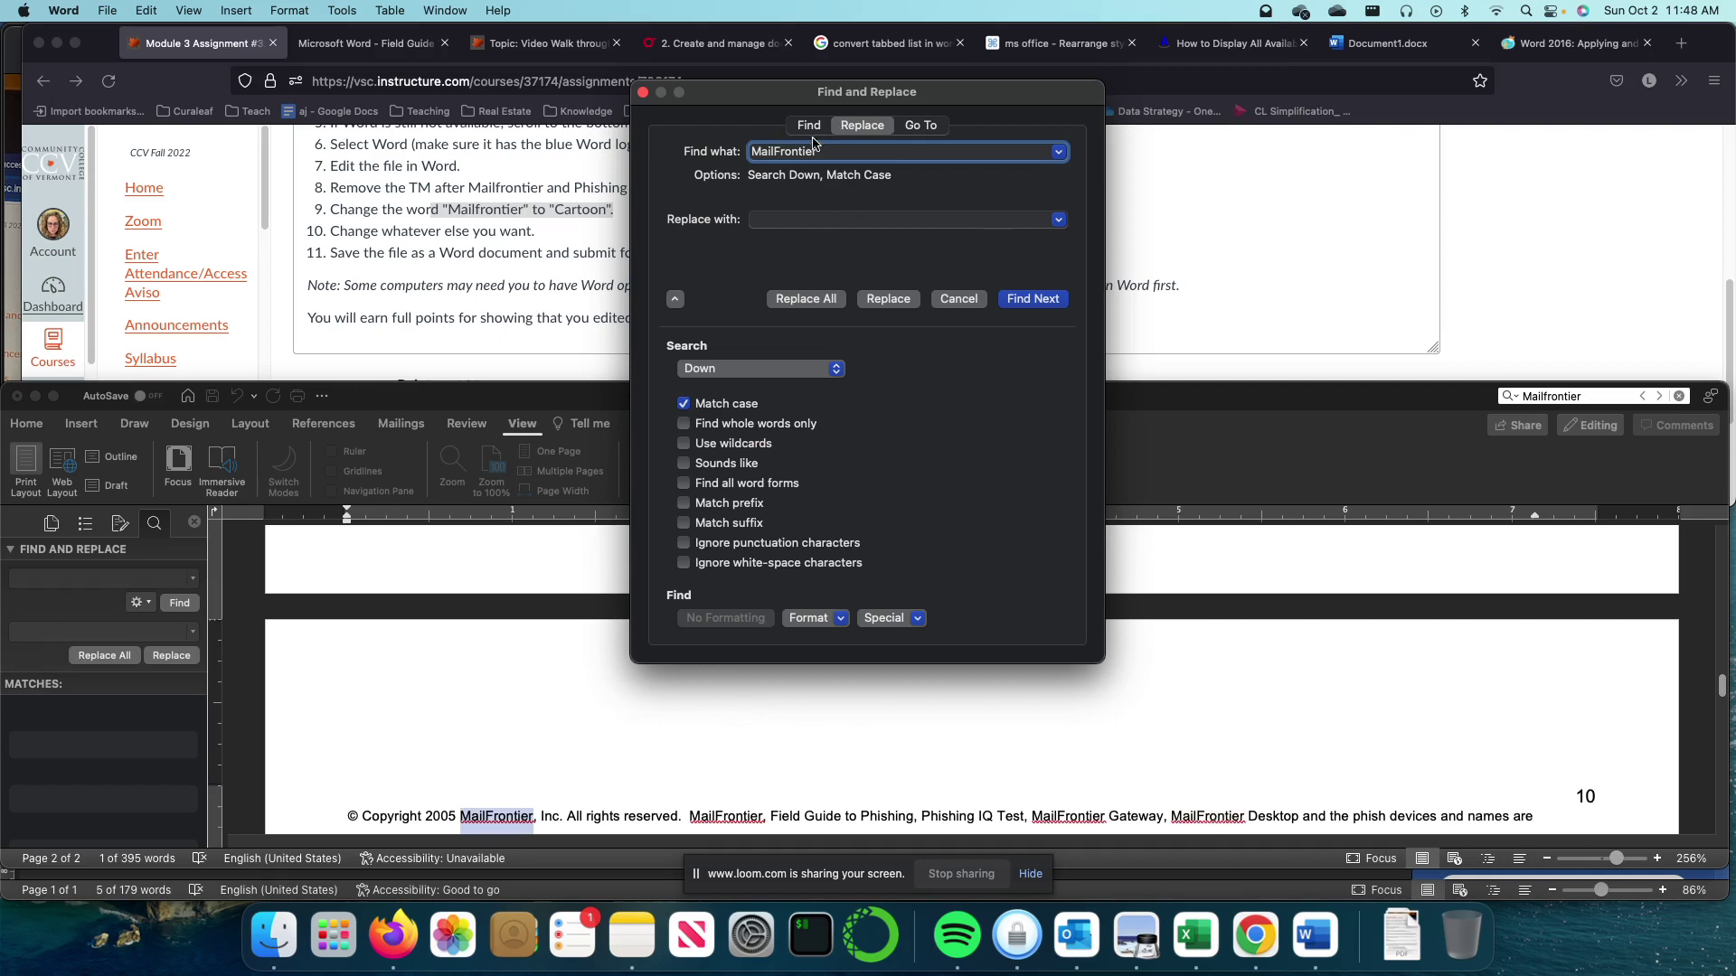
# - With Match case off, replace all 4 MailFrontier occurrences in the copyright notice with Cartoon
pyautogui.click(685, 404)
pyautogui.click(1010, 302)
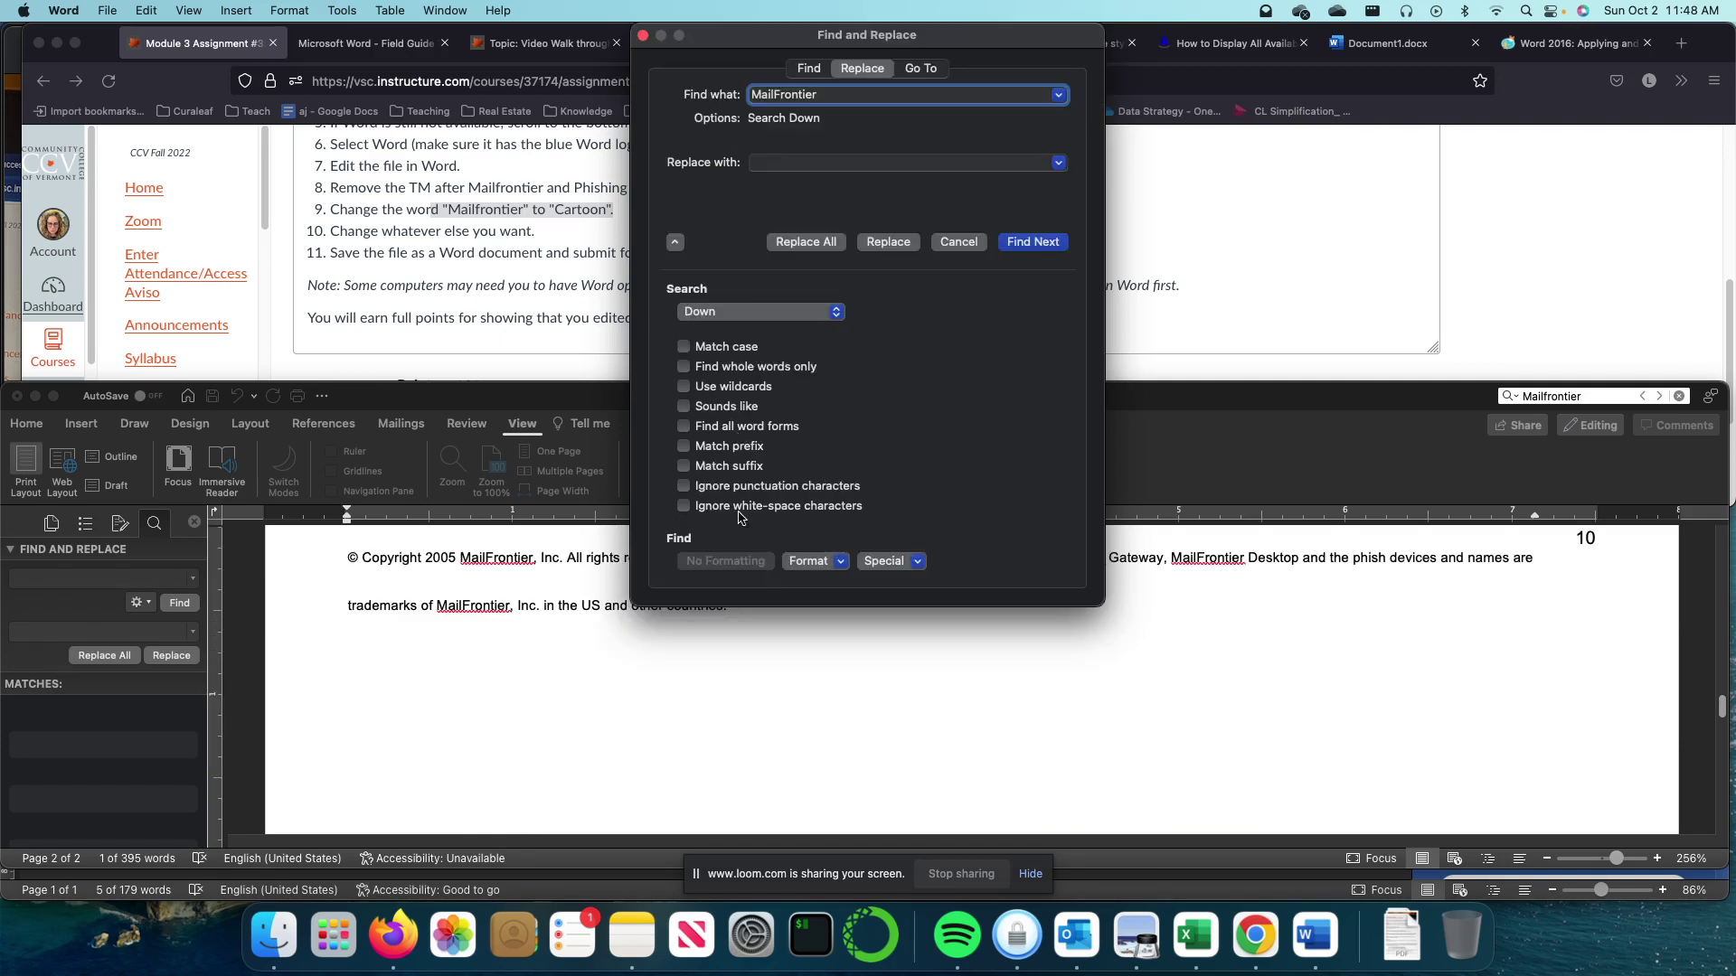
pyautogui.click(798, 163)
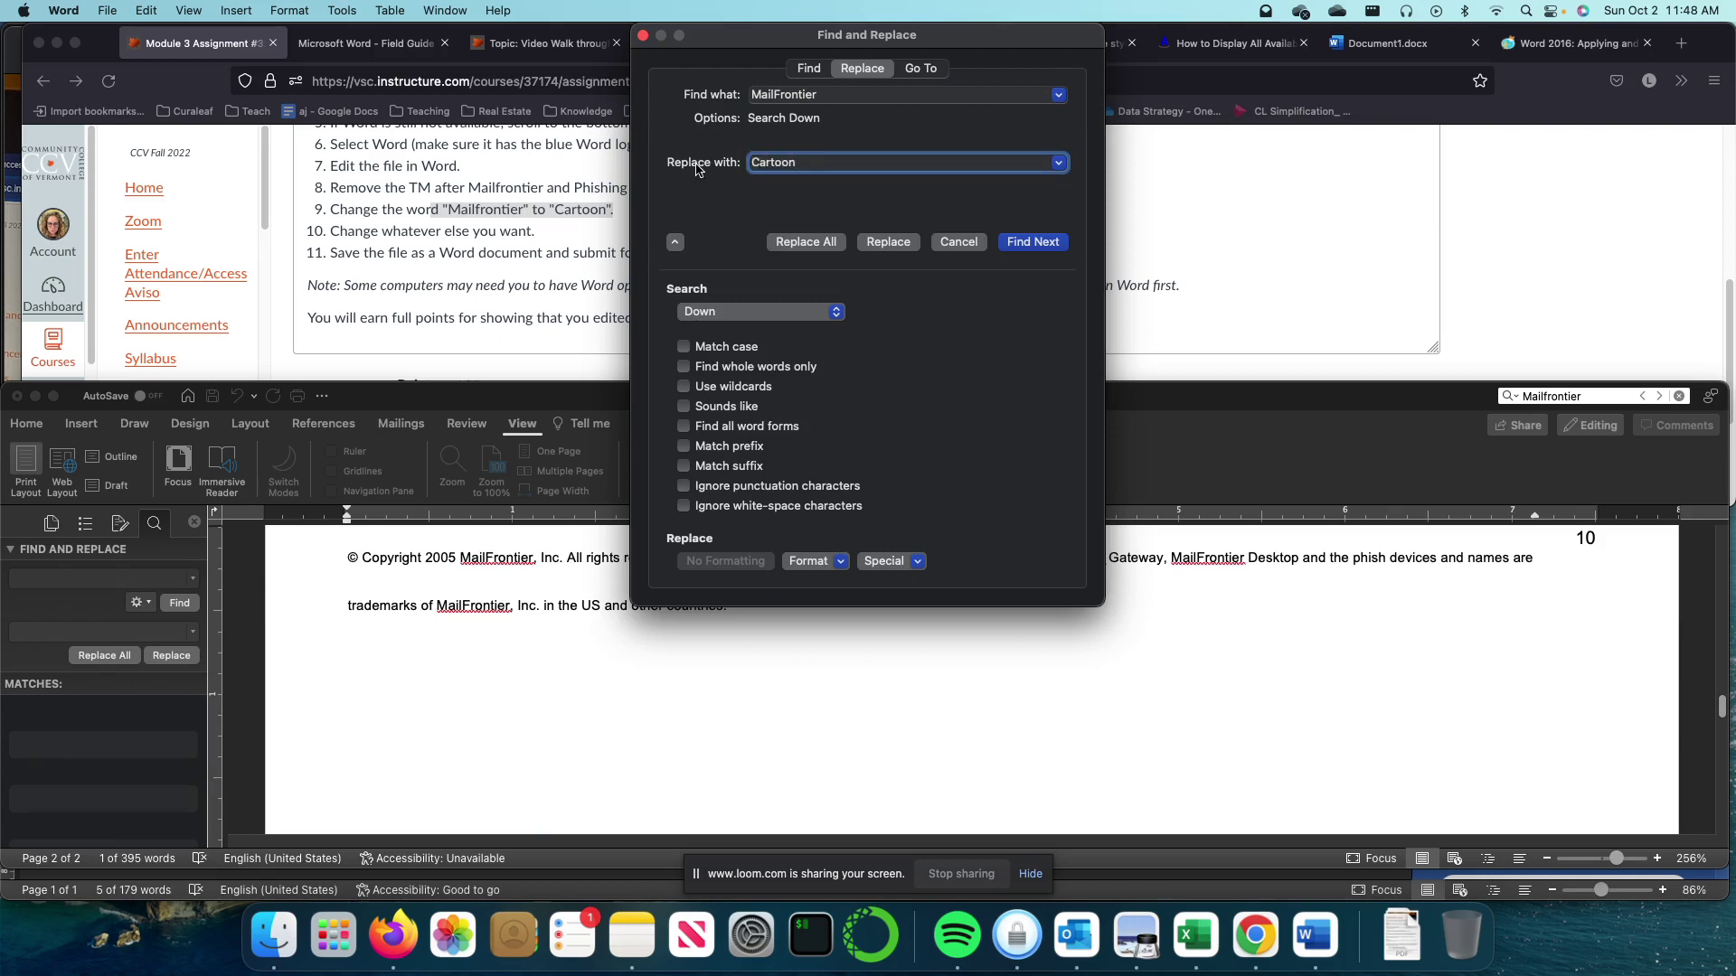
pyautogui.click(1060, 163)
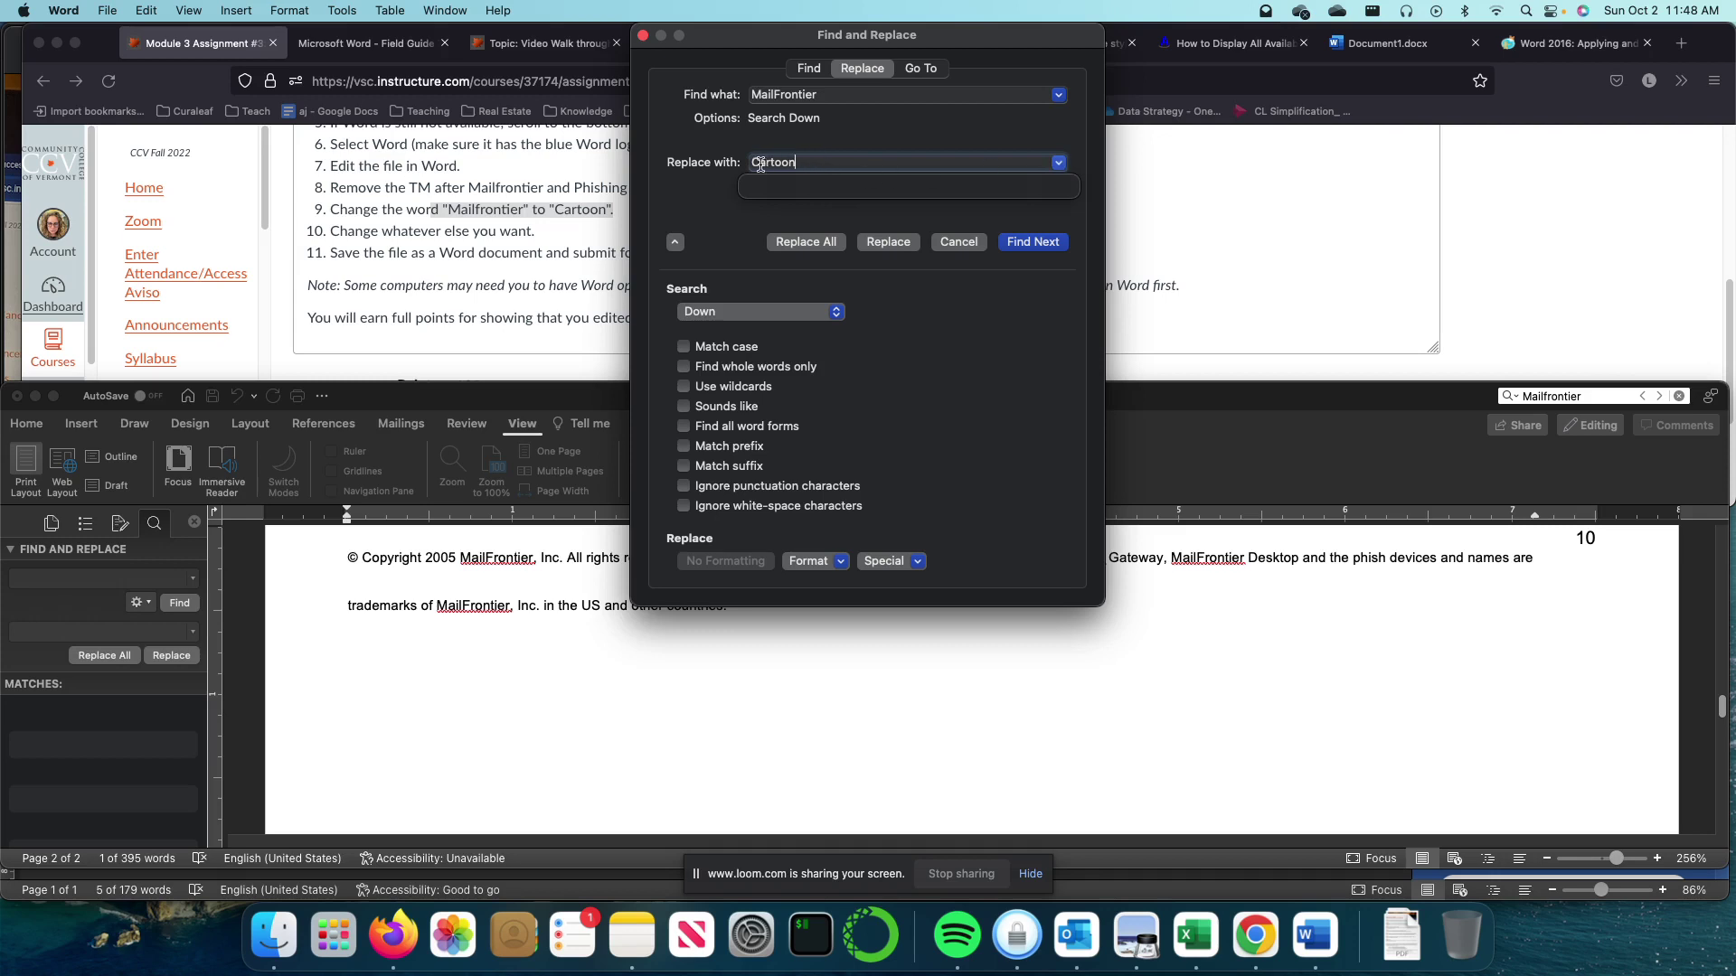
pyautogui.moveTo(753, 164); pyautogui.dragTo(799, 162)
pyautogui.click(804, 242)
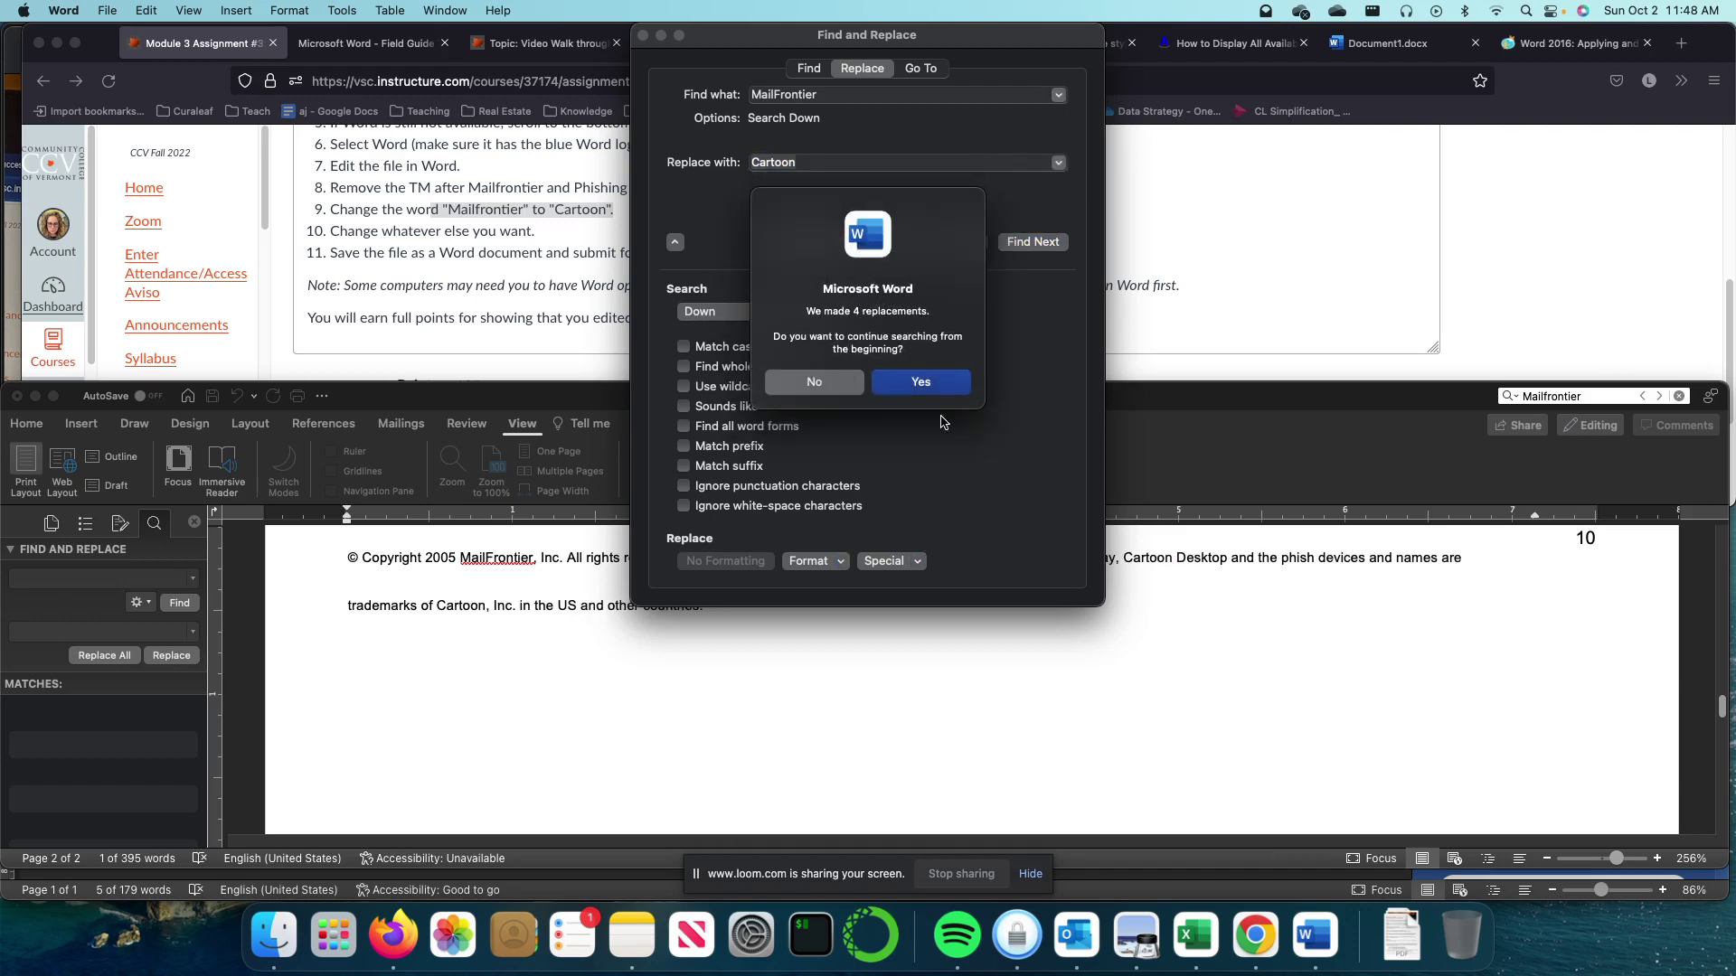
pyautogui.click(781, 390)
pyautogui.click(1124, 685)
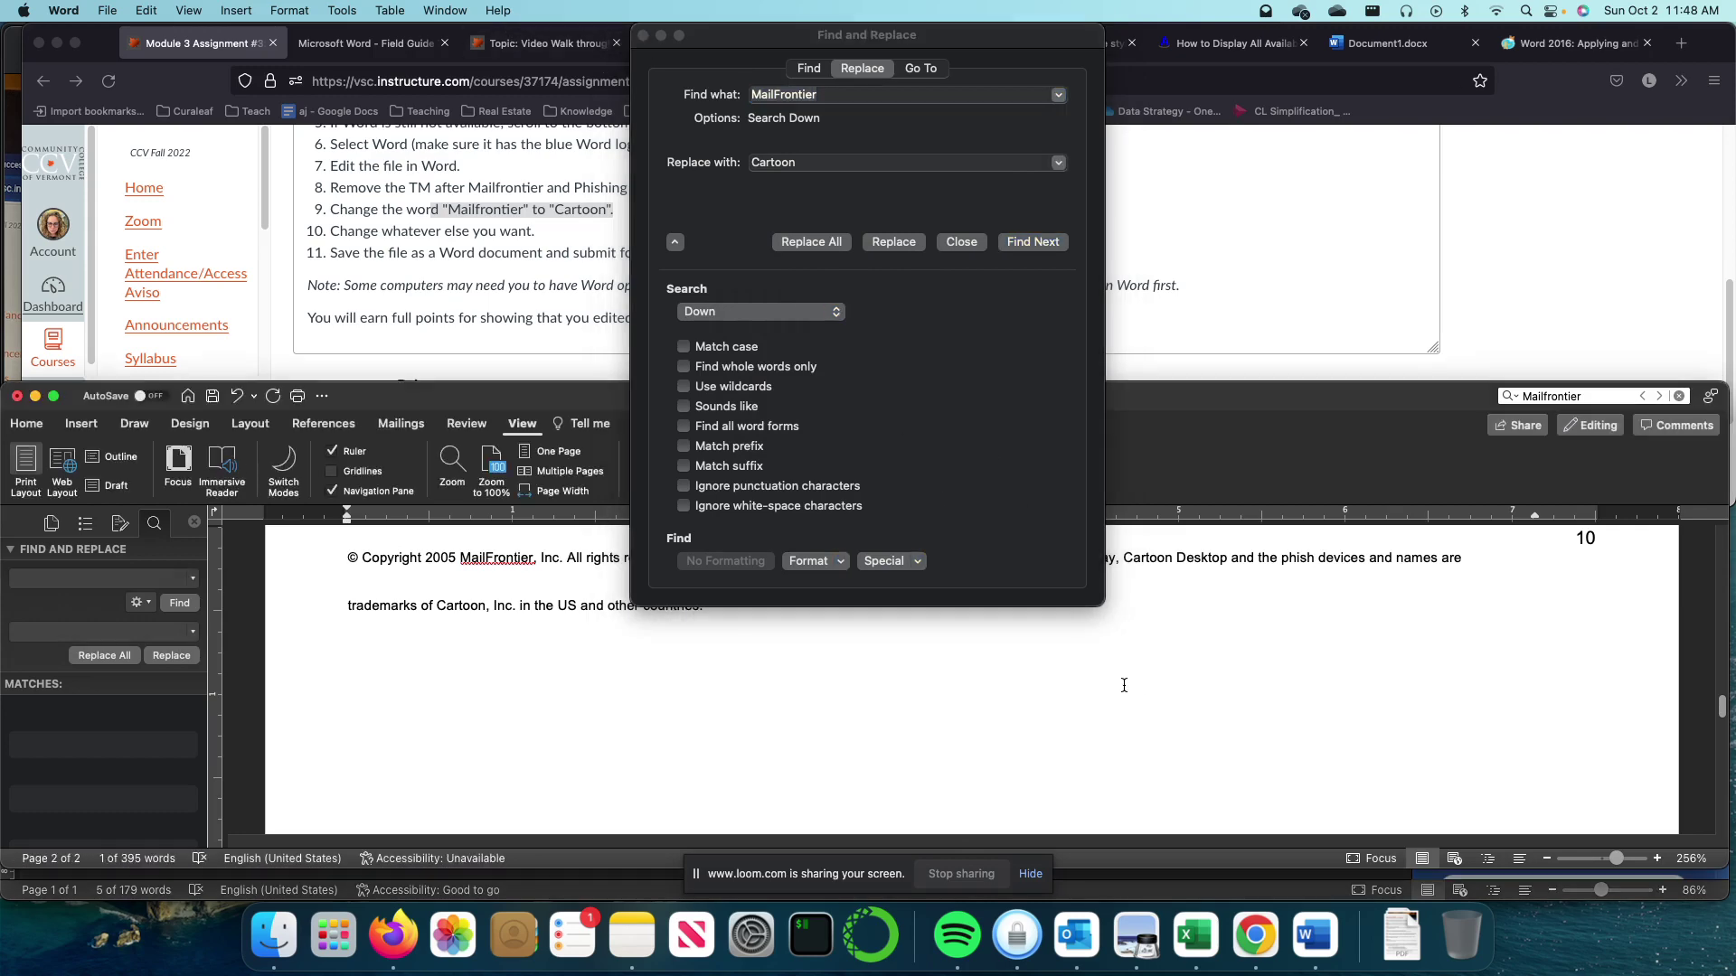
# - List the Mailfrontier matches in the search sidebar and replace all 10 with Cartoon
pyautogui.click(643, 35)
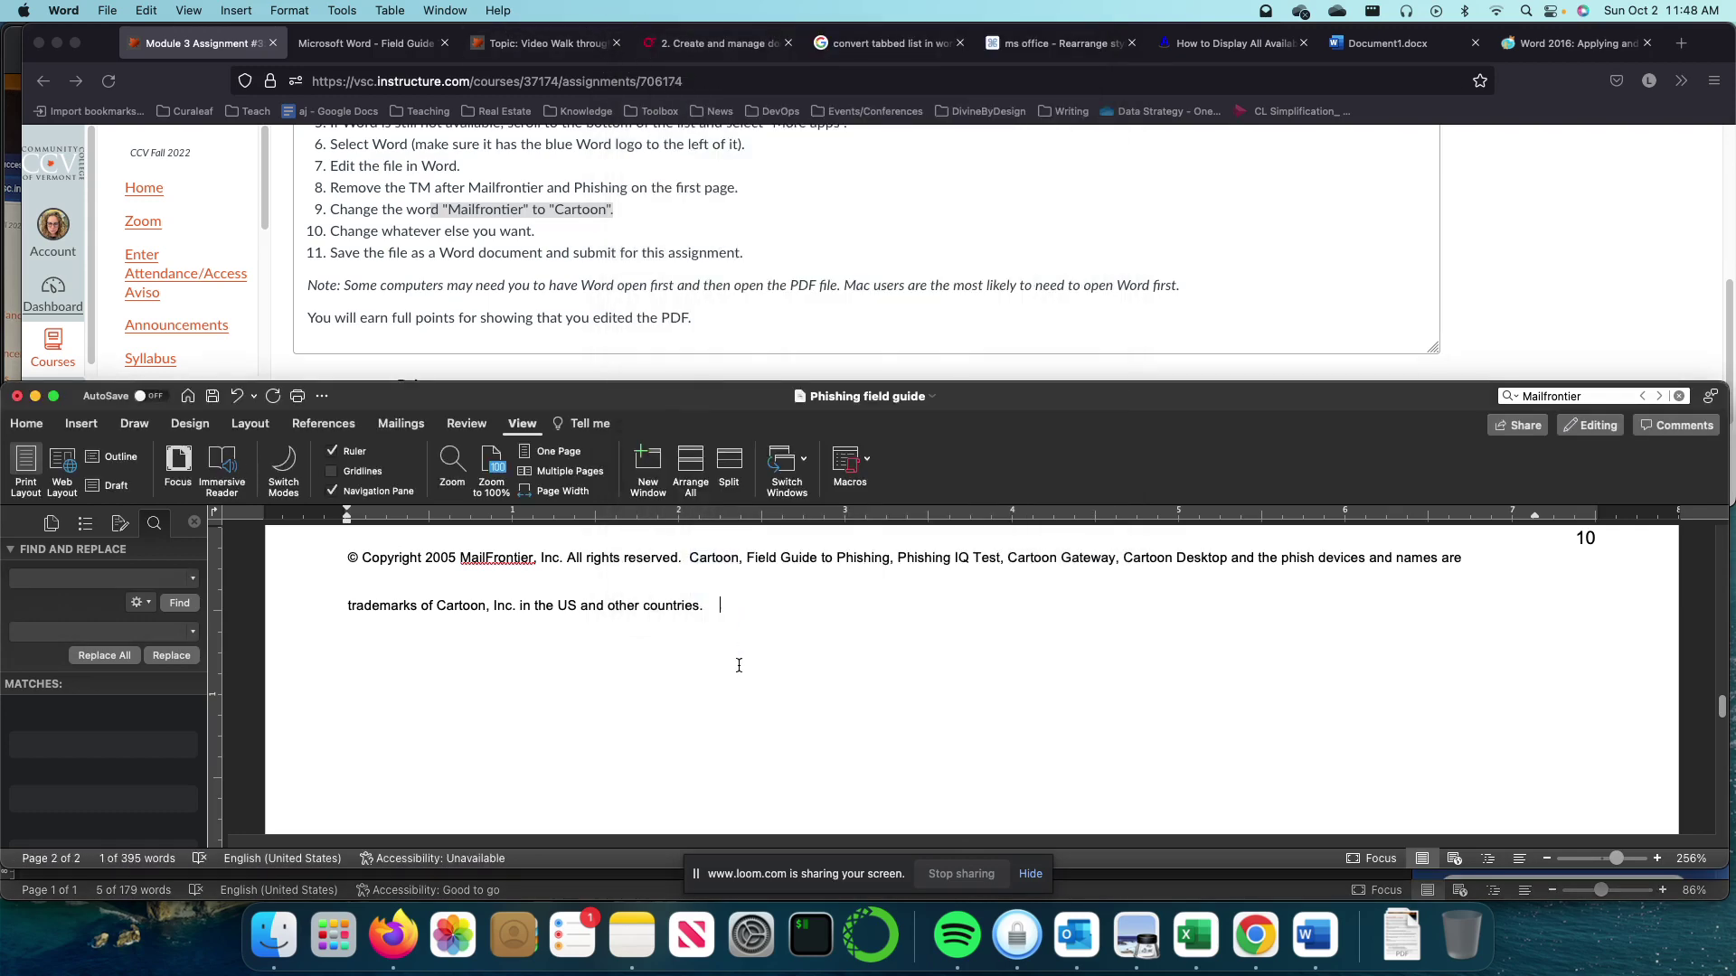
pyautogui.scroll(5, 738, 666)
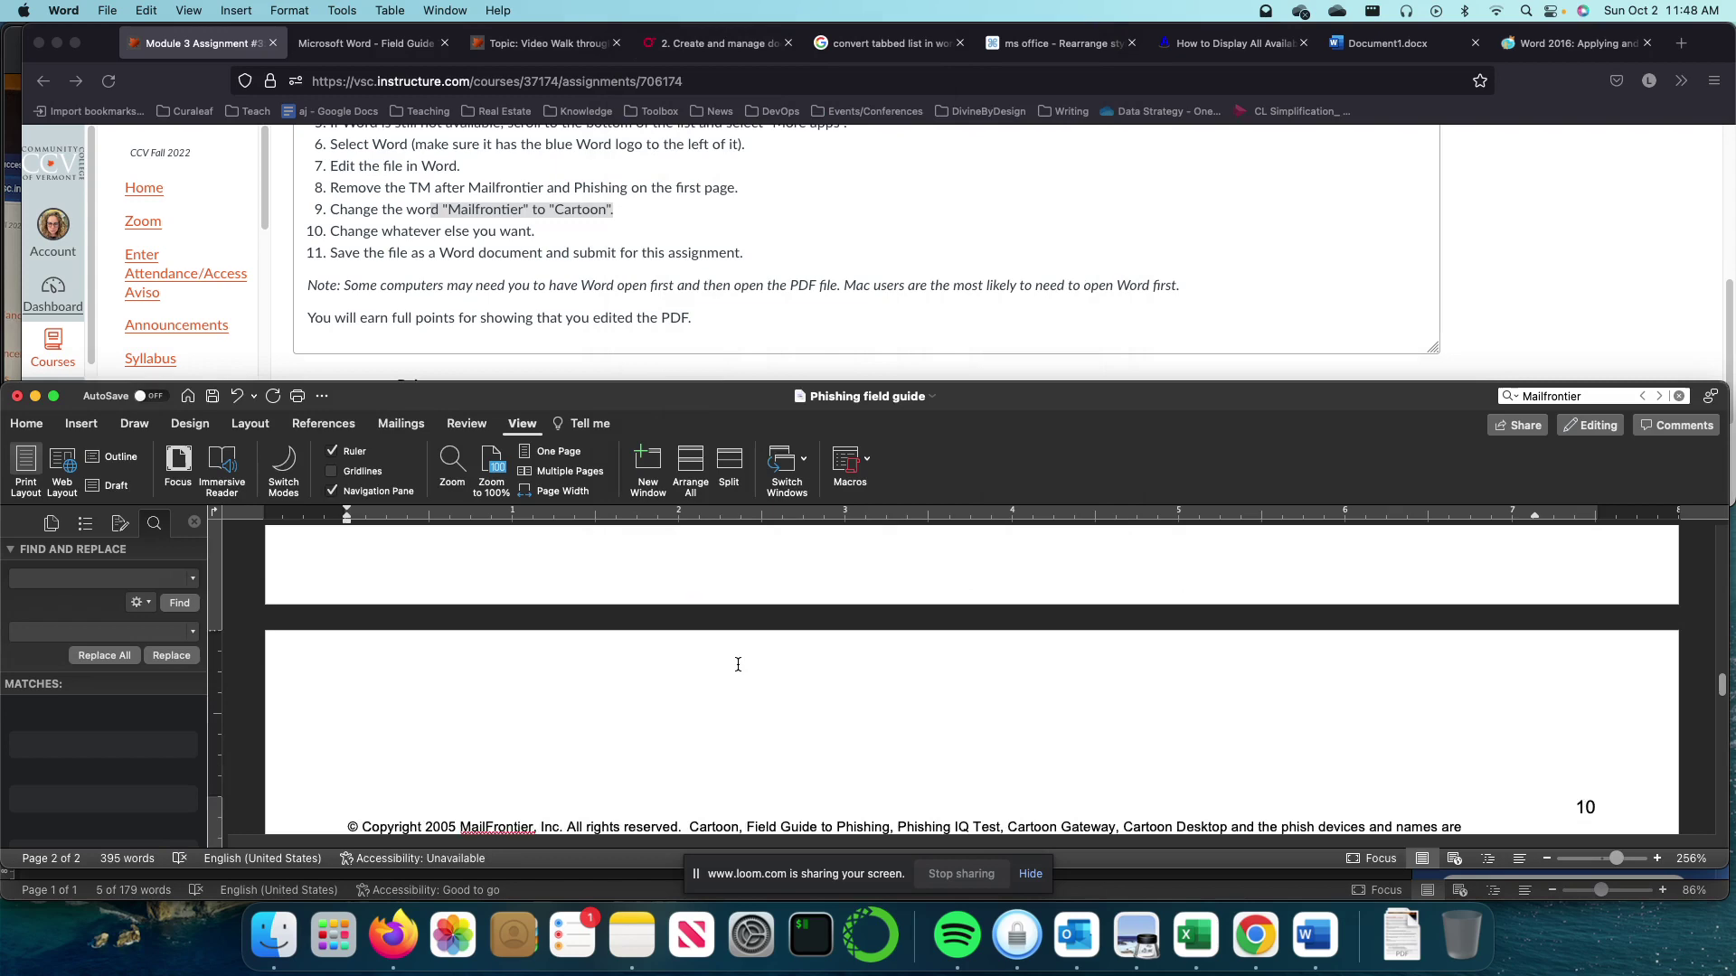
pyautogui.scroll(10, 739, 665)
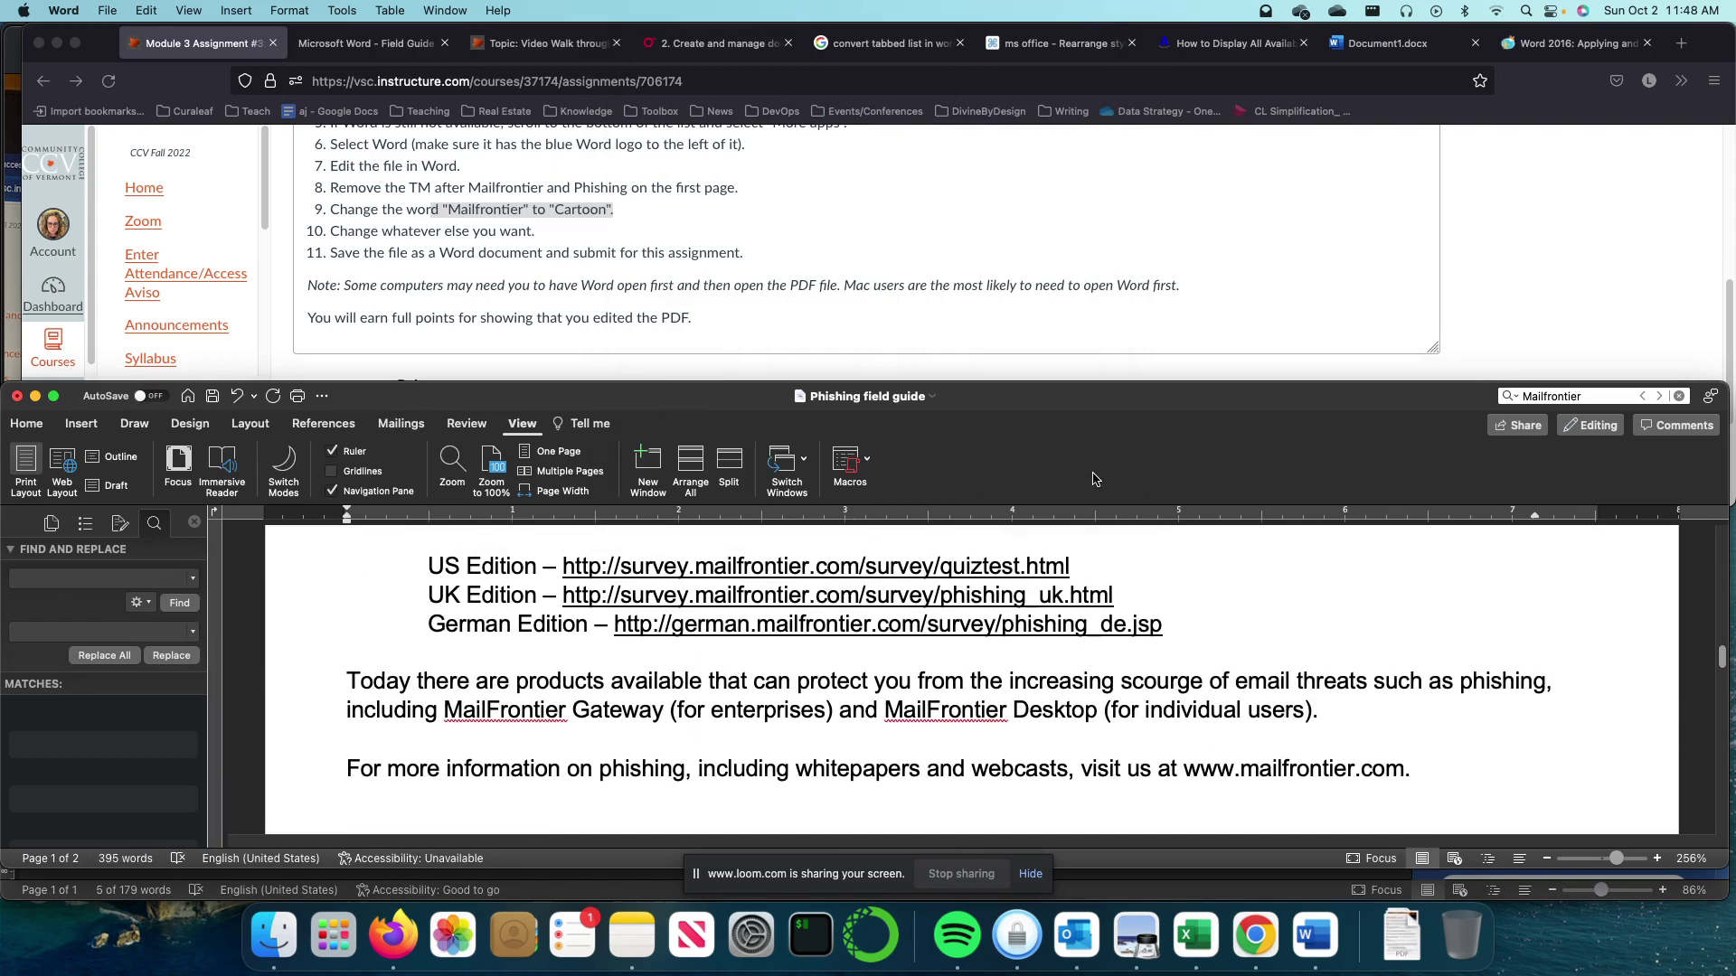
pyautogui.press('super+f')
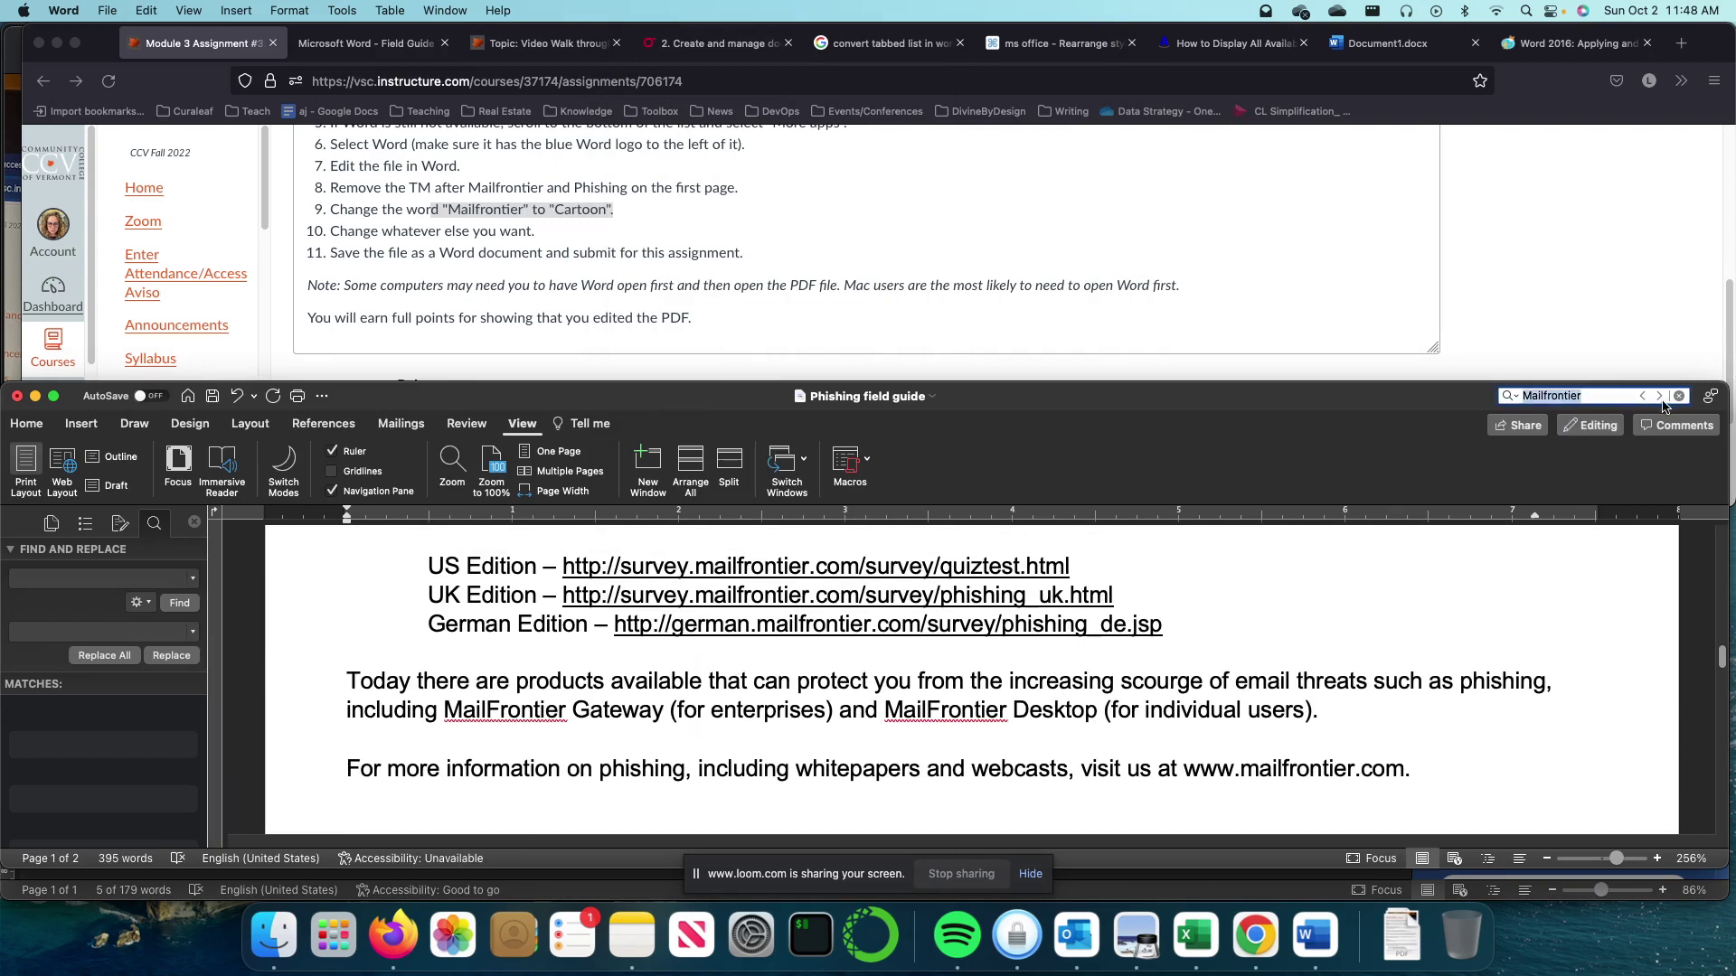
pyautogui.click(1511, 397)
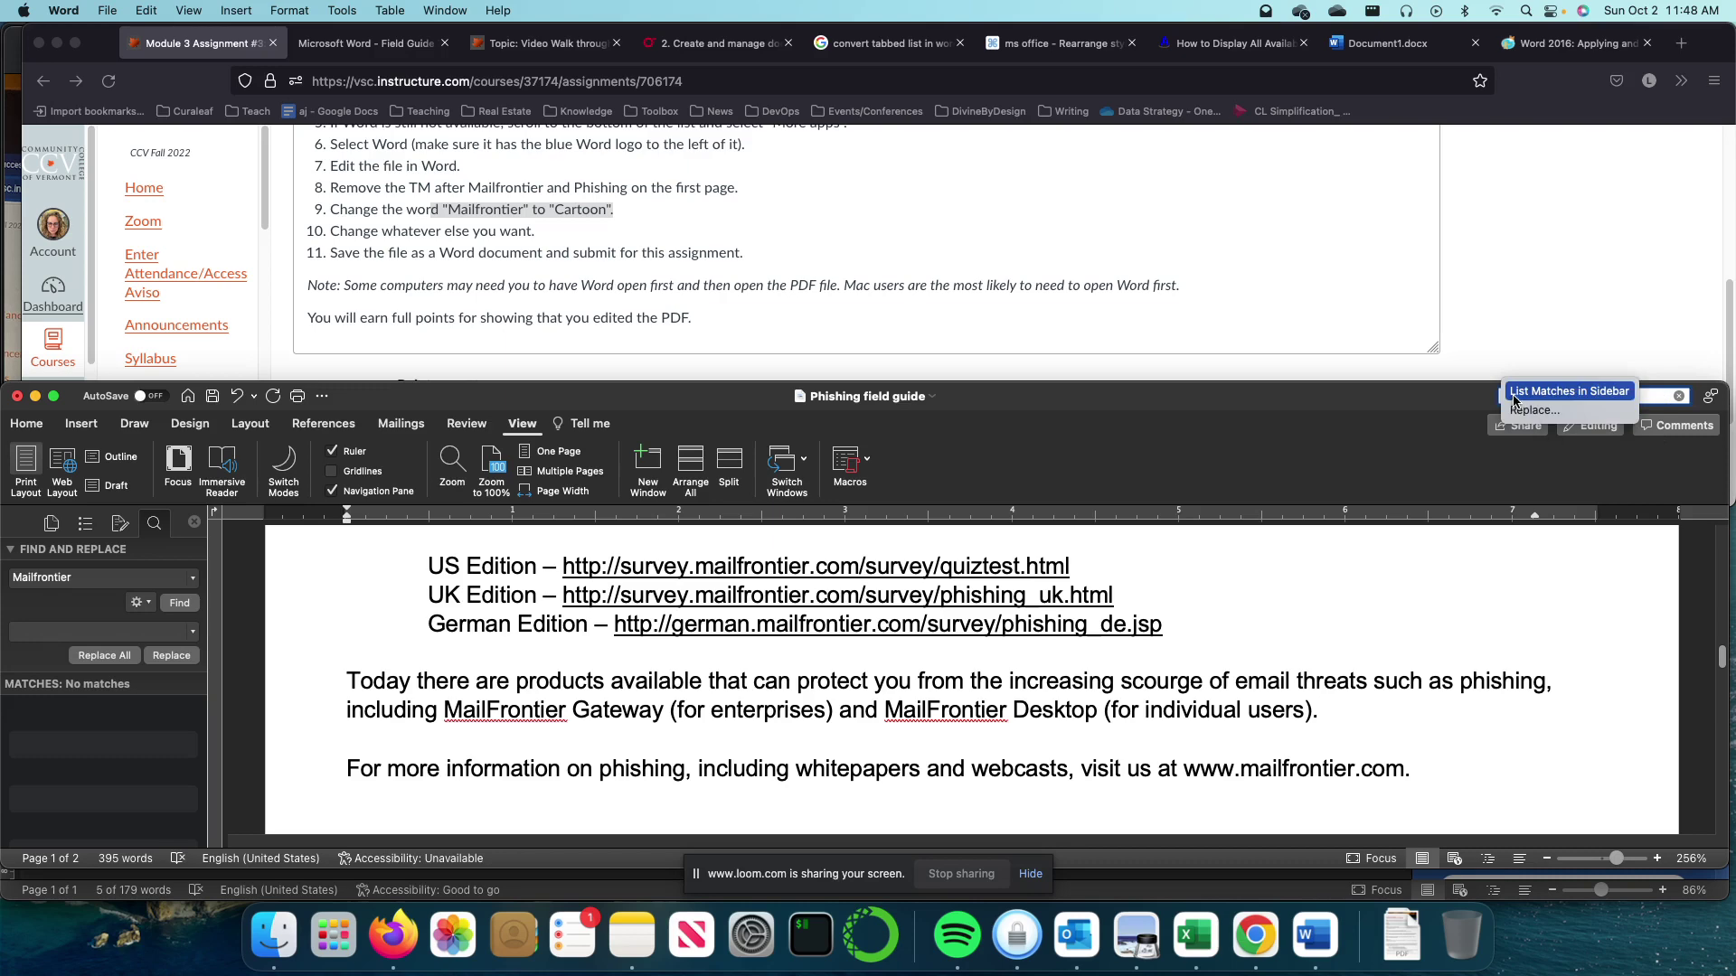
pyautogui.click(1514, 396)
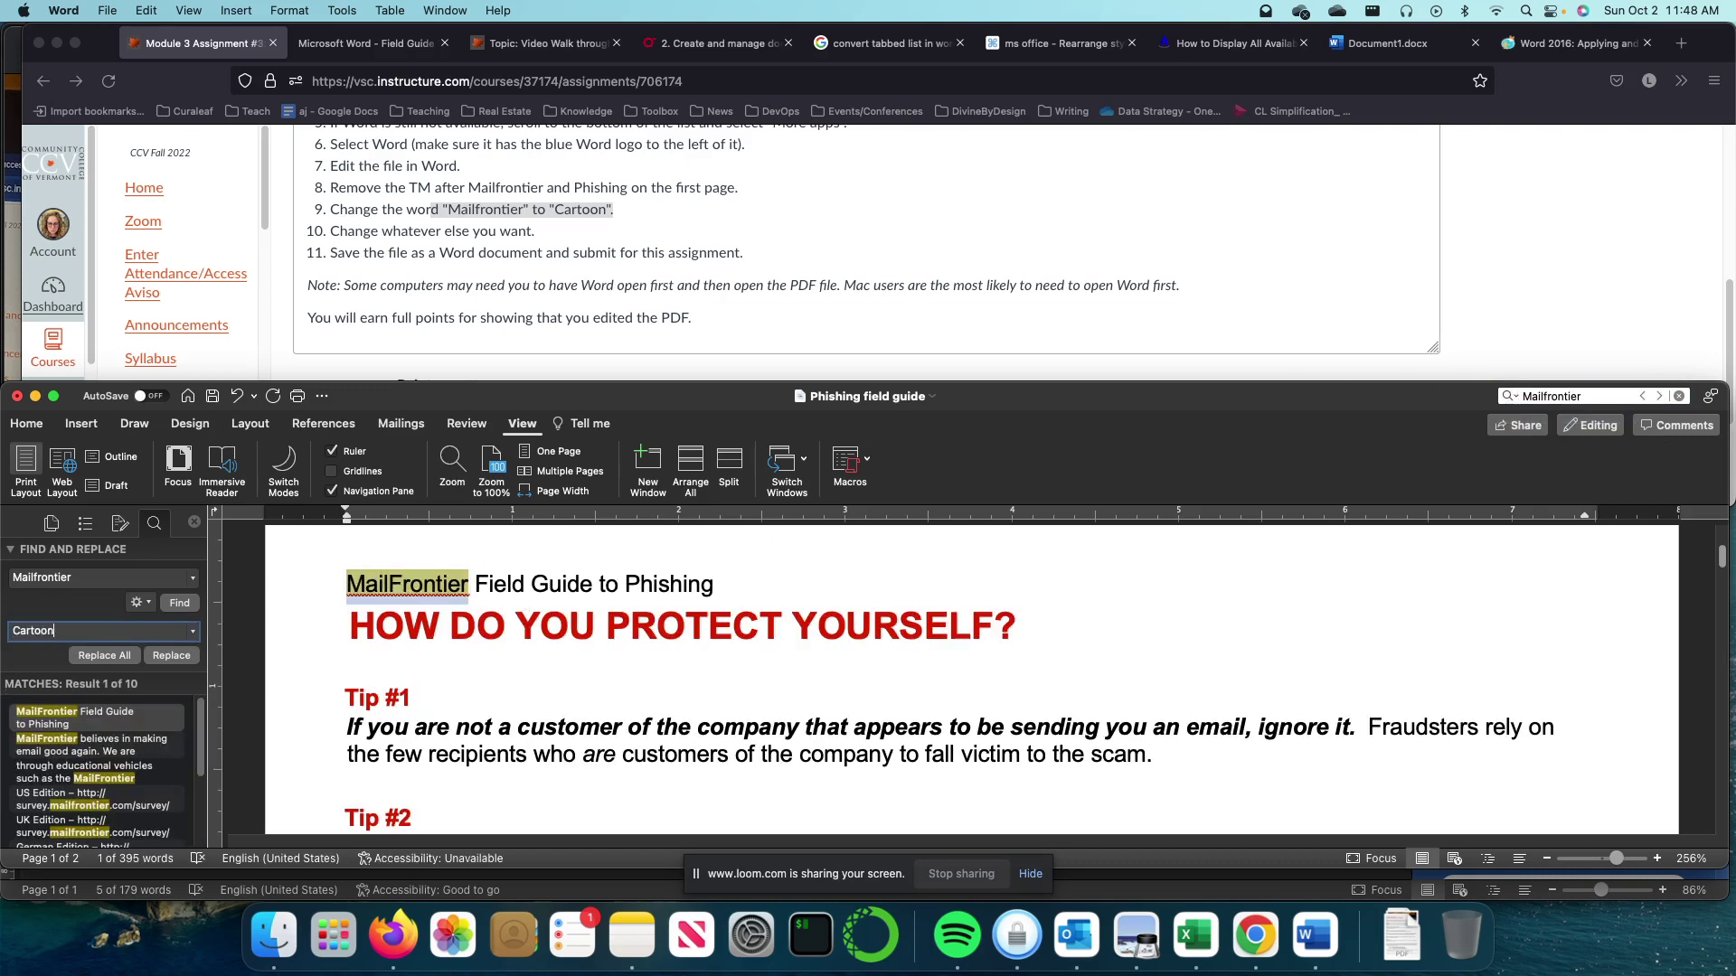
pyautogui.click(107, 655)
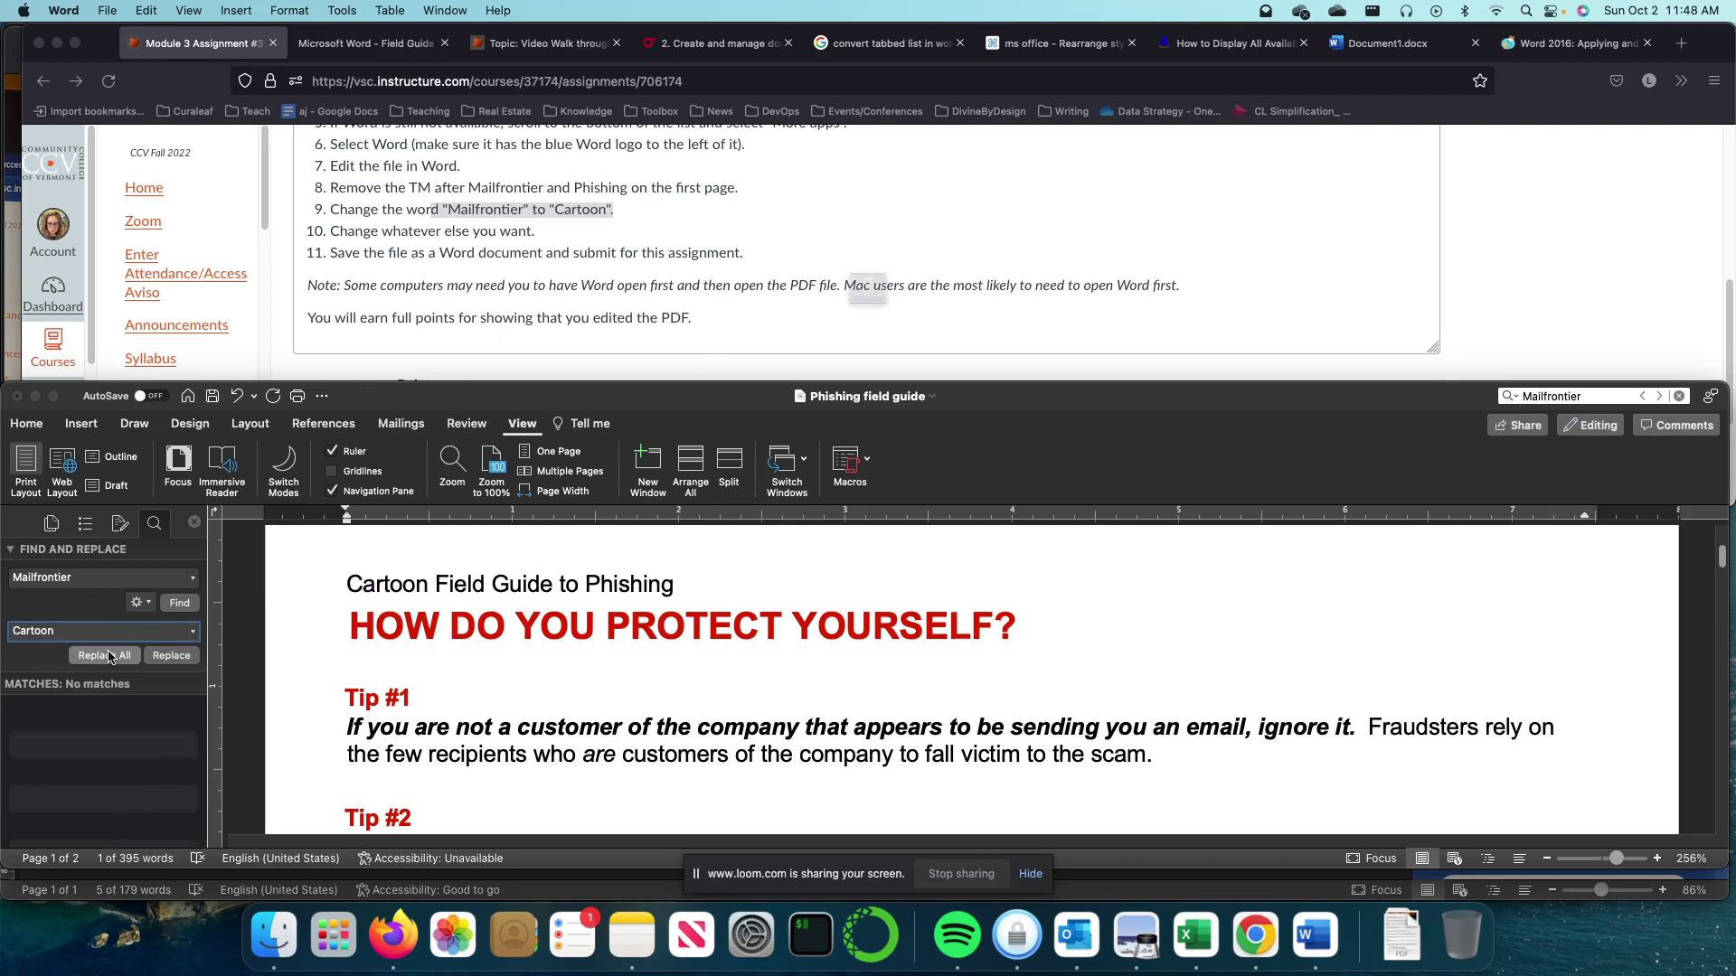
pyautogui.click(897, 353)
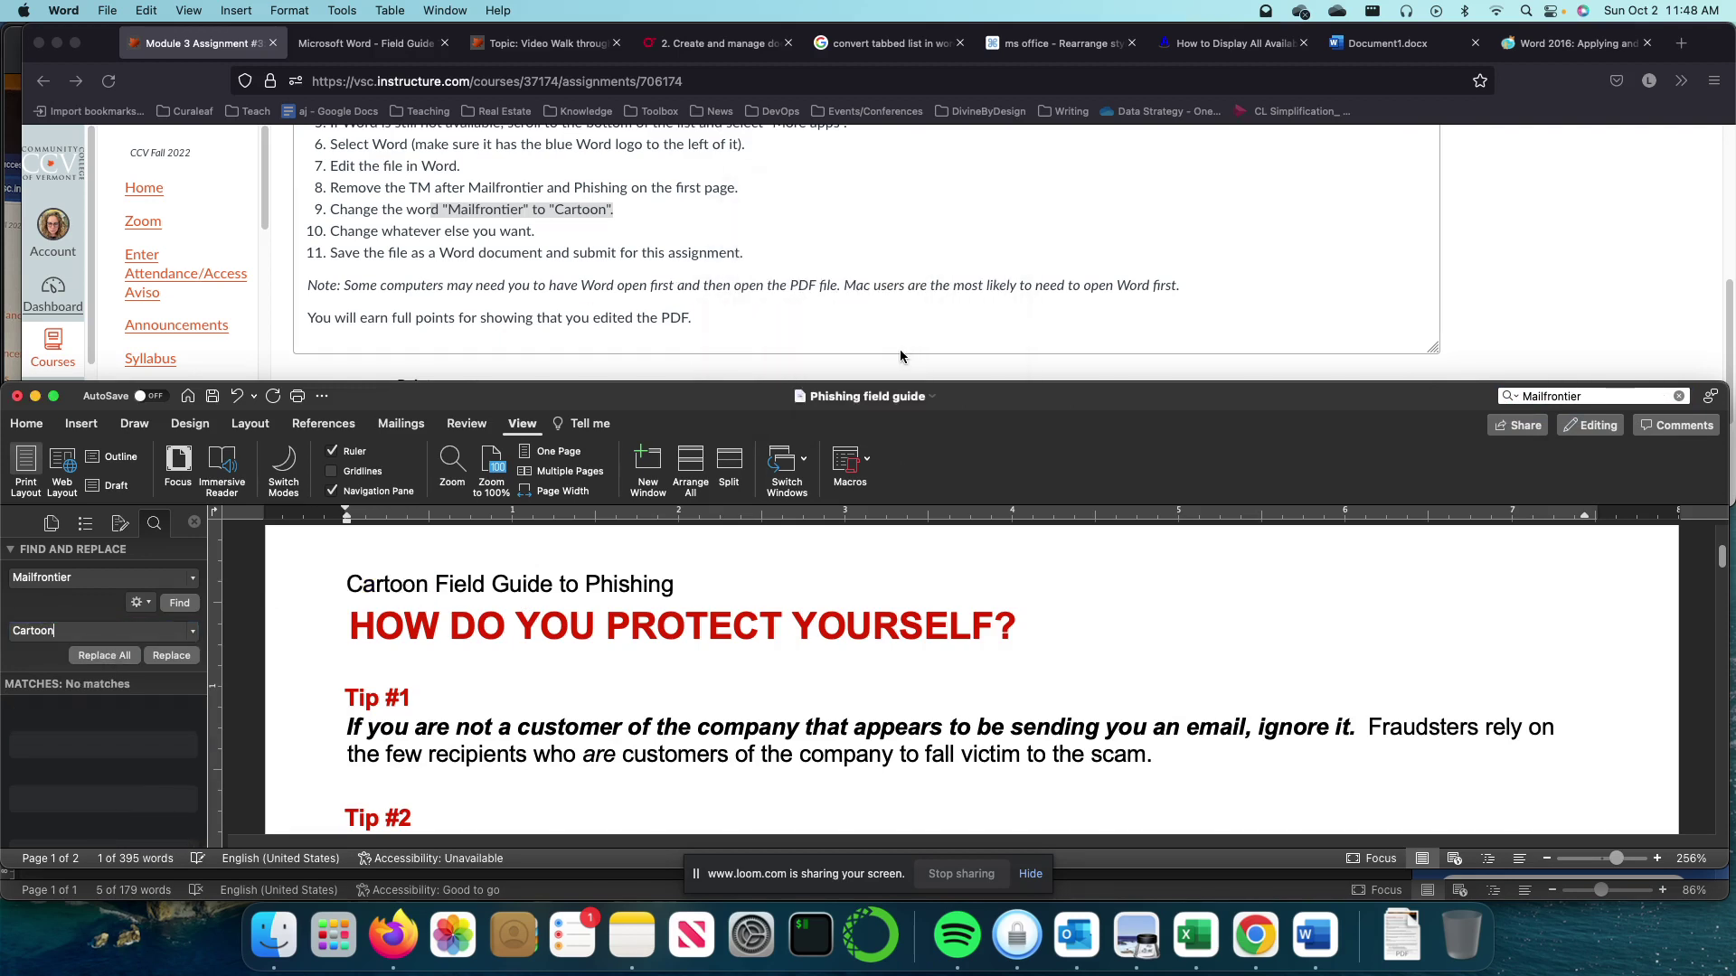
# - Move down through the guide from the Tip #1 line to the end of Tip #3
pyautogui.click(683, 689)
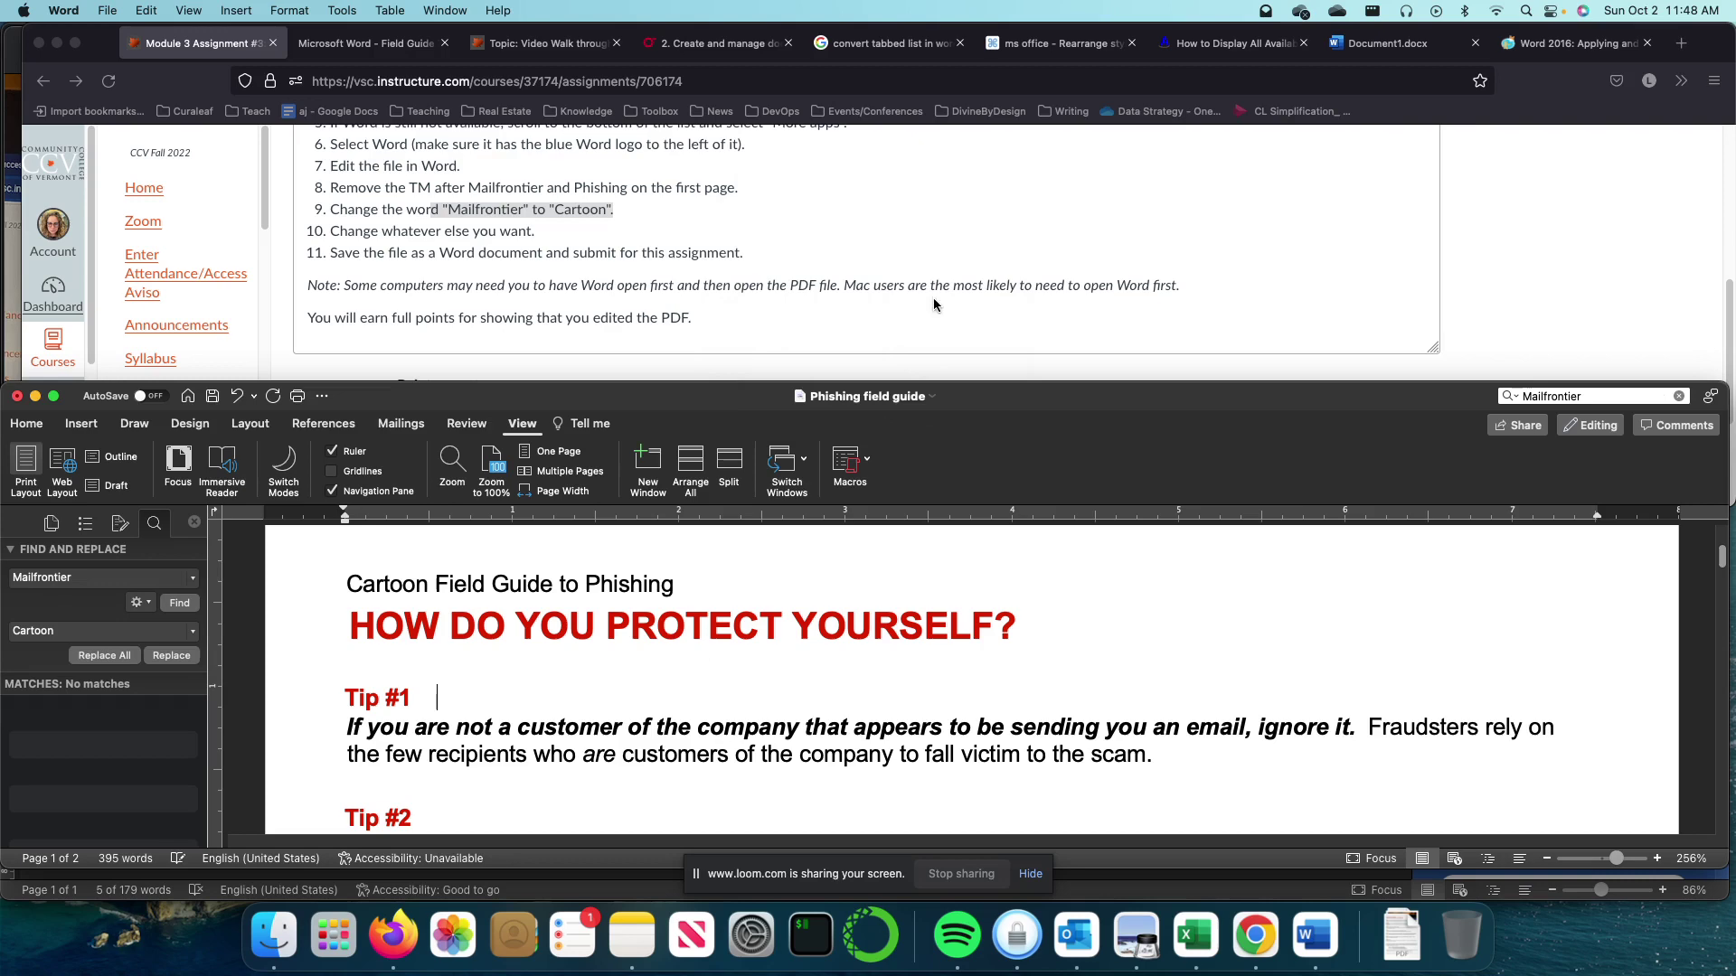
pyautogui.scroll(-4, 814, 687)
pyautogui.scroll(-2, 877, 687)
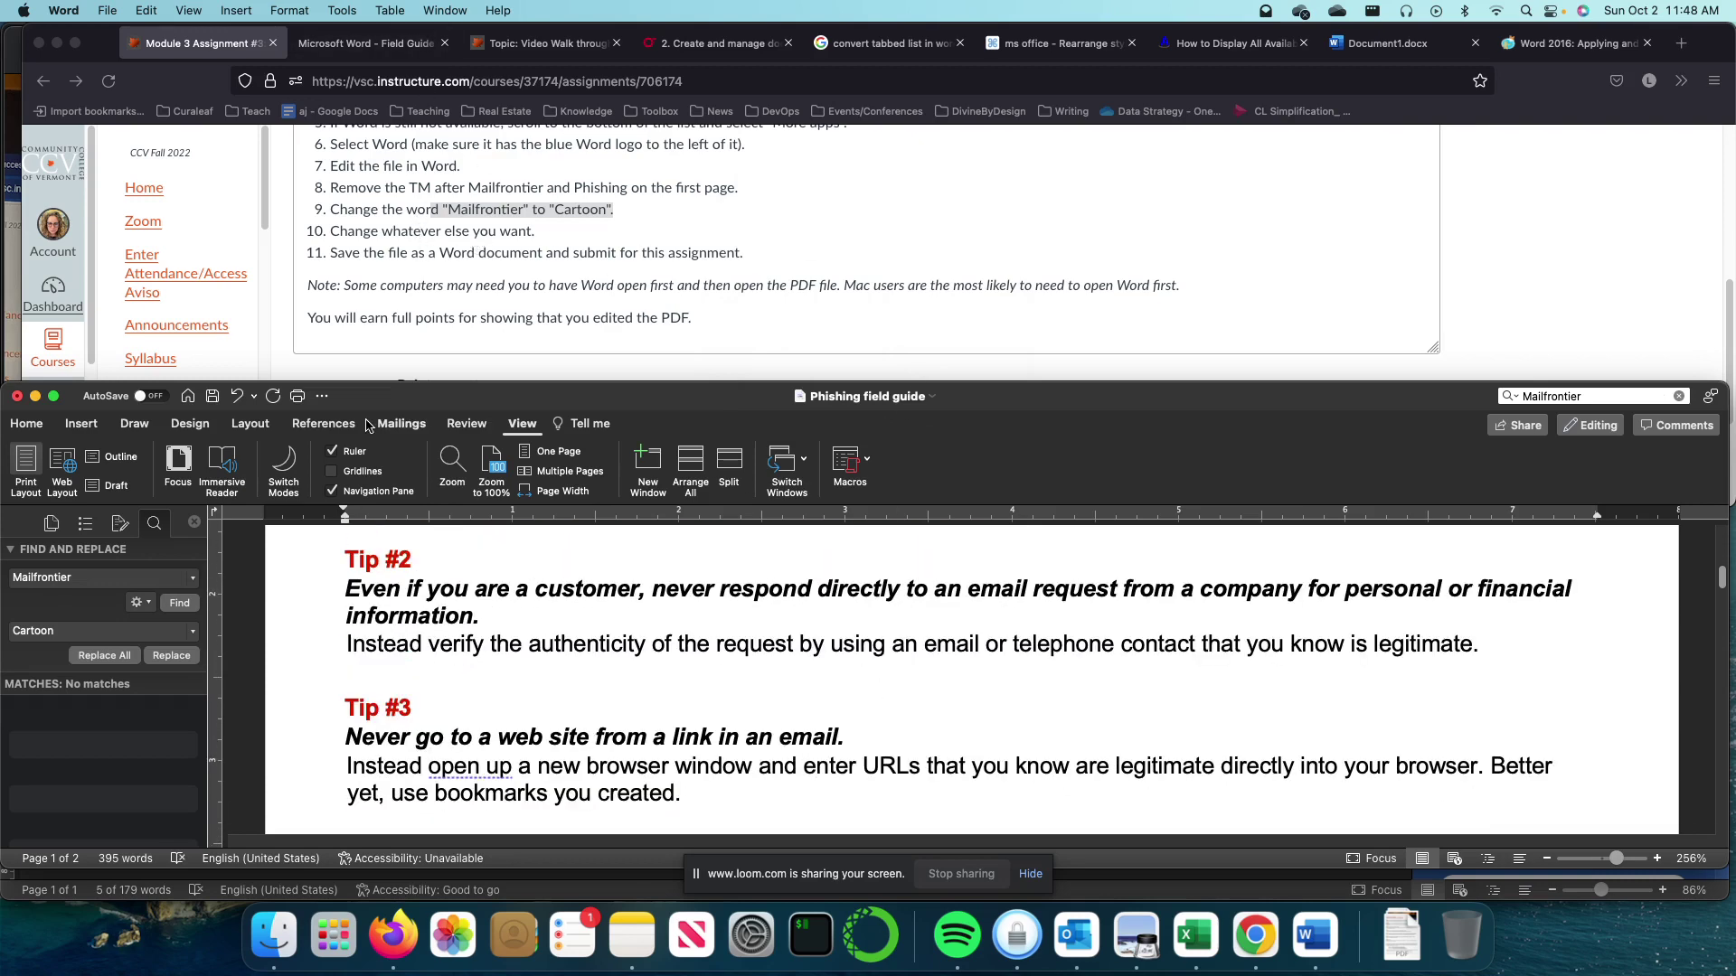
pyautogui.click(465, 701)
pyautogui.scroll(-1, 464, 696)
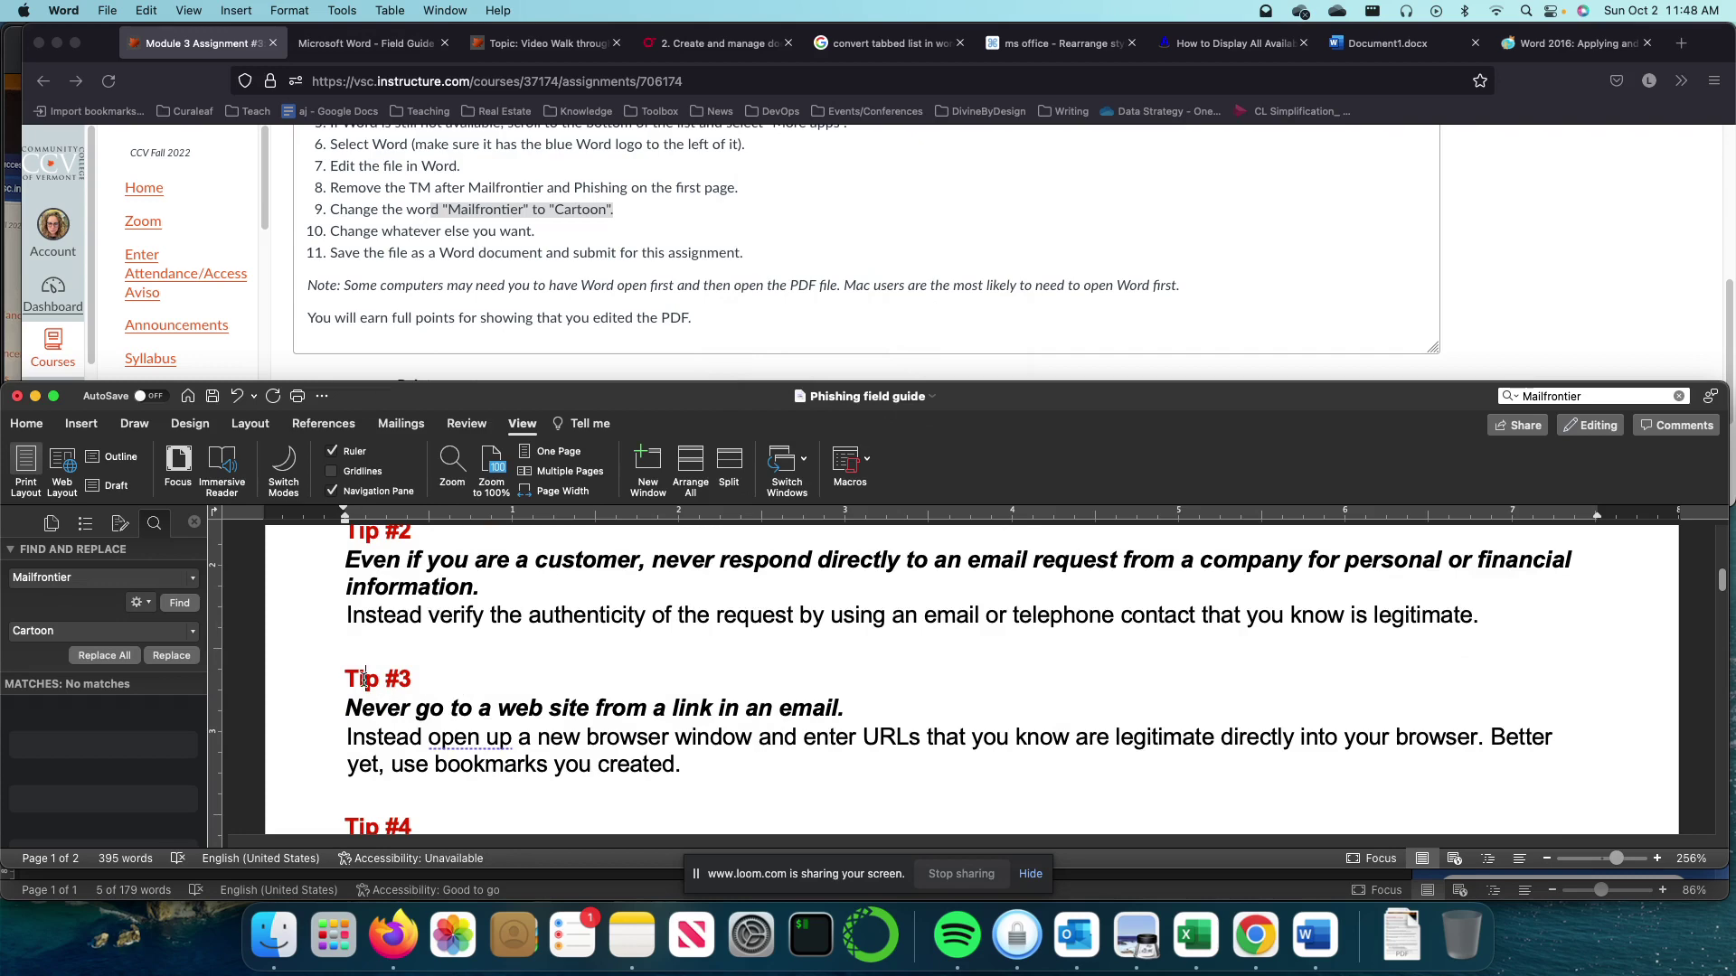
# - Set the Tip #3 heading's font colour to purple
pyautogui.scroll(1, 469, 613)
pyautogui.click(294, 711)
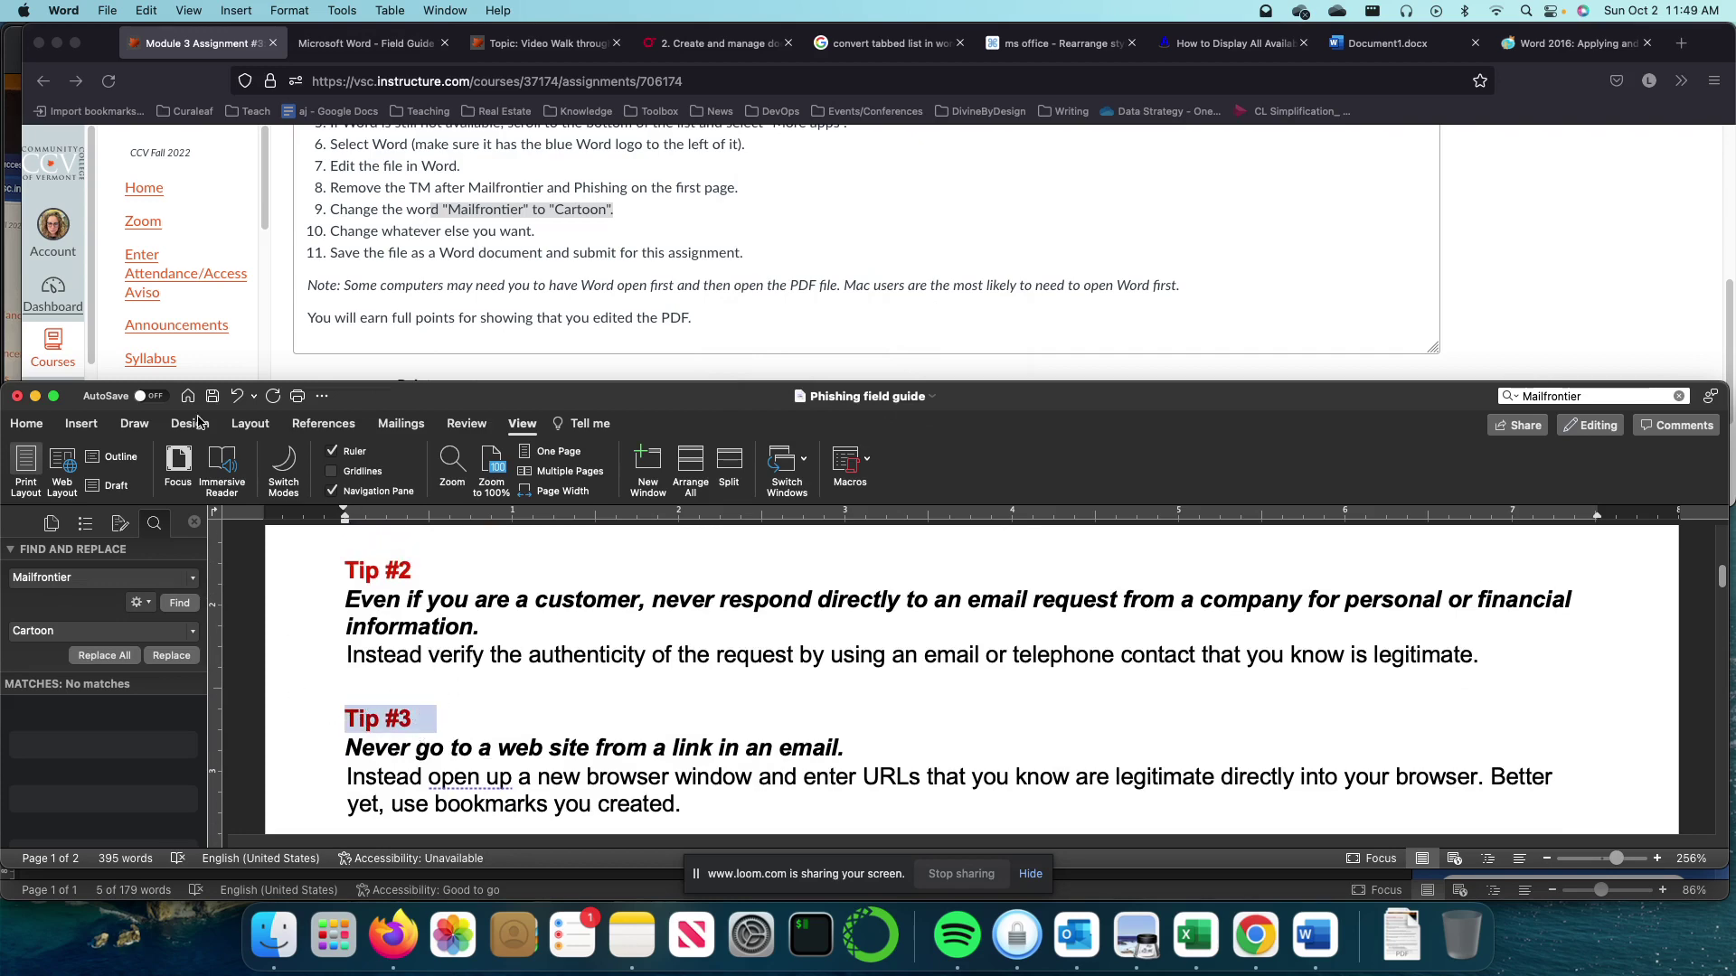
pyautogui.click(40, 423)
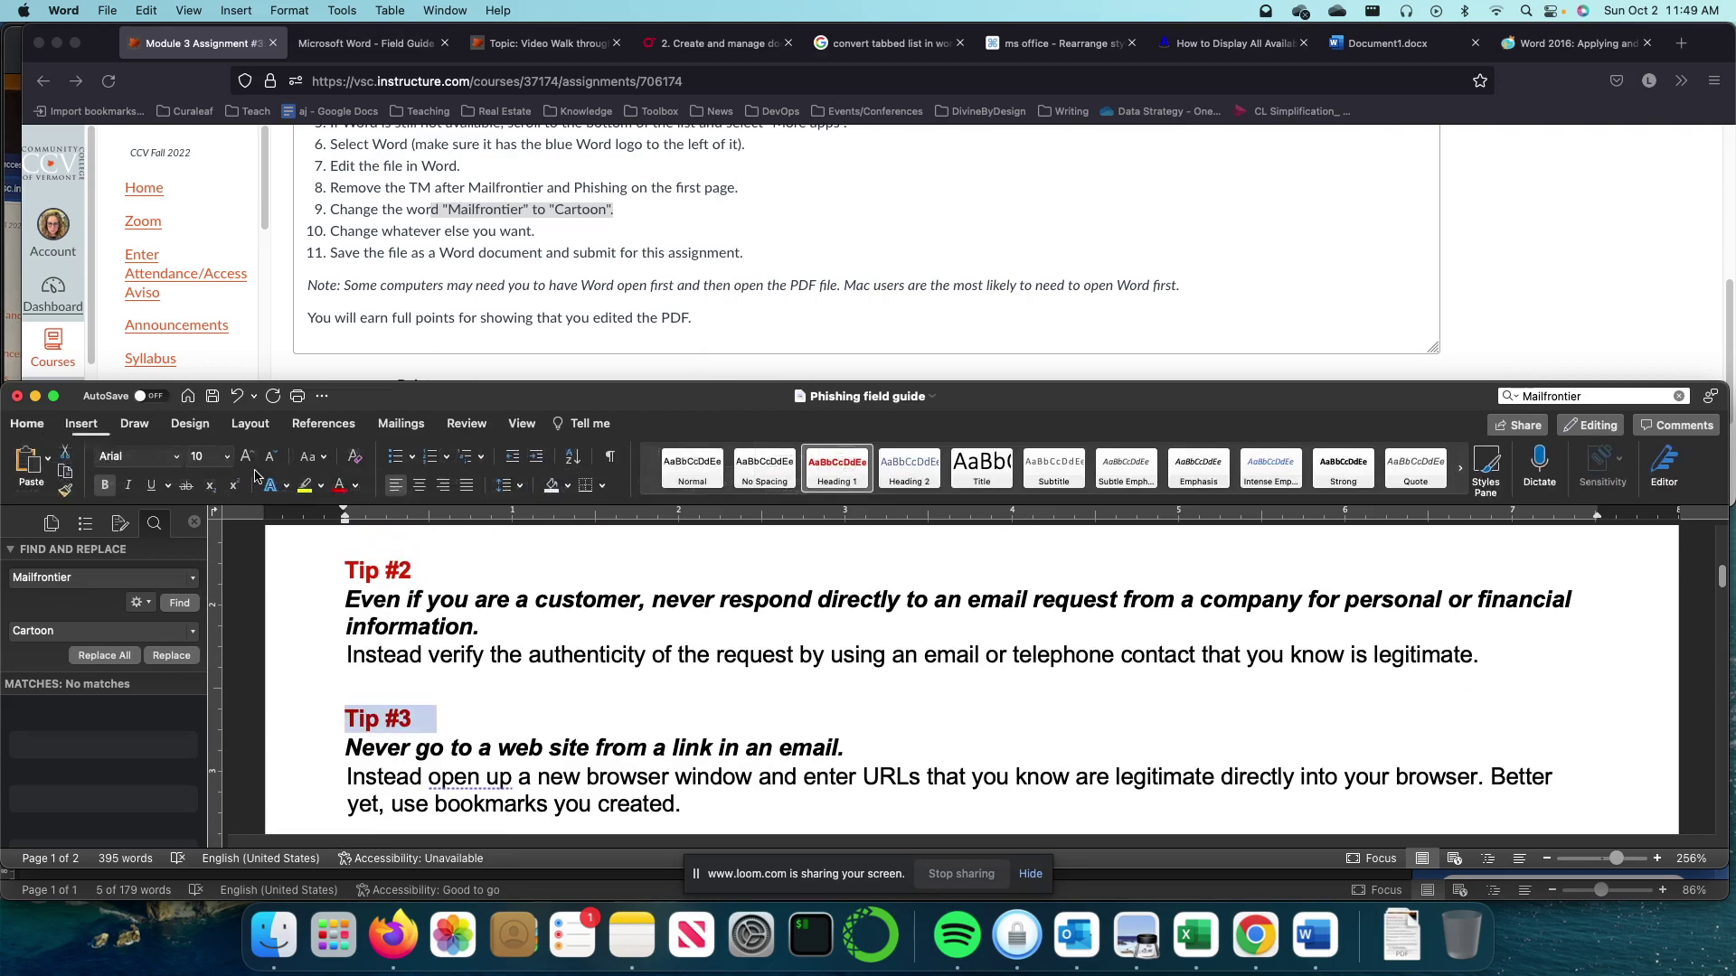
pyautogui.click(355, 485)
pyautogui.click(489, 690)
pyautogui.click(481, 728)
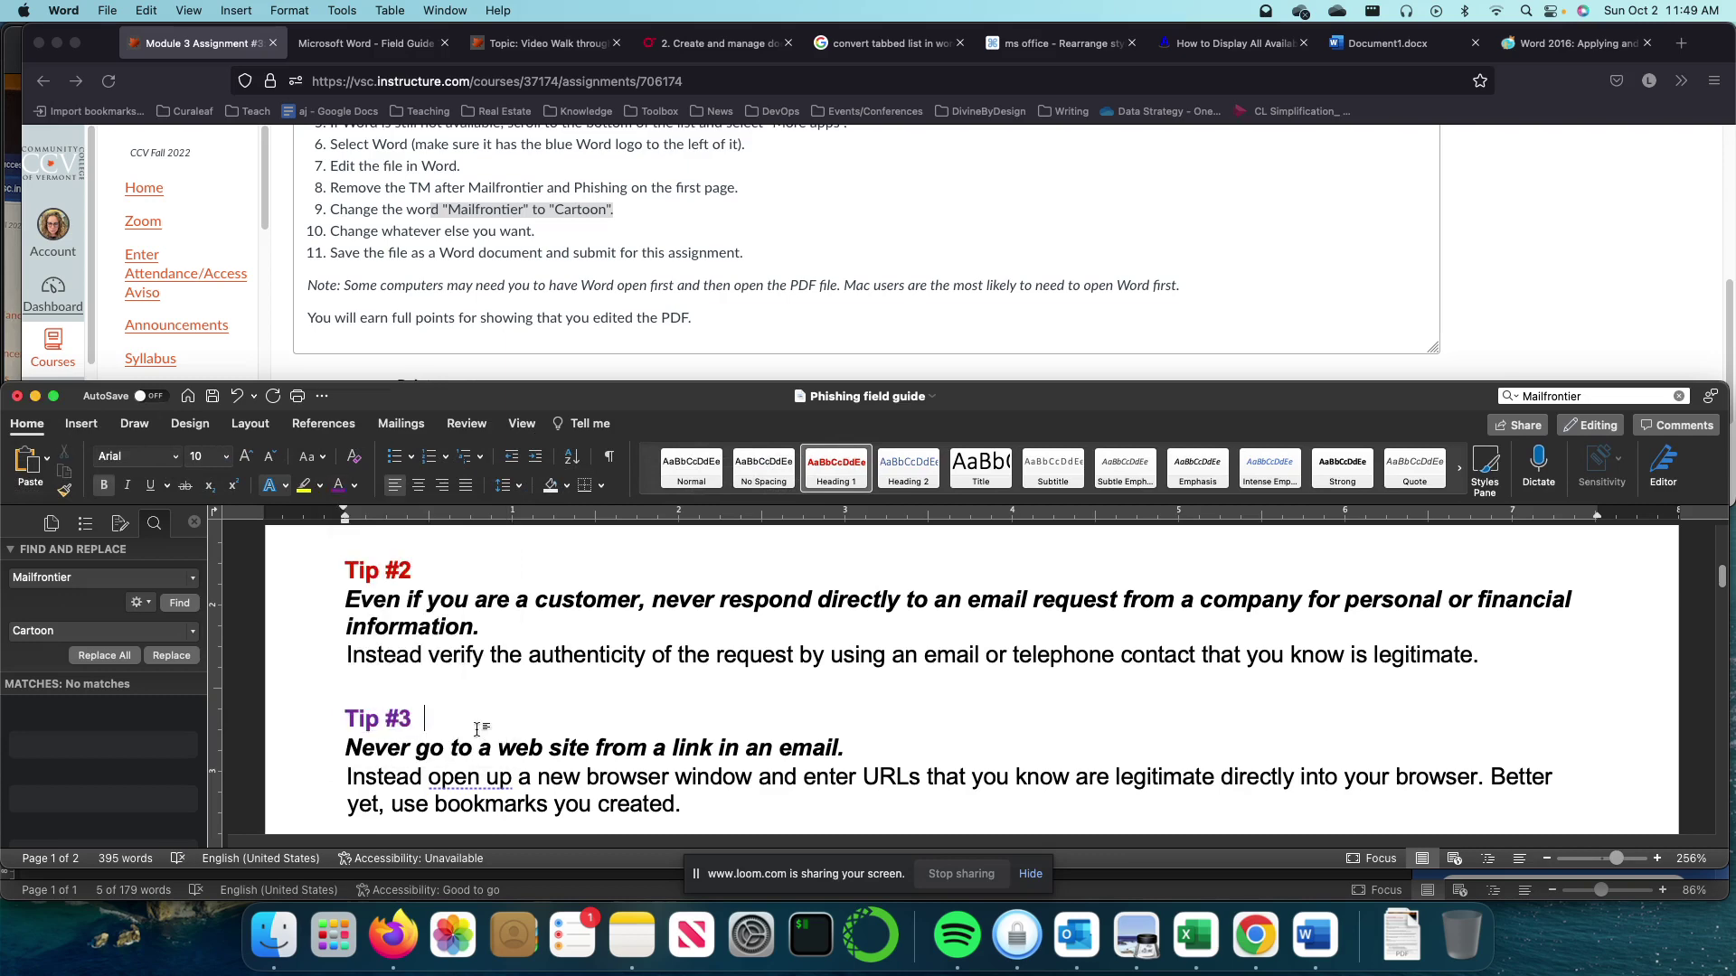
# - Apply the Heading 1 style to the Tip #2 heading
pyautogui.scroll(2, 479, 728)
pyautogui.click(327, 640)
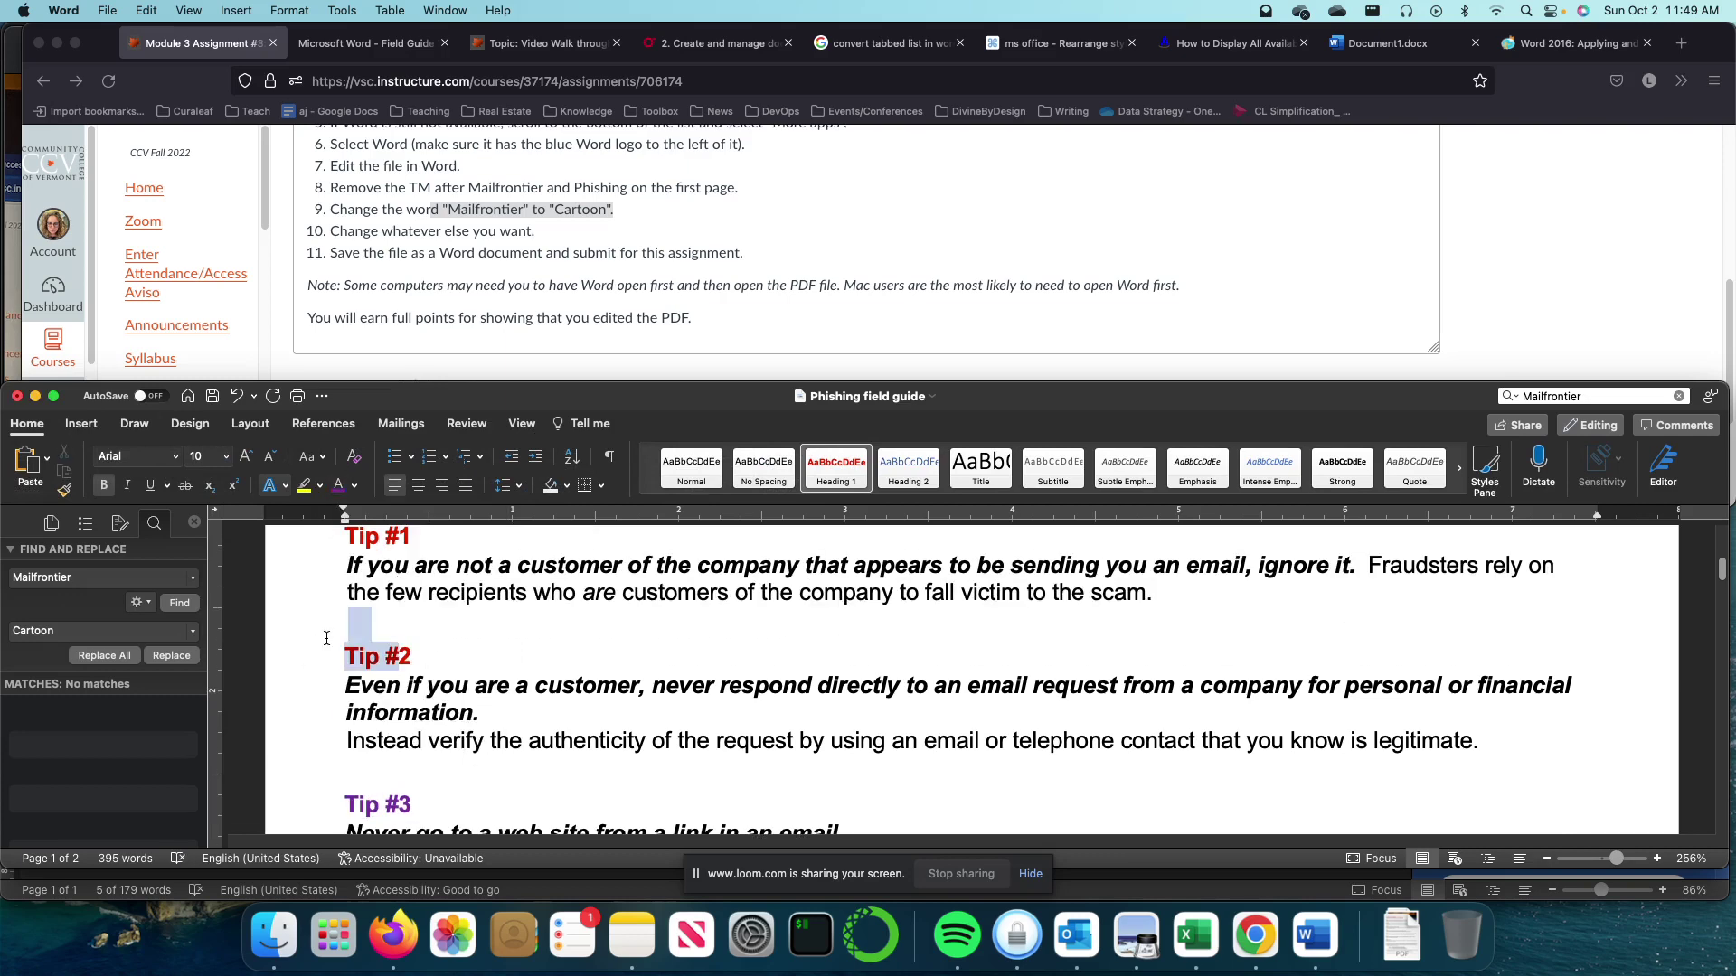
pyautogui.click(835, 468)
pyautogui.press('Right')
# - Select the whole Tip #3 heading and open the Styles pane to view its style
pyautogui.click(398, 808)
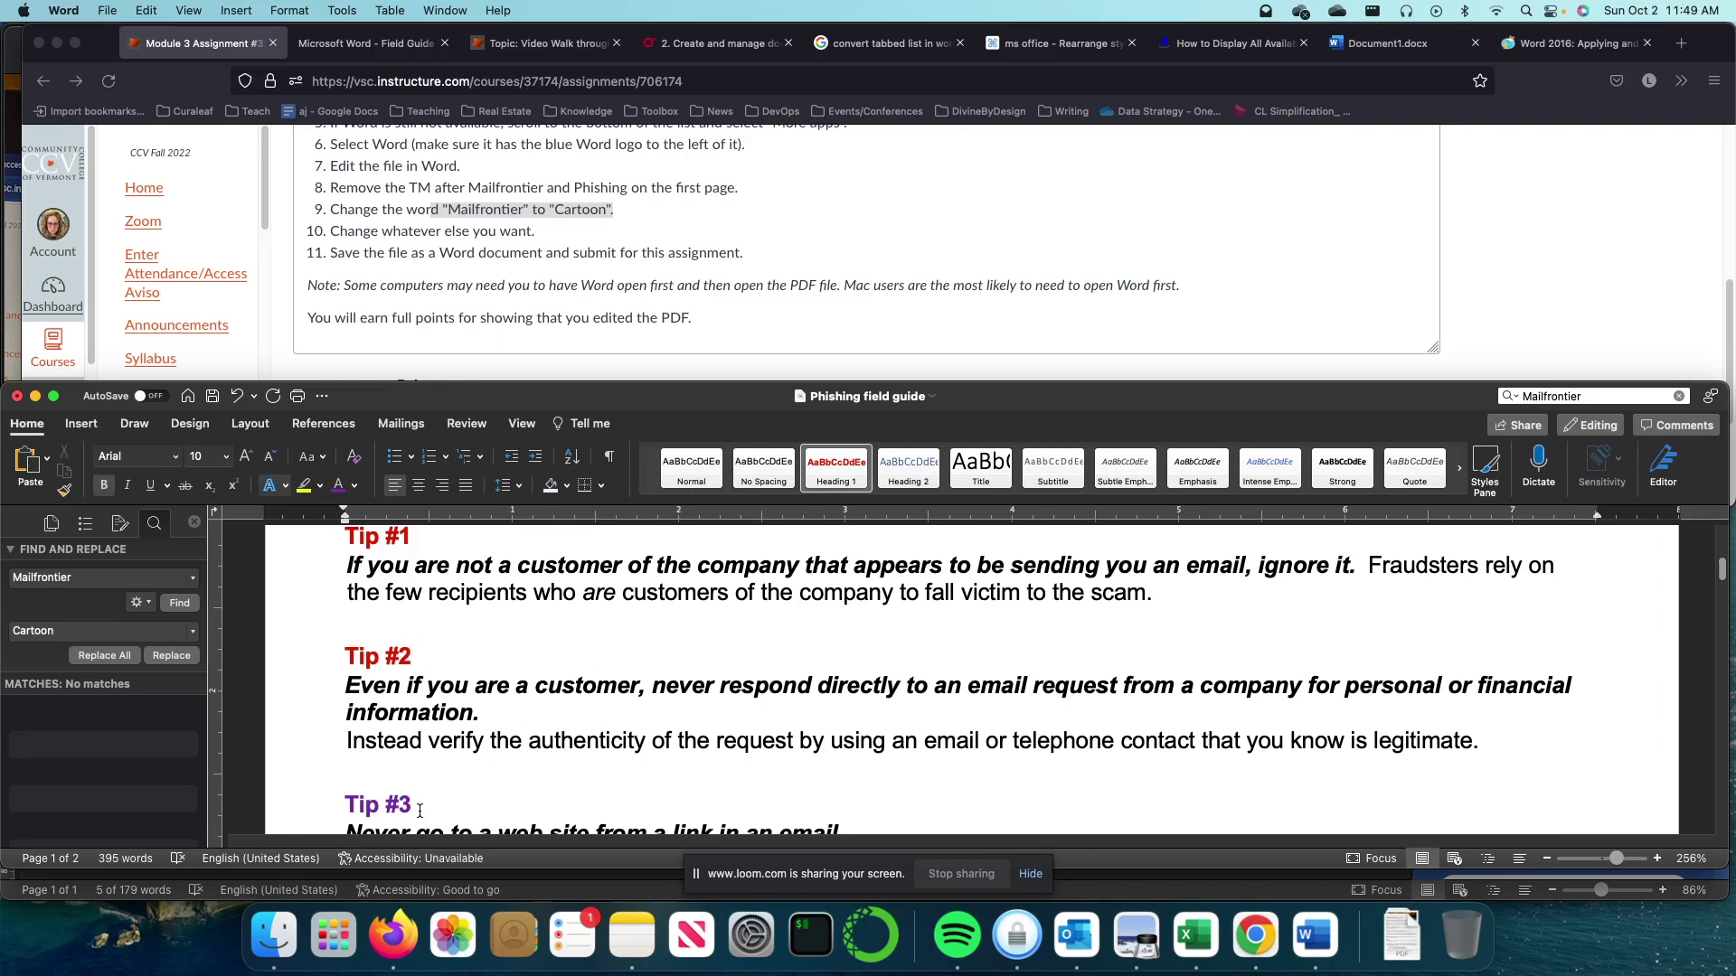
pyautogui.tripleClick(418, 807)
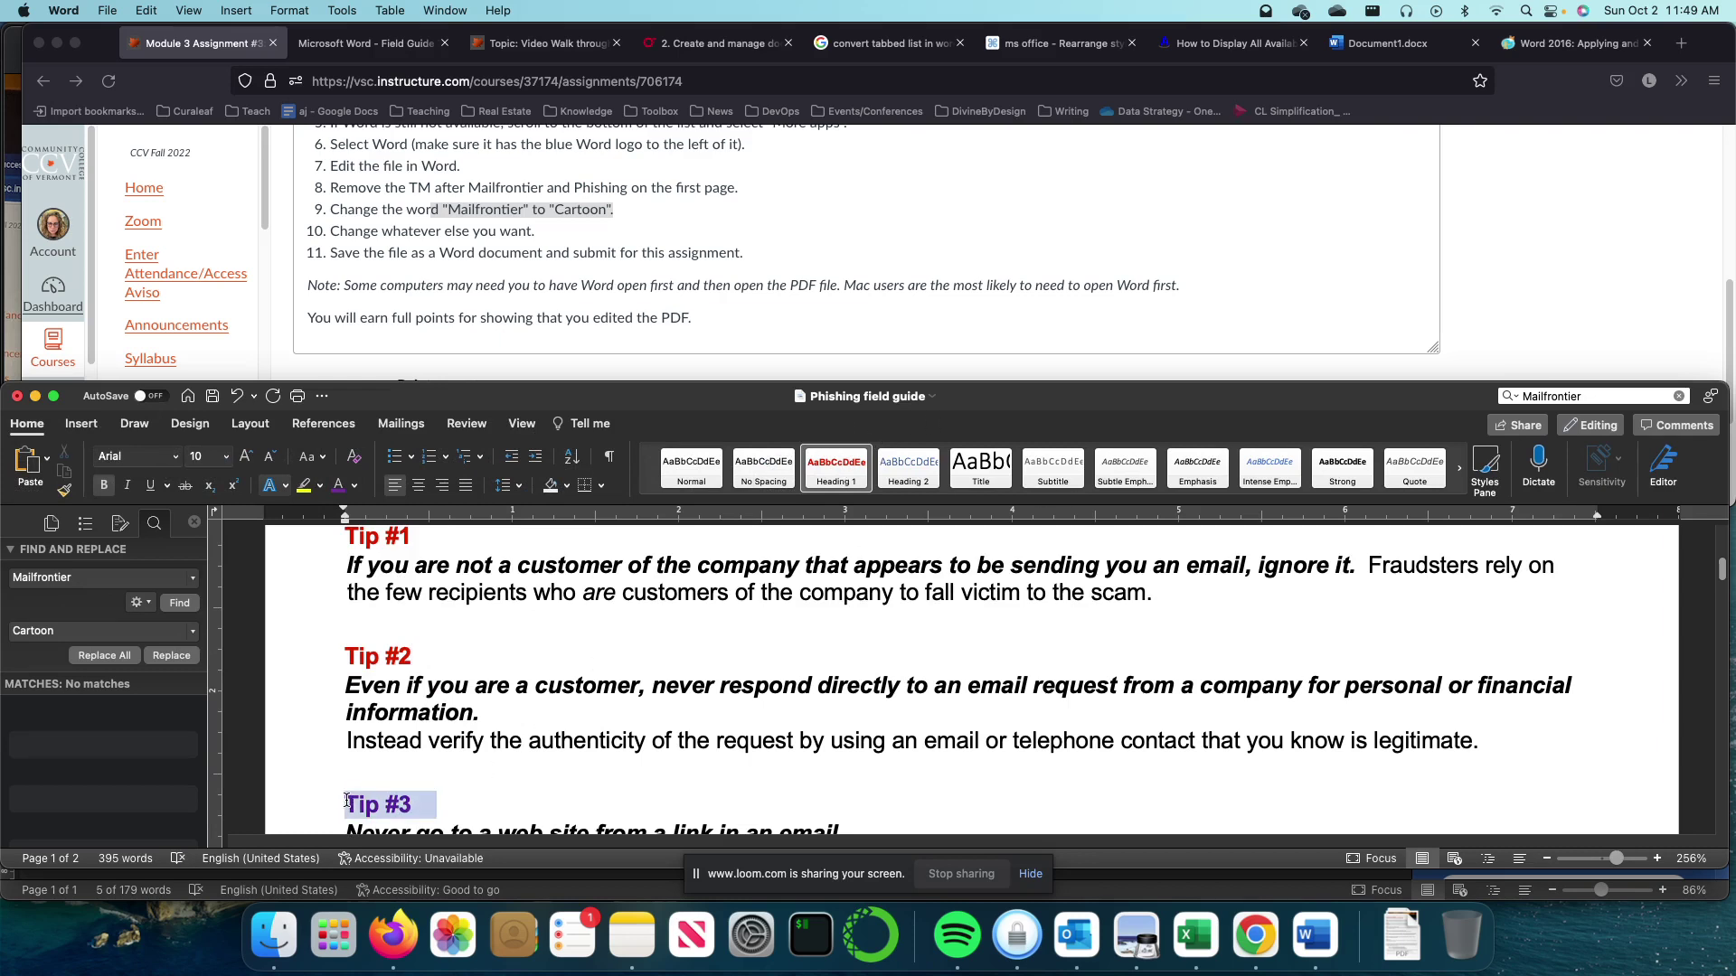
pyautogui.click(1458, 468)
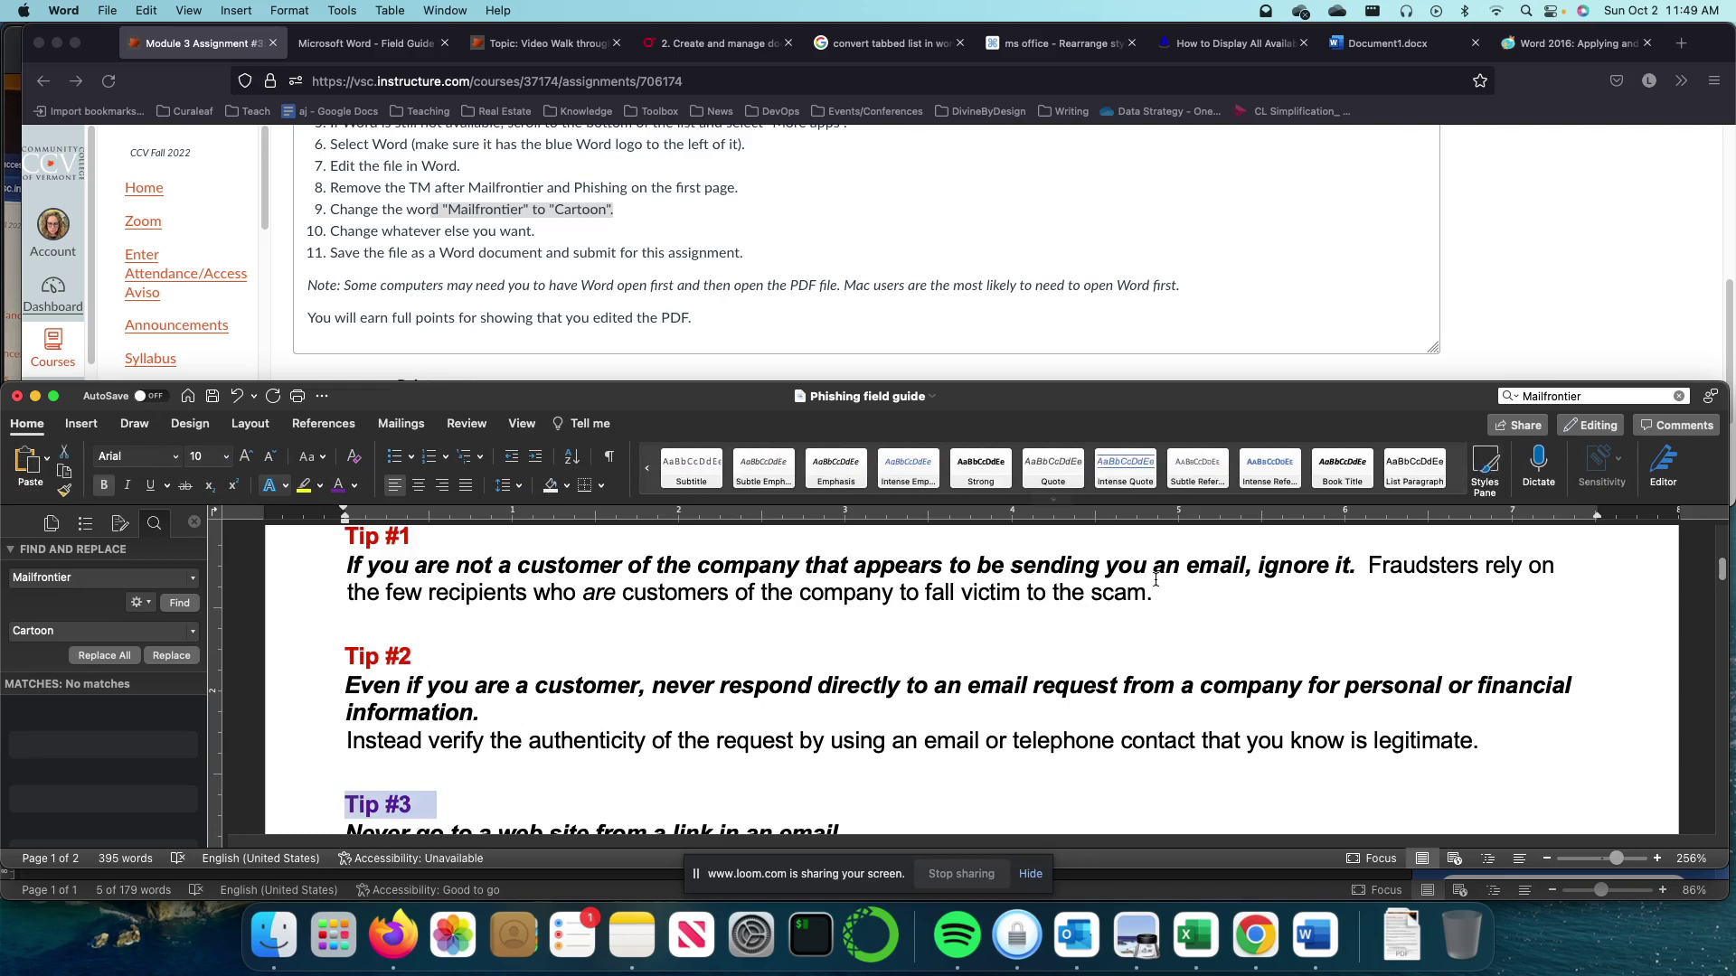
pyautogui.click(1053, 499)
pyautogui.click(1500, 456)
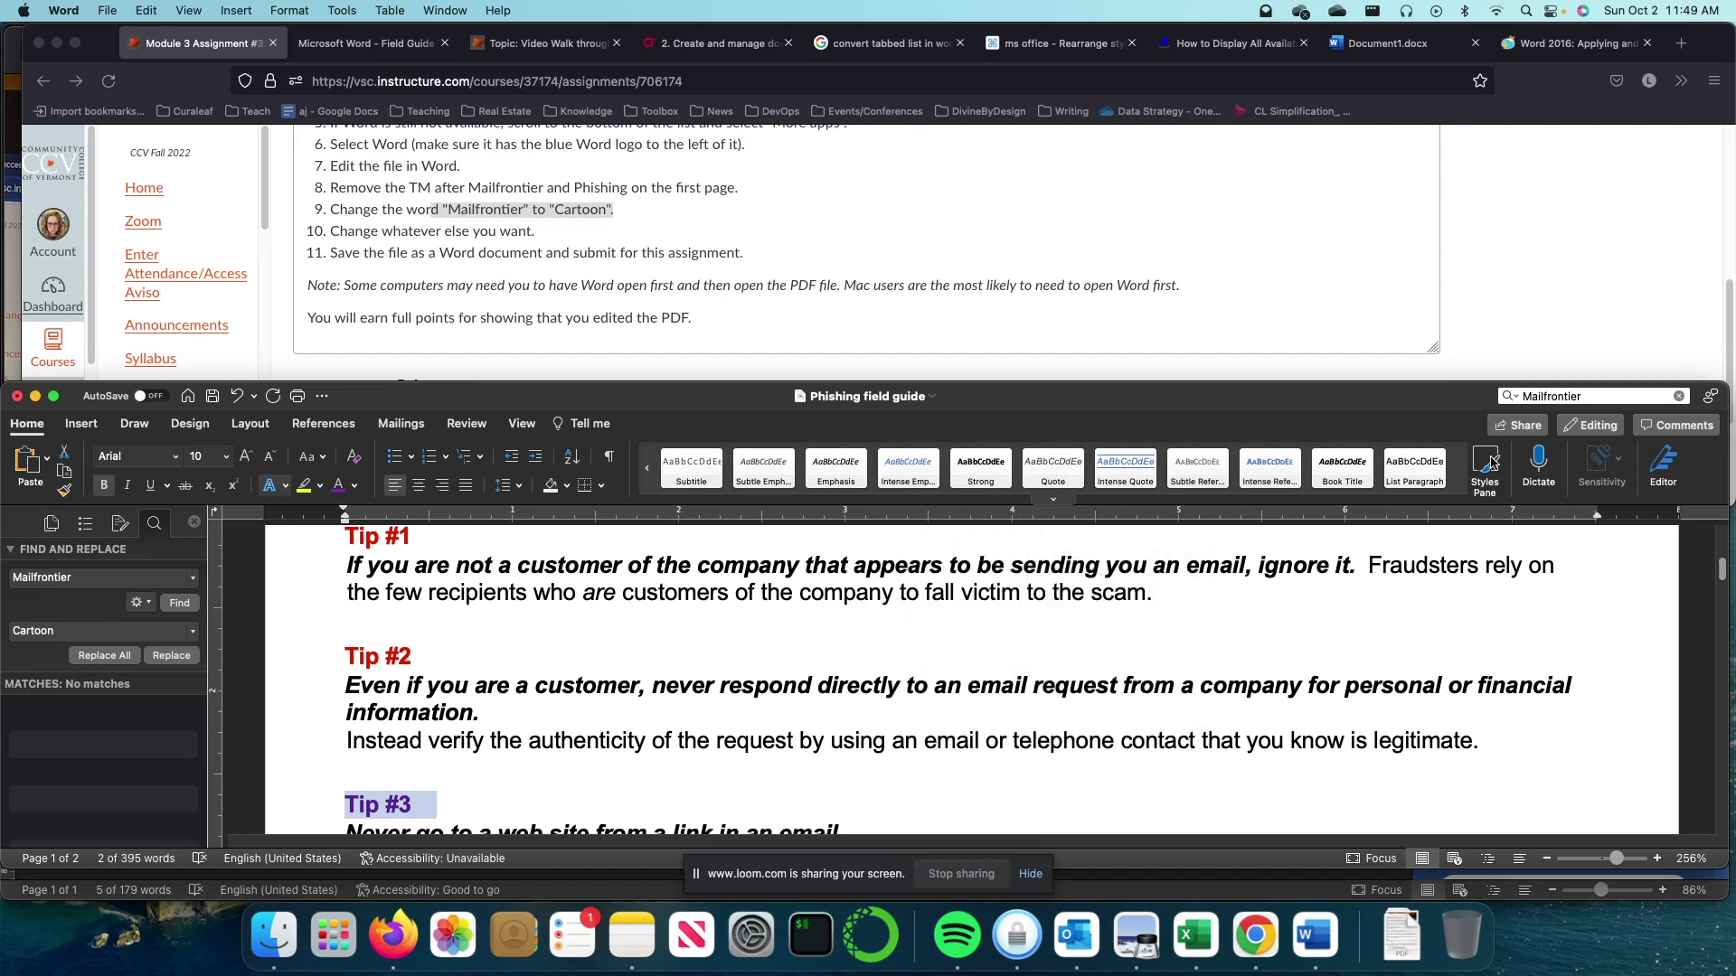
pyautogui.click(1501, 457)
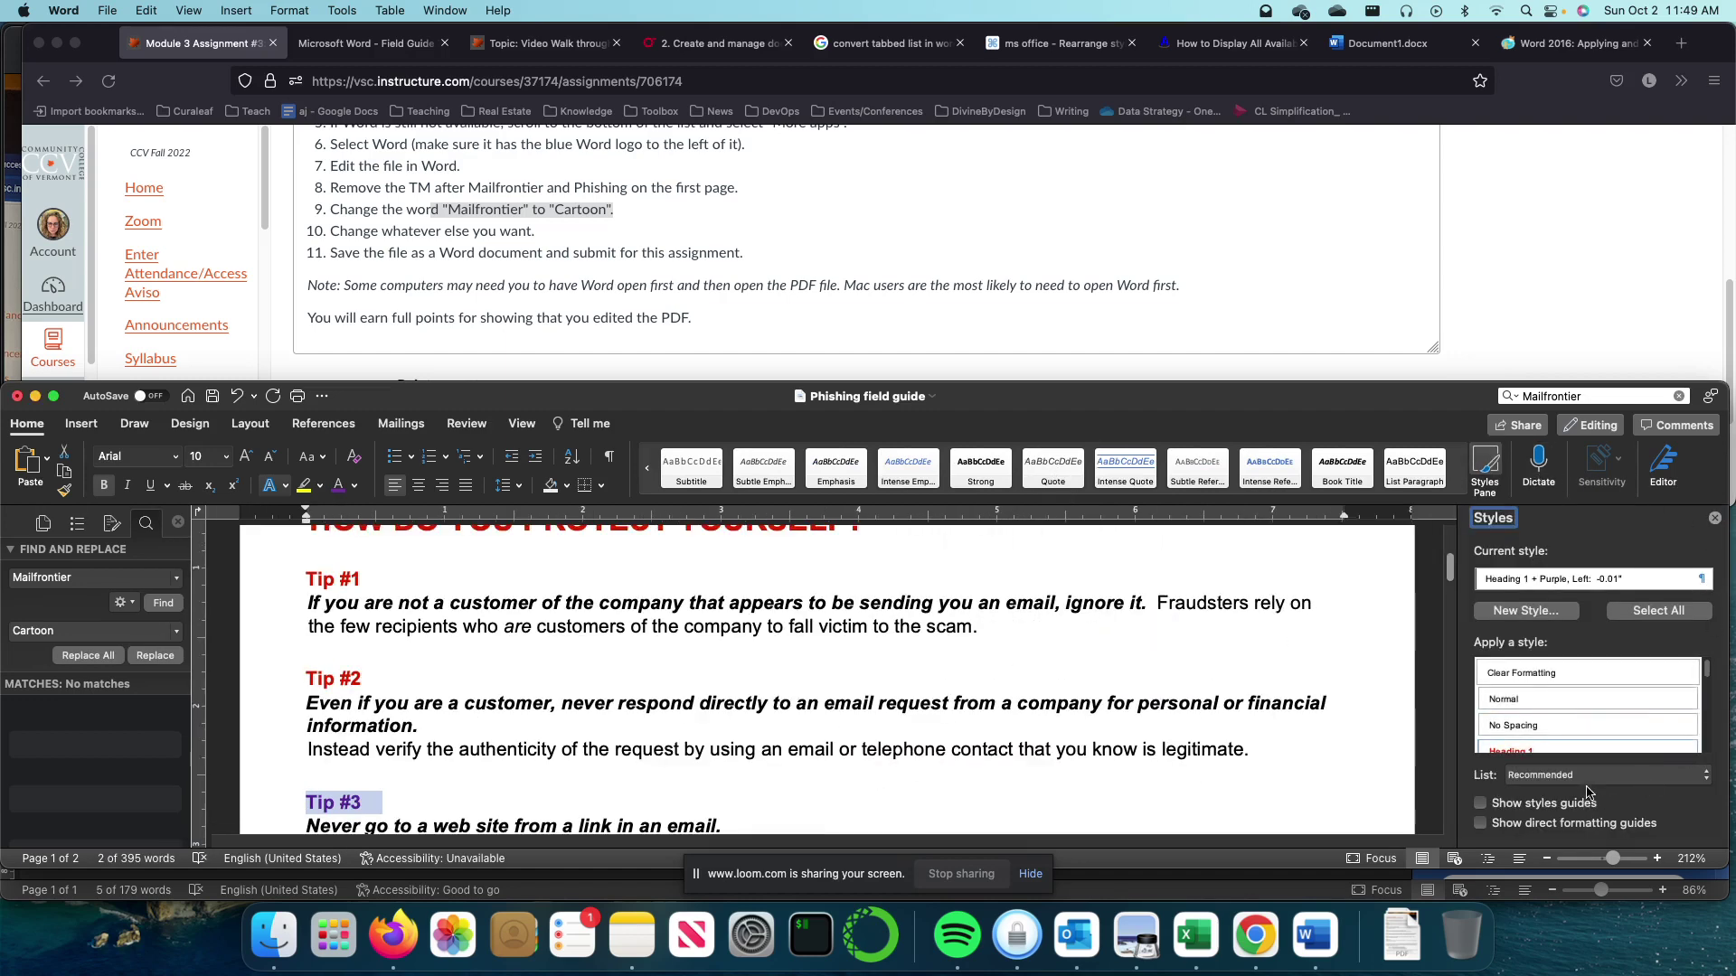
# - Give Tip #3 Heading 1 in purple, then update Heading 1 to match it
pyautogui.scroll(-1, 1609, 718)
pyautogui.click(1605, 726)
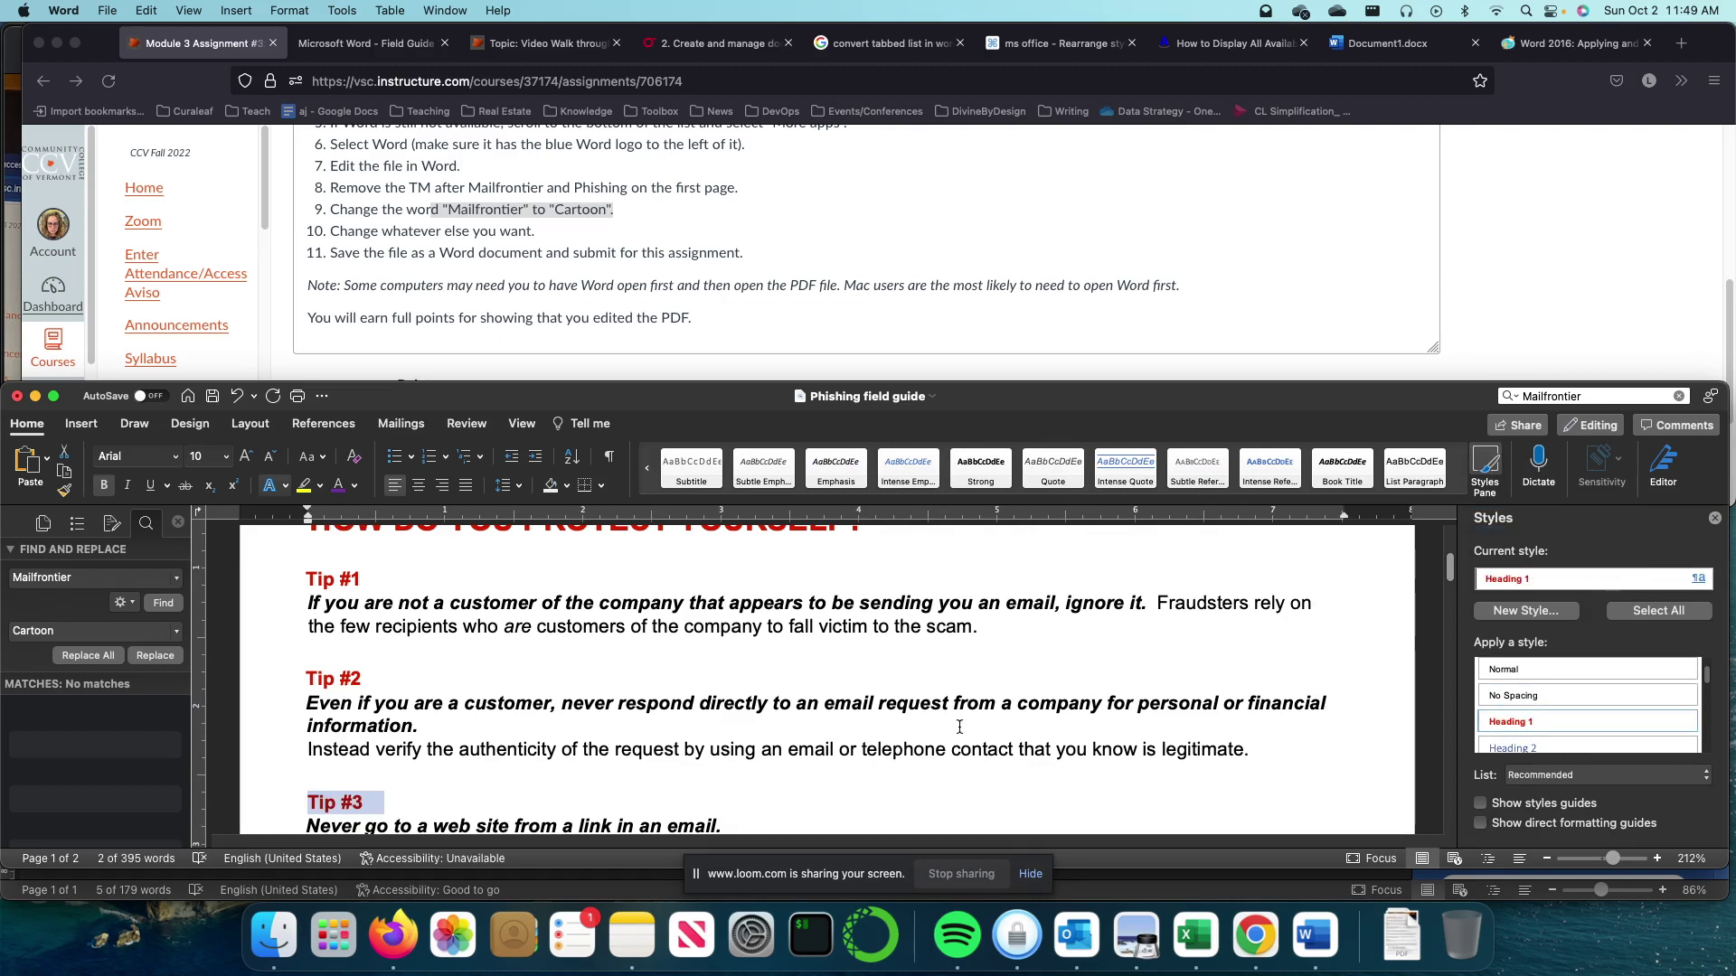
pyautogui.click(339, 485)
pyautogui.click(1695, 722)
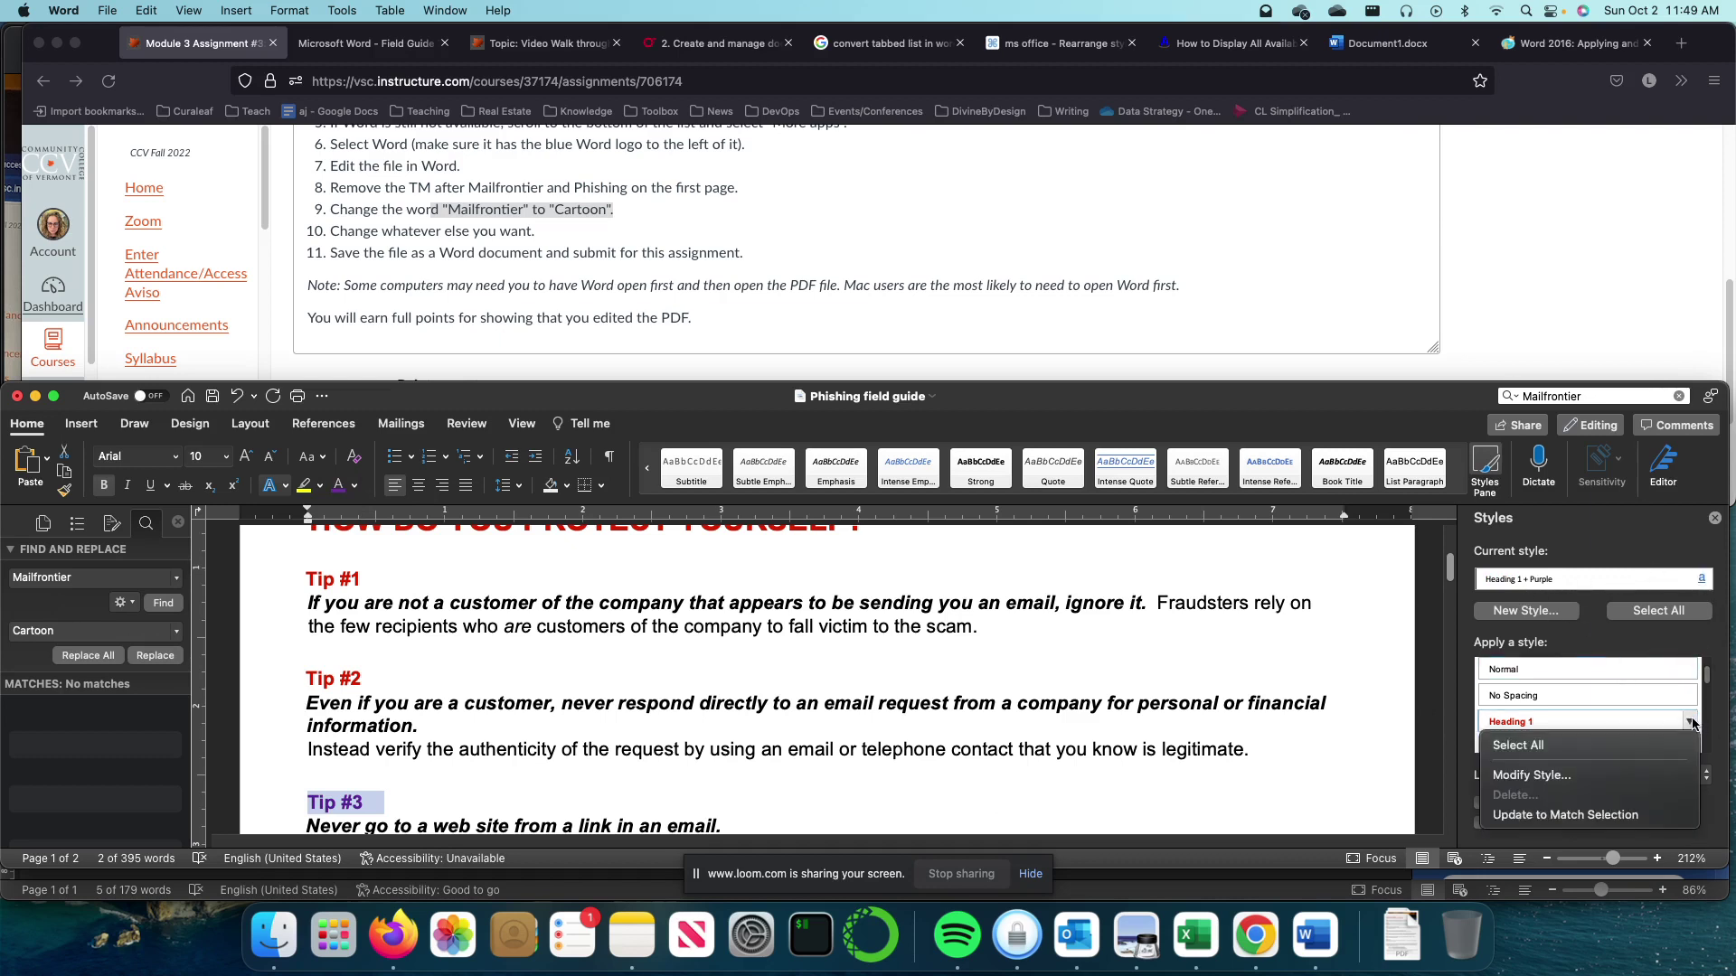
pyautogui.click(1526, 816)
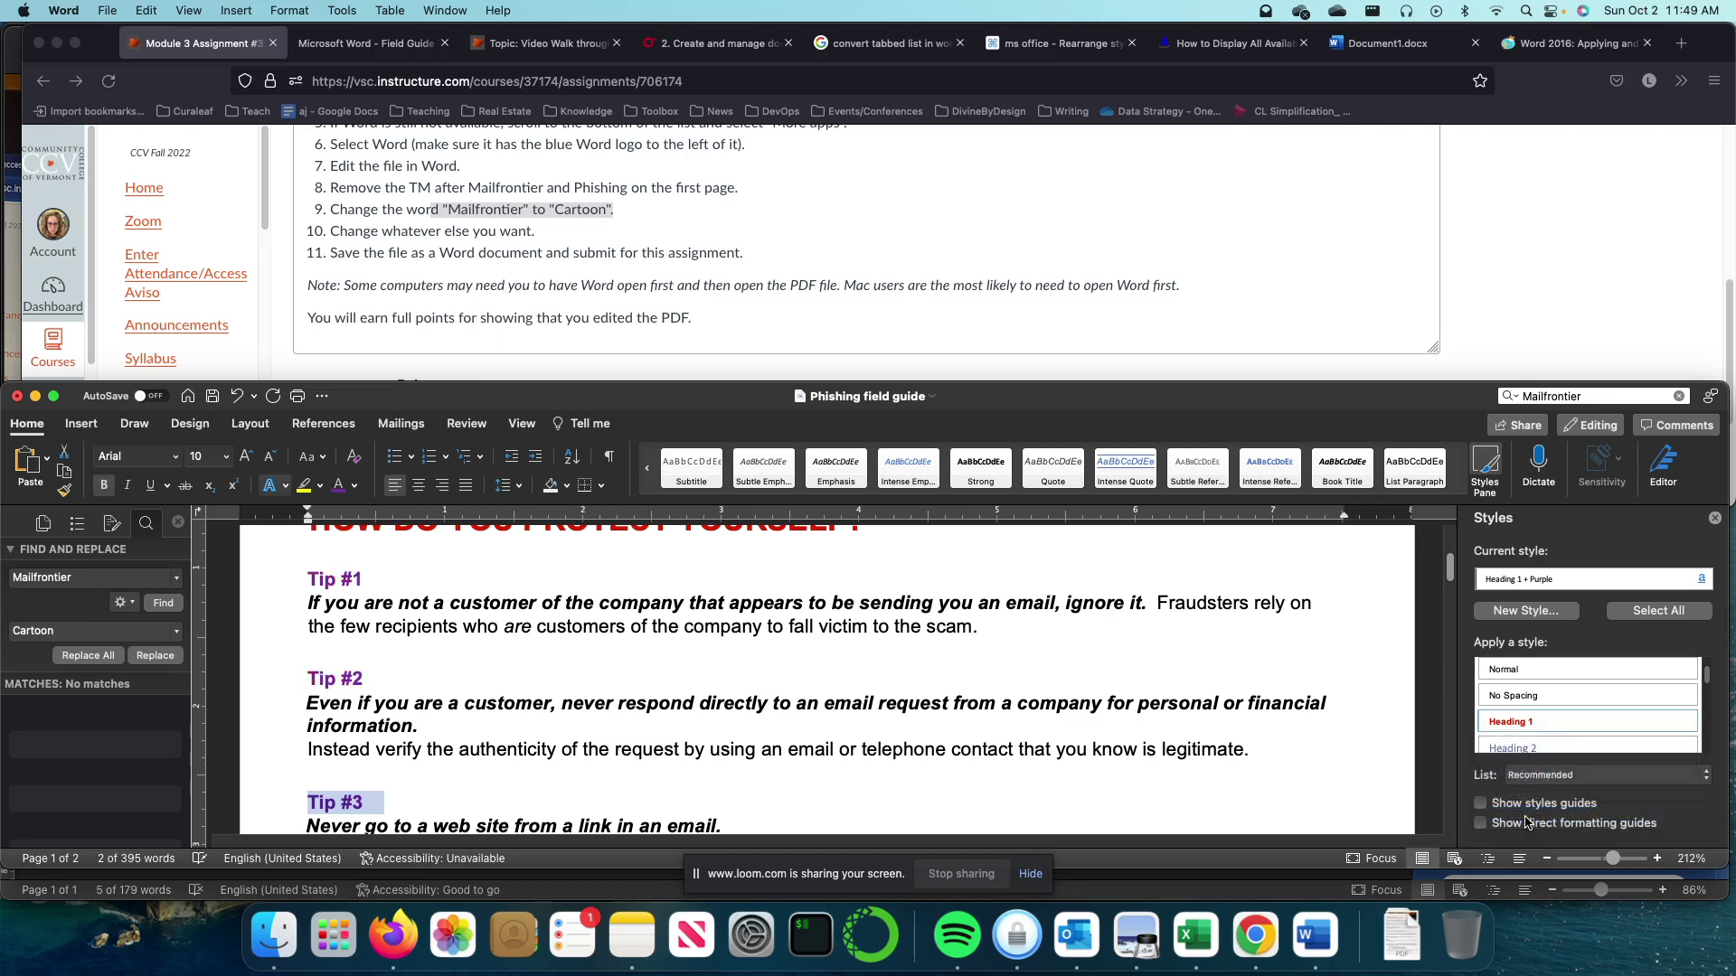
# - Check that the Tip #3 and Tip #4 headings now appear purple
pyautogui.click(342, 581)
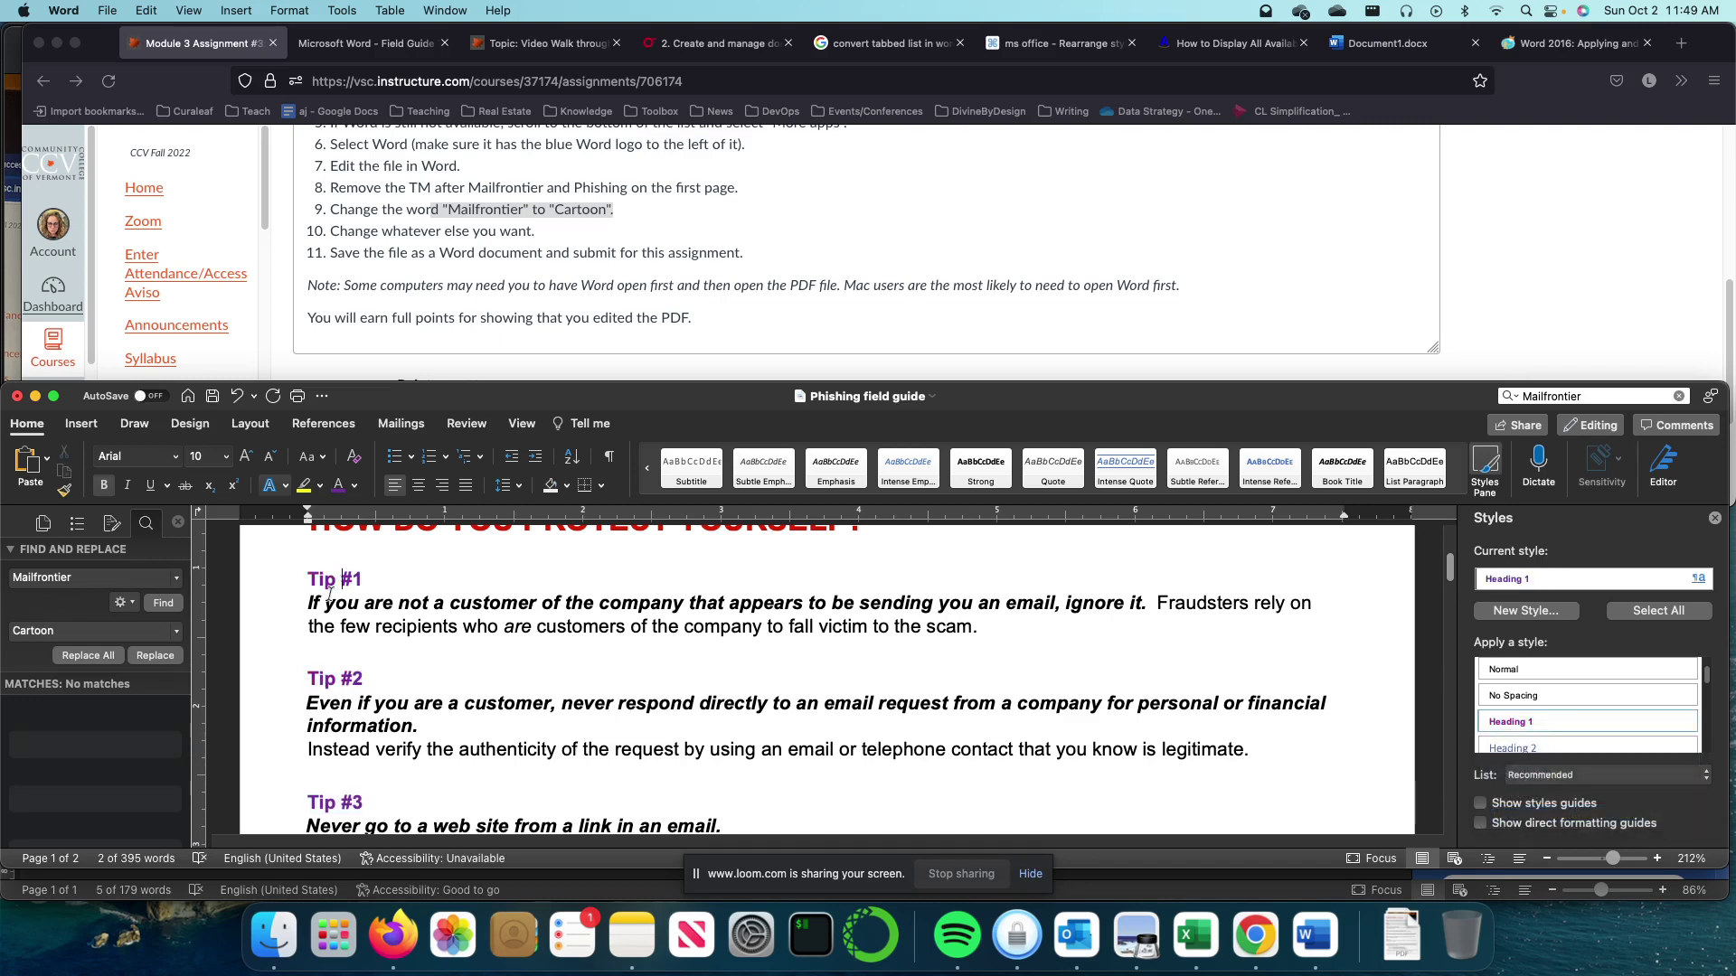
pyautogui.scroll(-1, 326, 683)
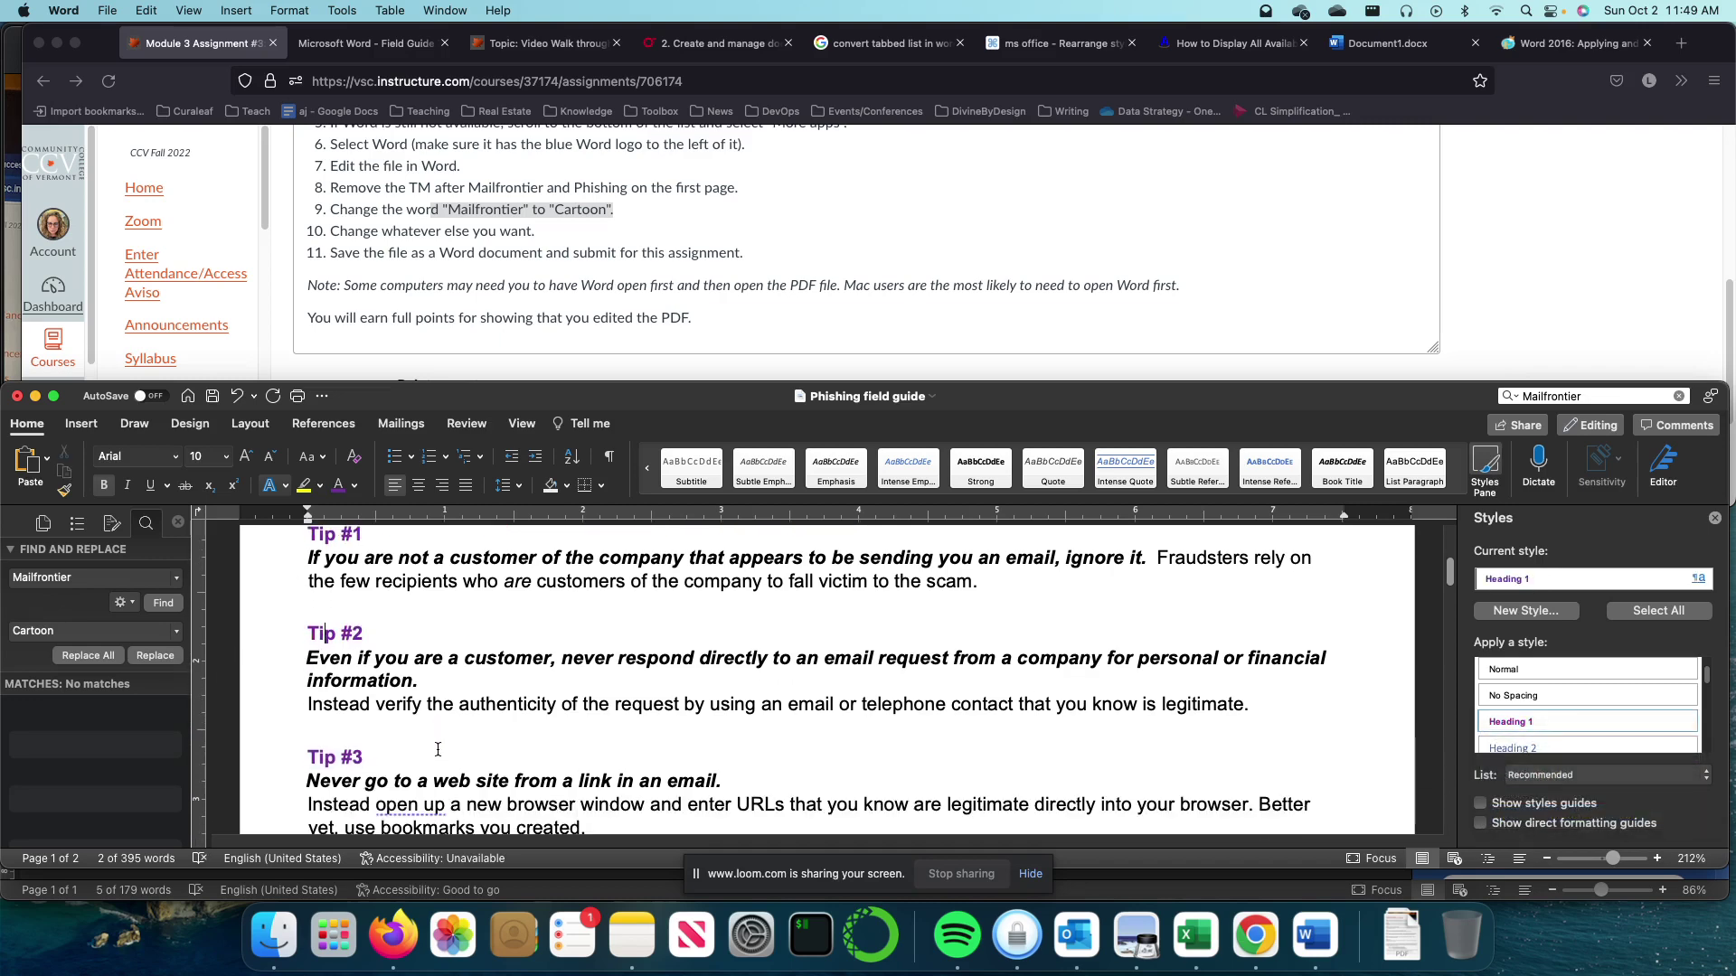
pyautogui.moveTo(308, 758); pyautogui.dragTo(353, 758)
pyautogui.click(380, 757)
pyautogui.click(297, 759)
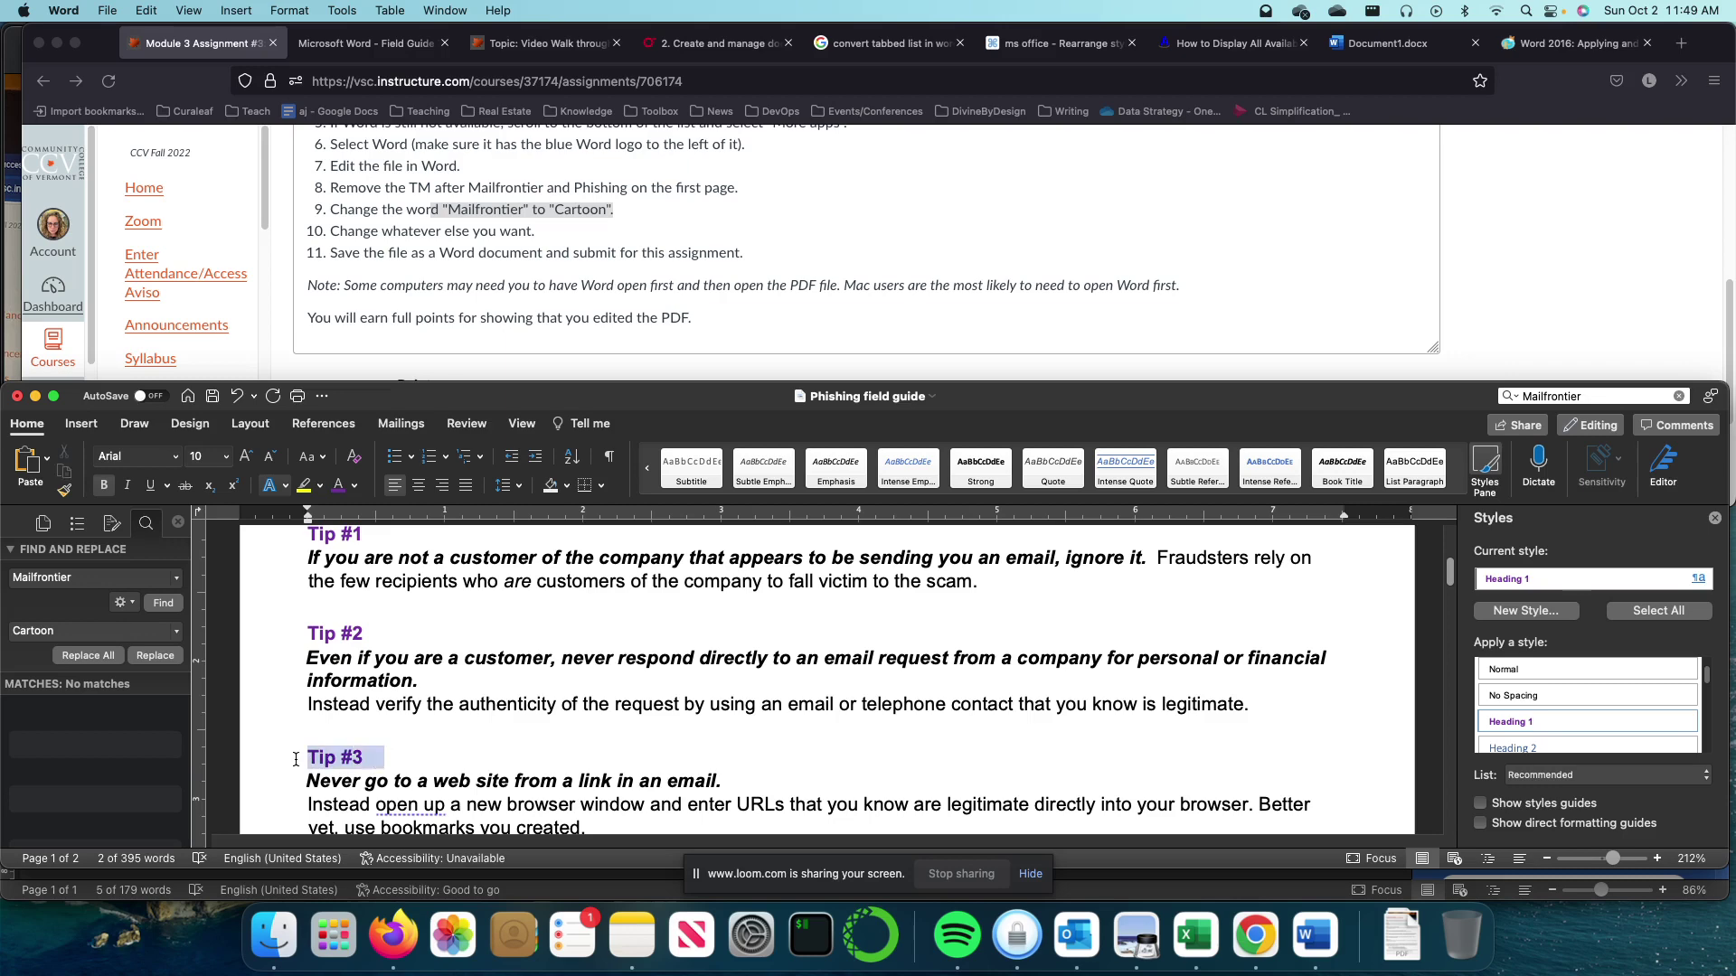
pyautogui.scroll(-4, 511, 738)
pyautogui.scroll(-4, 512, 738)
pyautogui.click(388, 711)
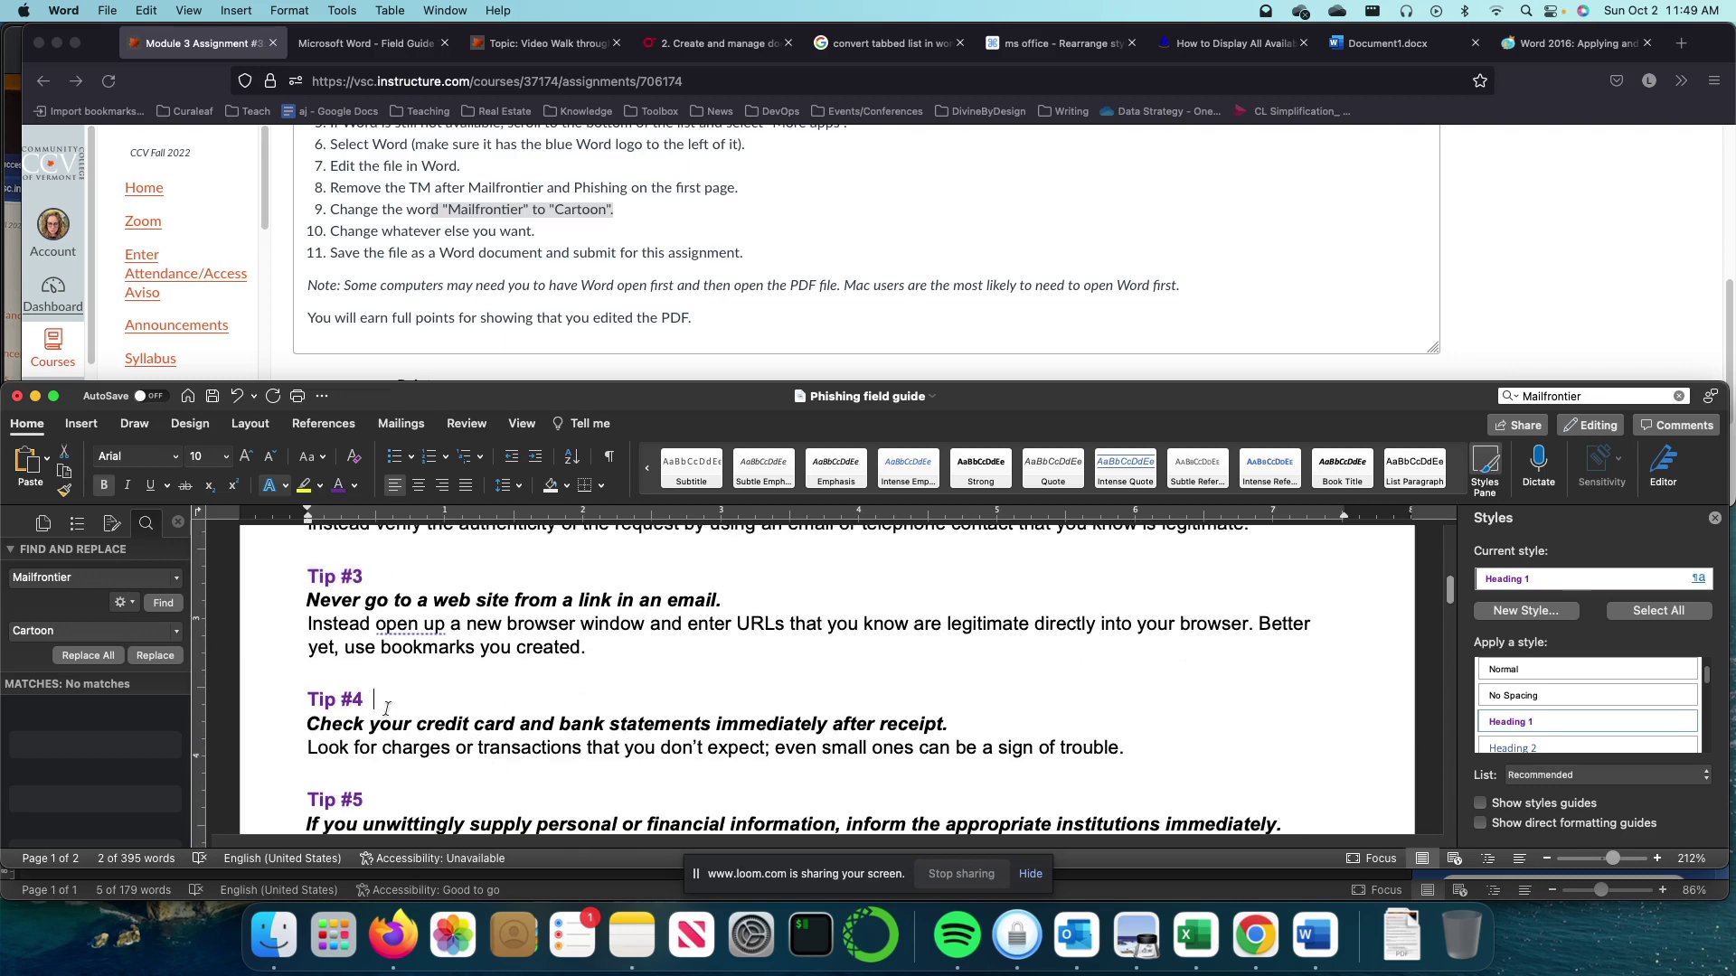
pyautogui.scroll(5, 394, 714)
pyautogui.scroll(2, 395, 733)
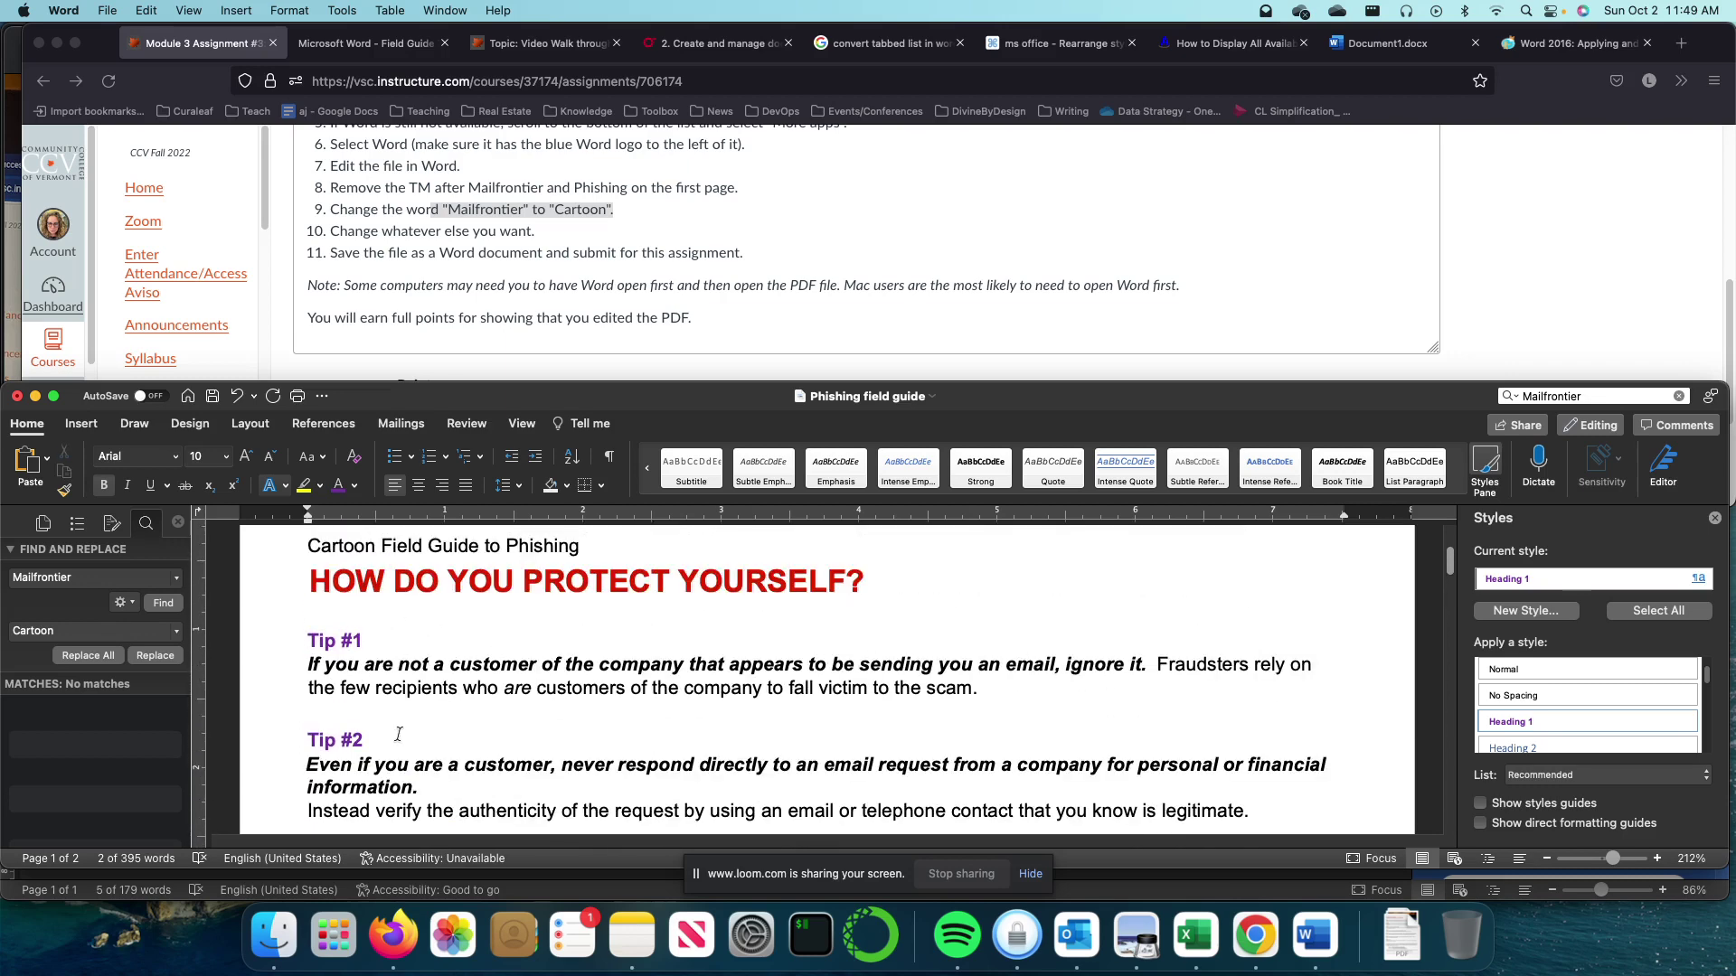
# - Colour the HOW DO YOU PROTECT YOURSELF? heading purple, then switch to Firefox
pyautogui.tripleClick(477, 588)
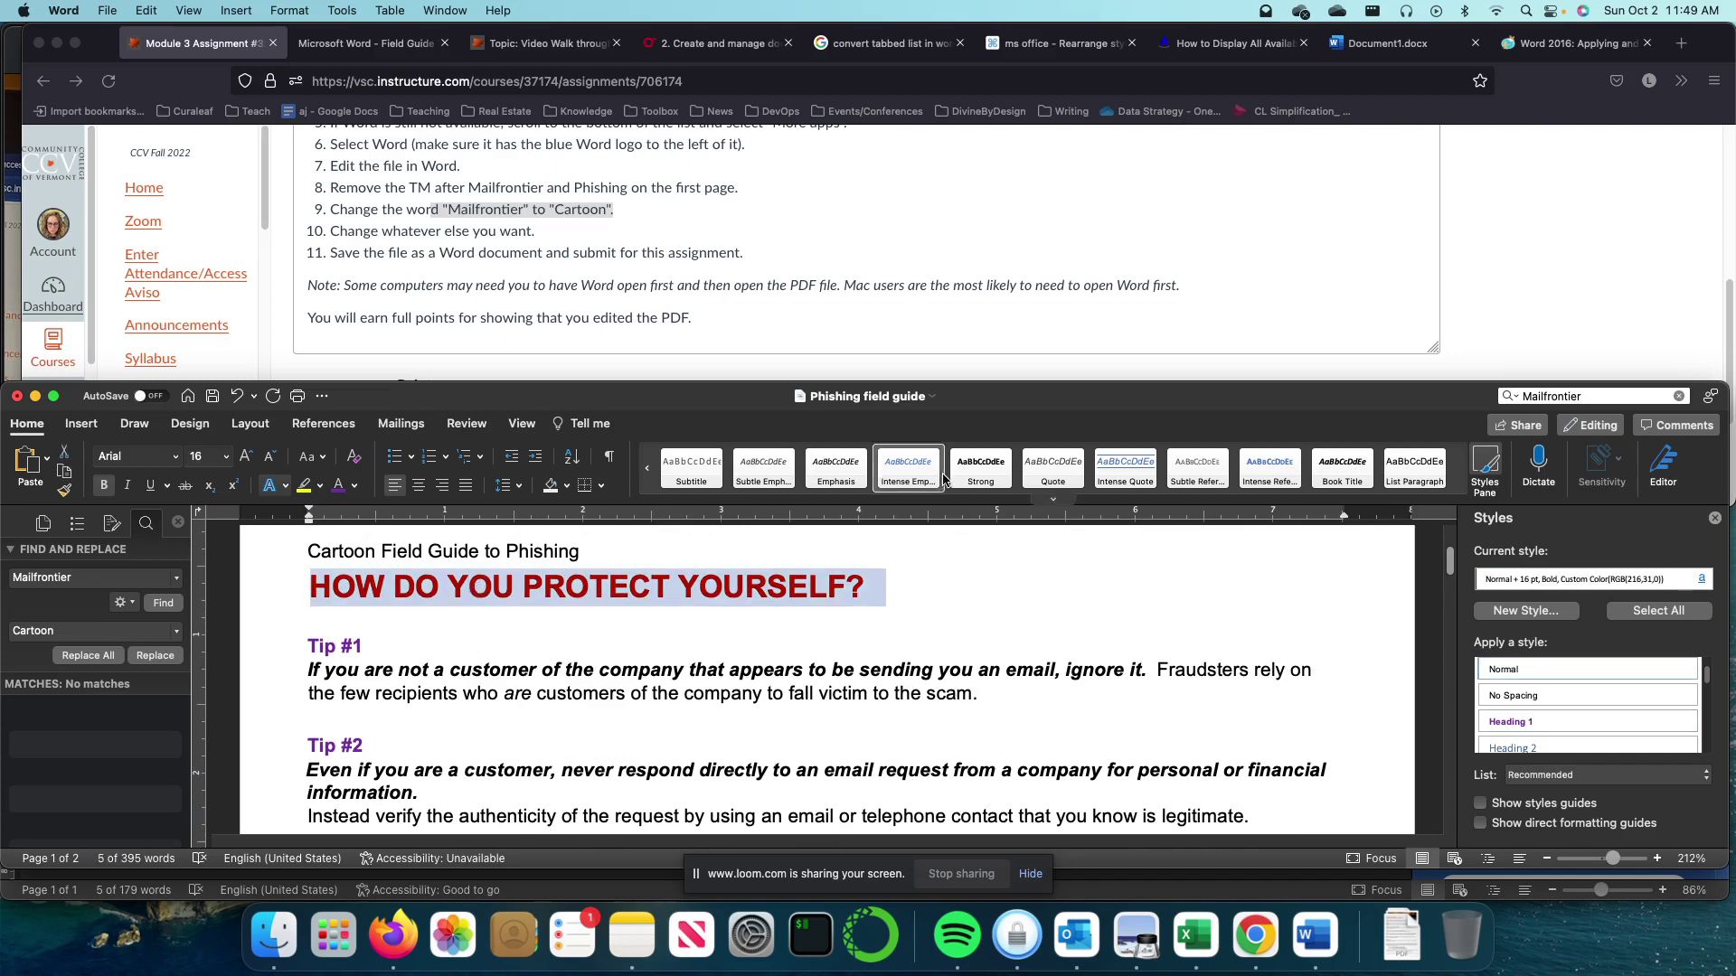
pyautogui.click(339, 485)
pyautogui.click(421, 693)
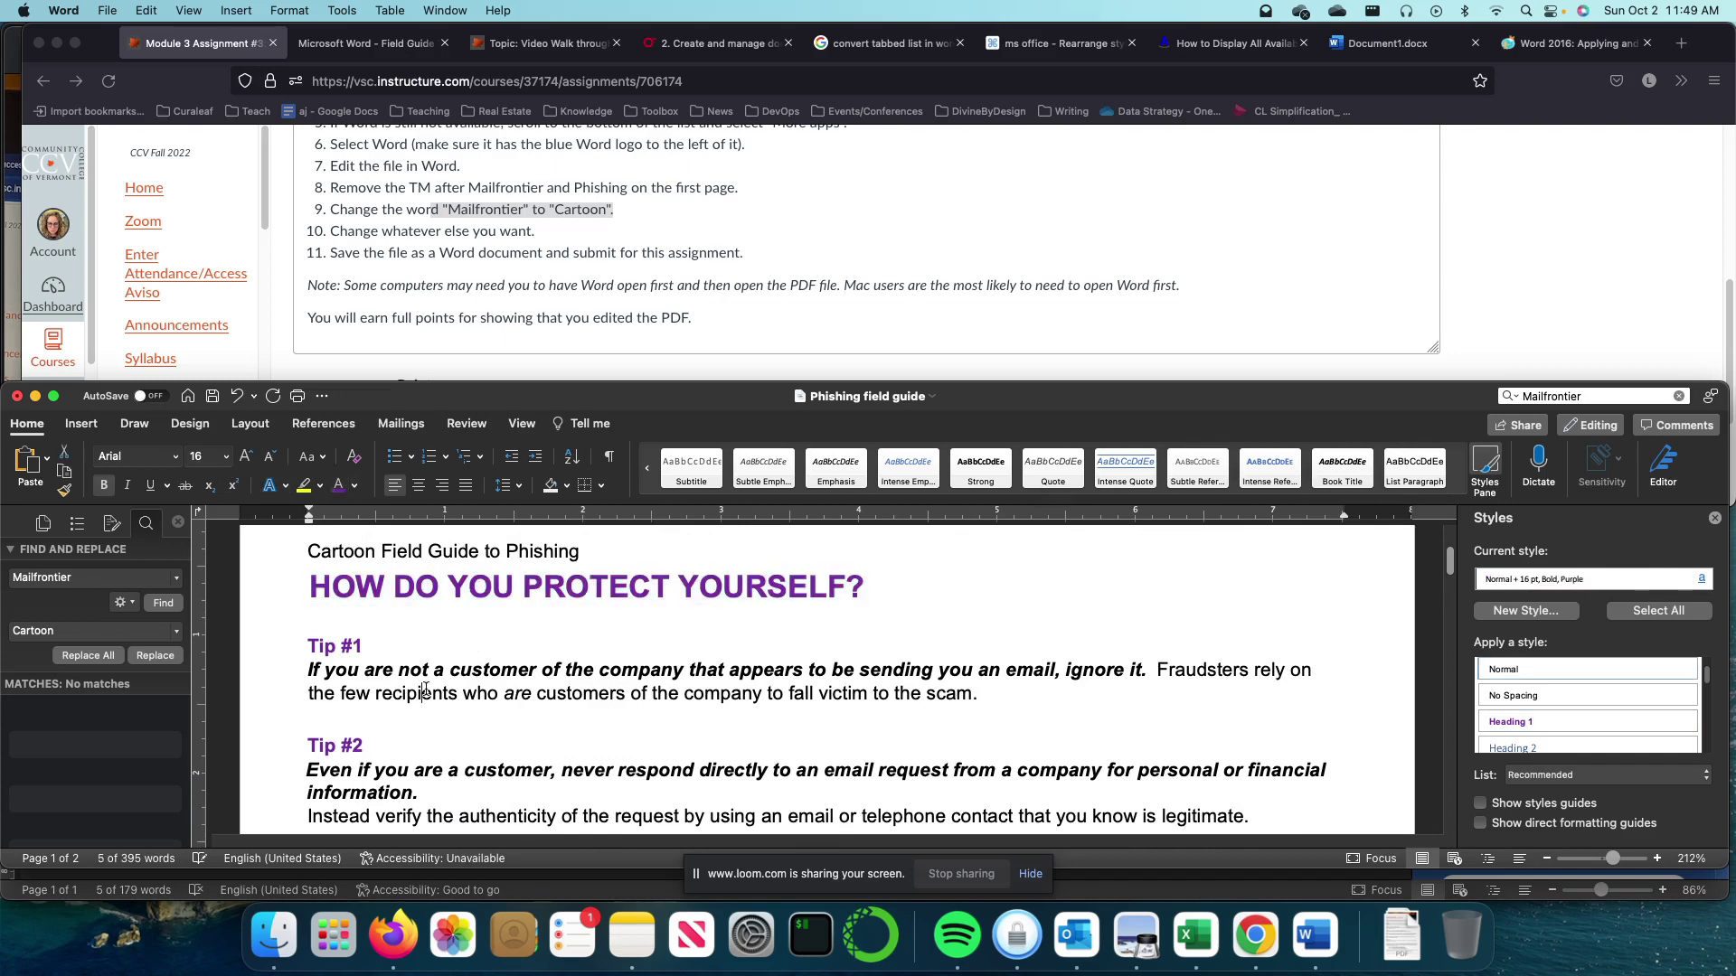
pyautogui.click(542, 292)
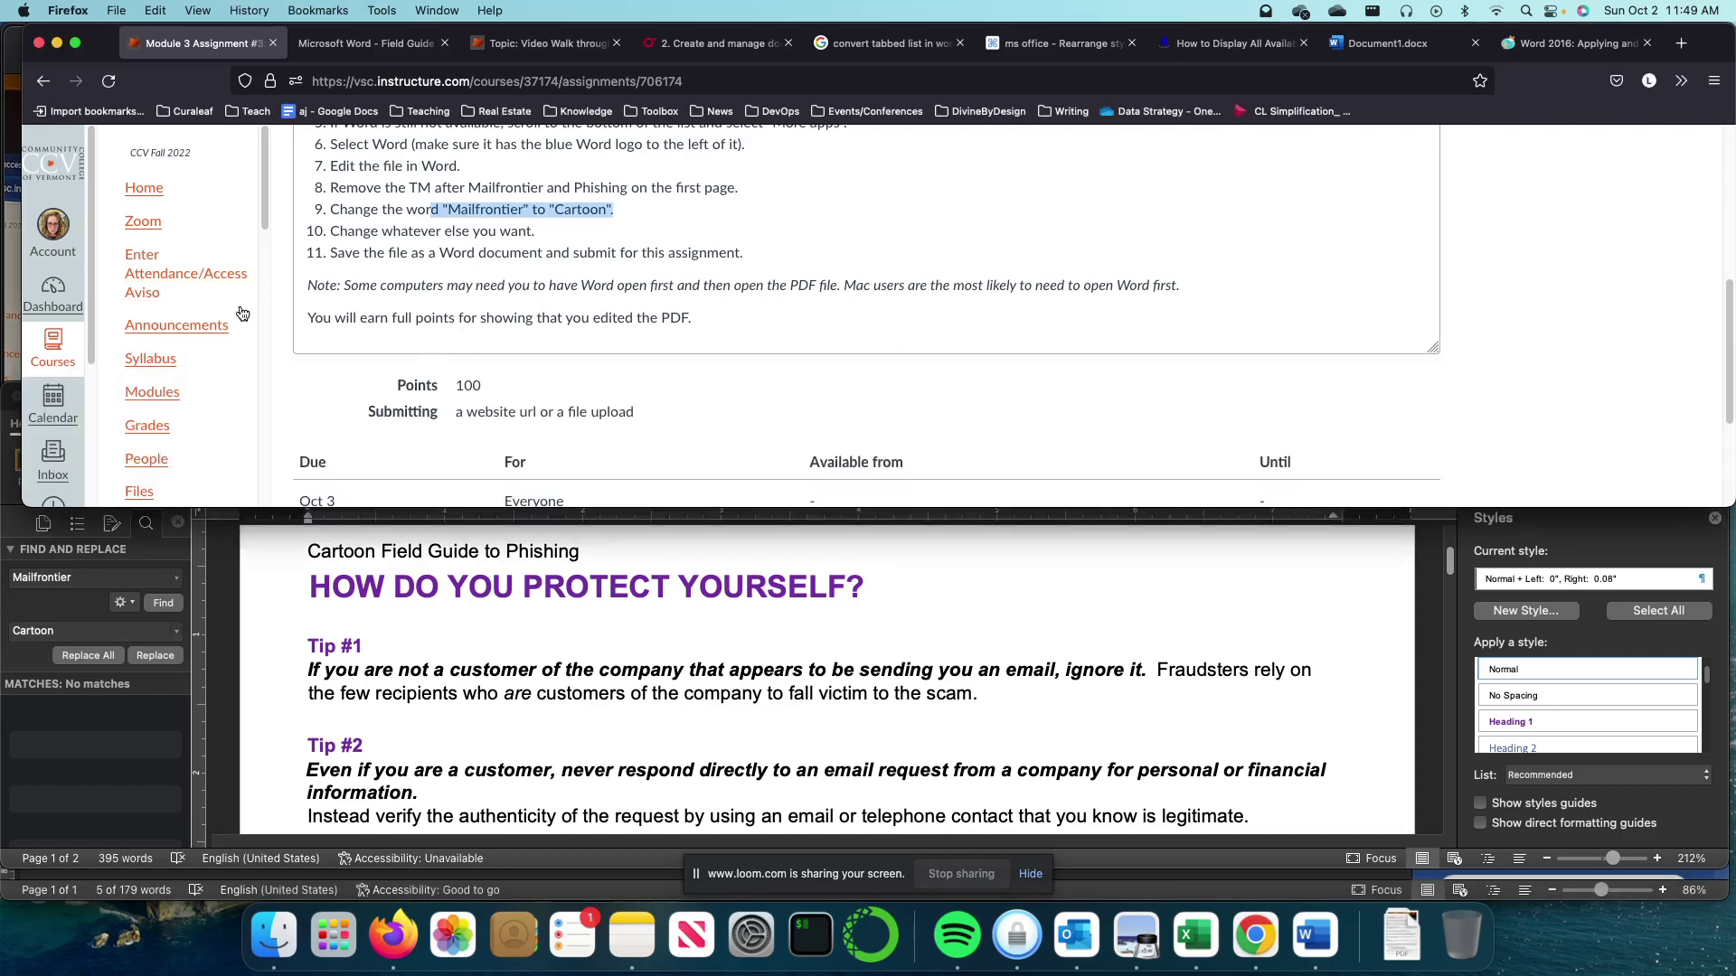
# - Reread the Canvas note about opening Word first, the full-points sentence, and step 11
pyautogui.scroll(5, 560, 409)
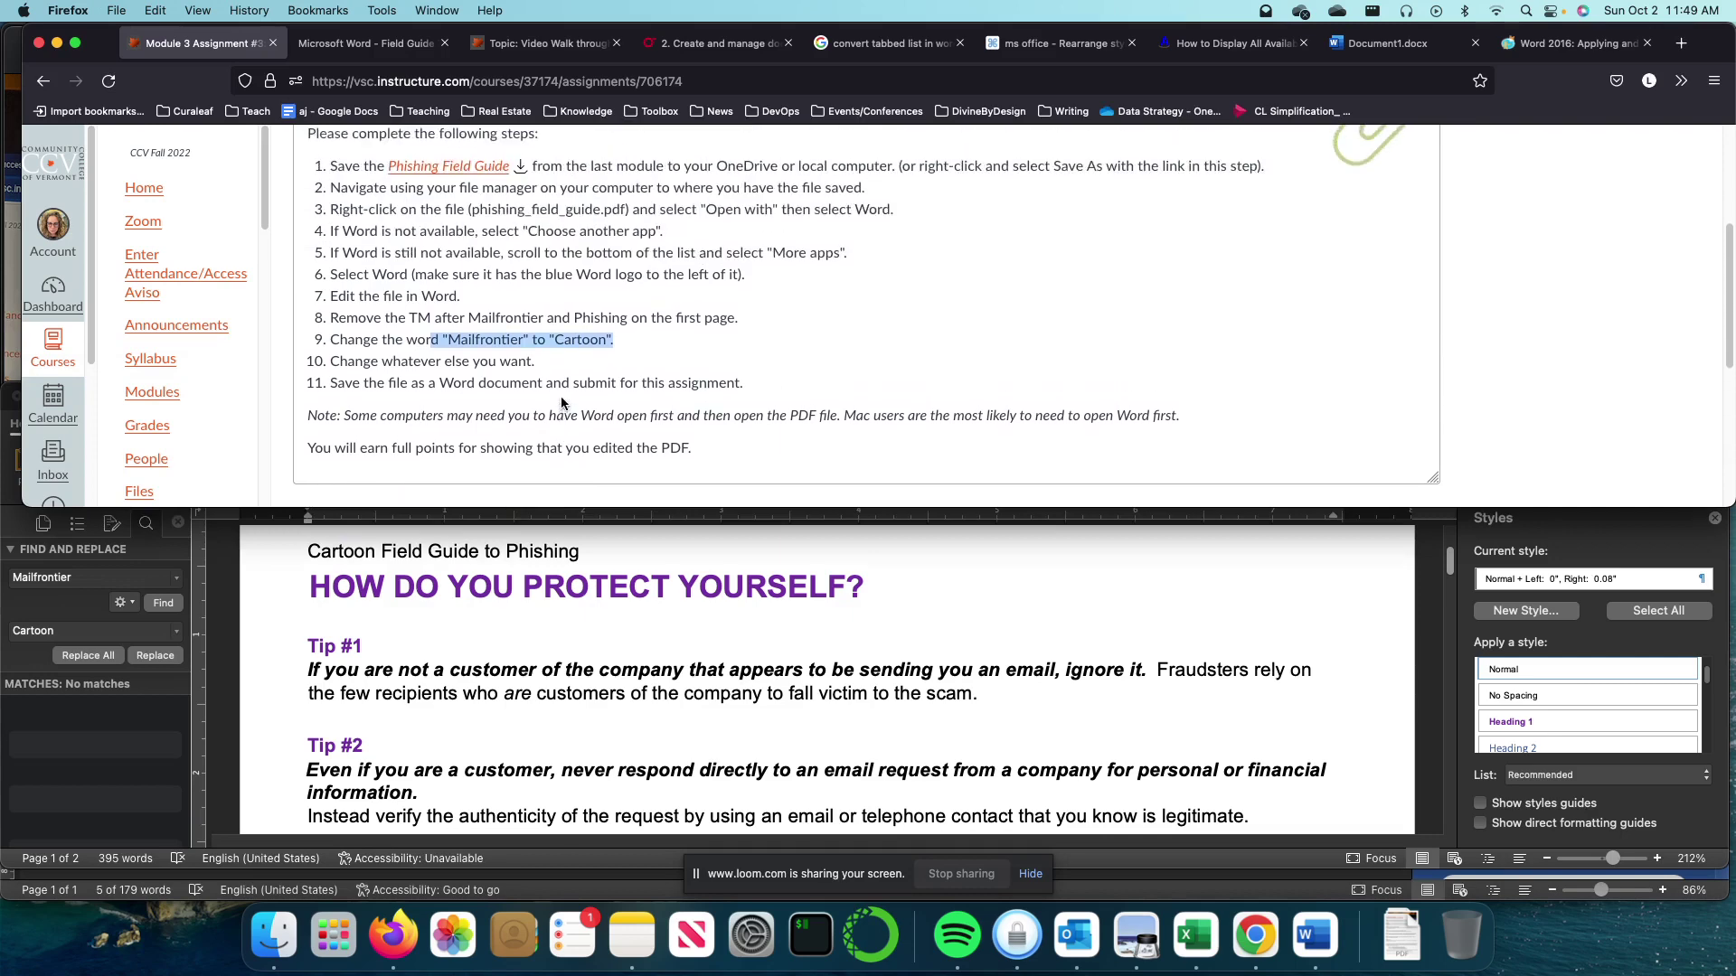
pyautogui.moveTo(342, 445); pyautogui.dragTo(1193, 443)
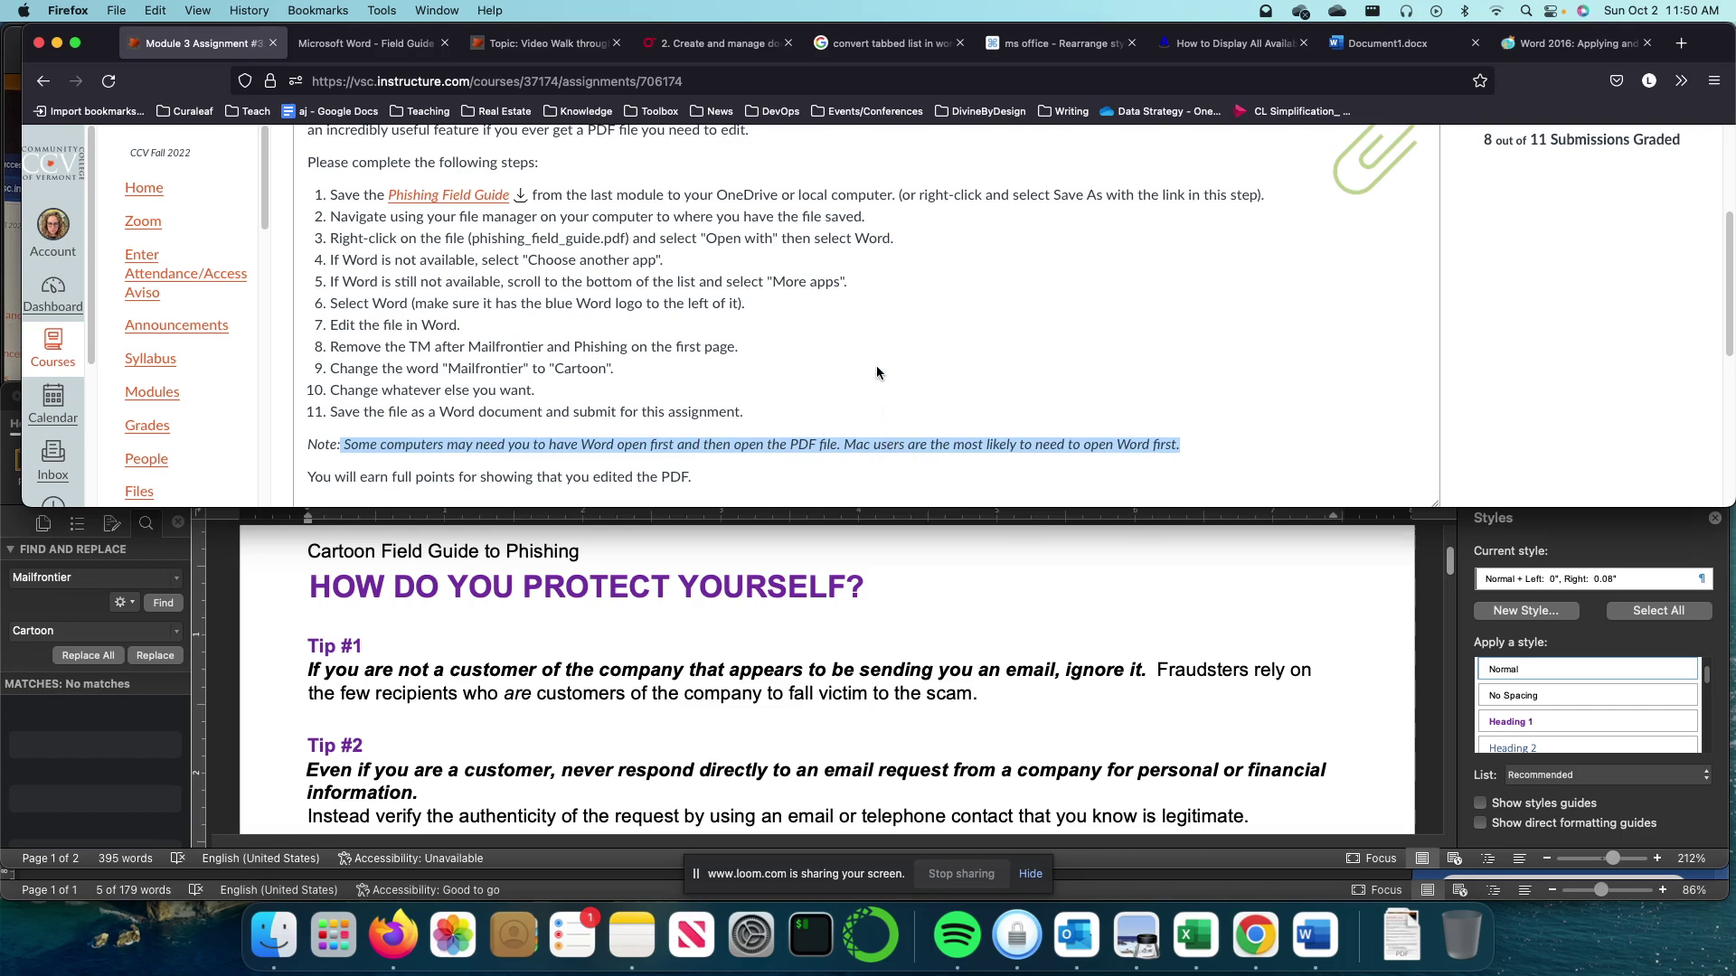
pyautogui.click(512, 443)
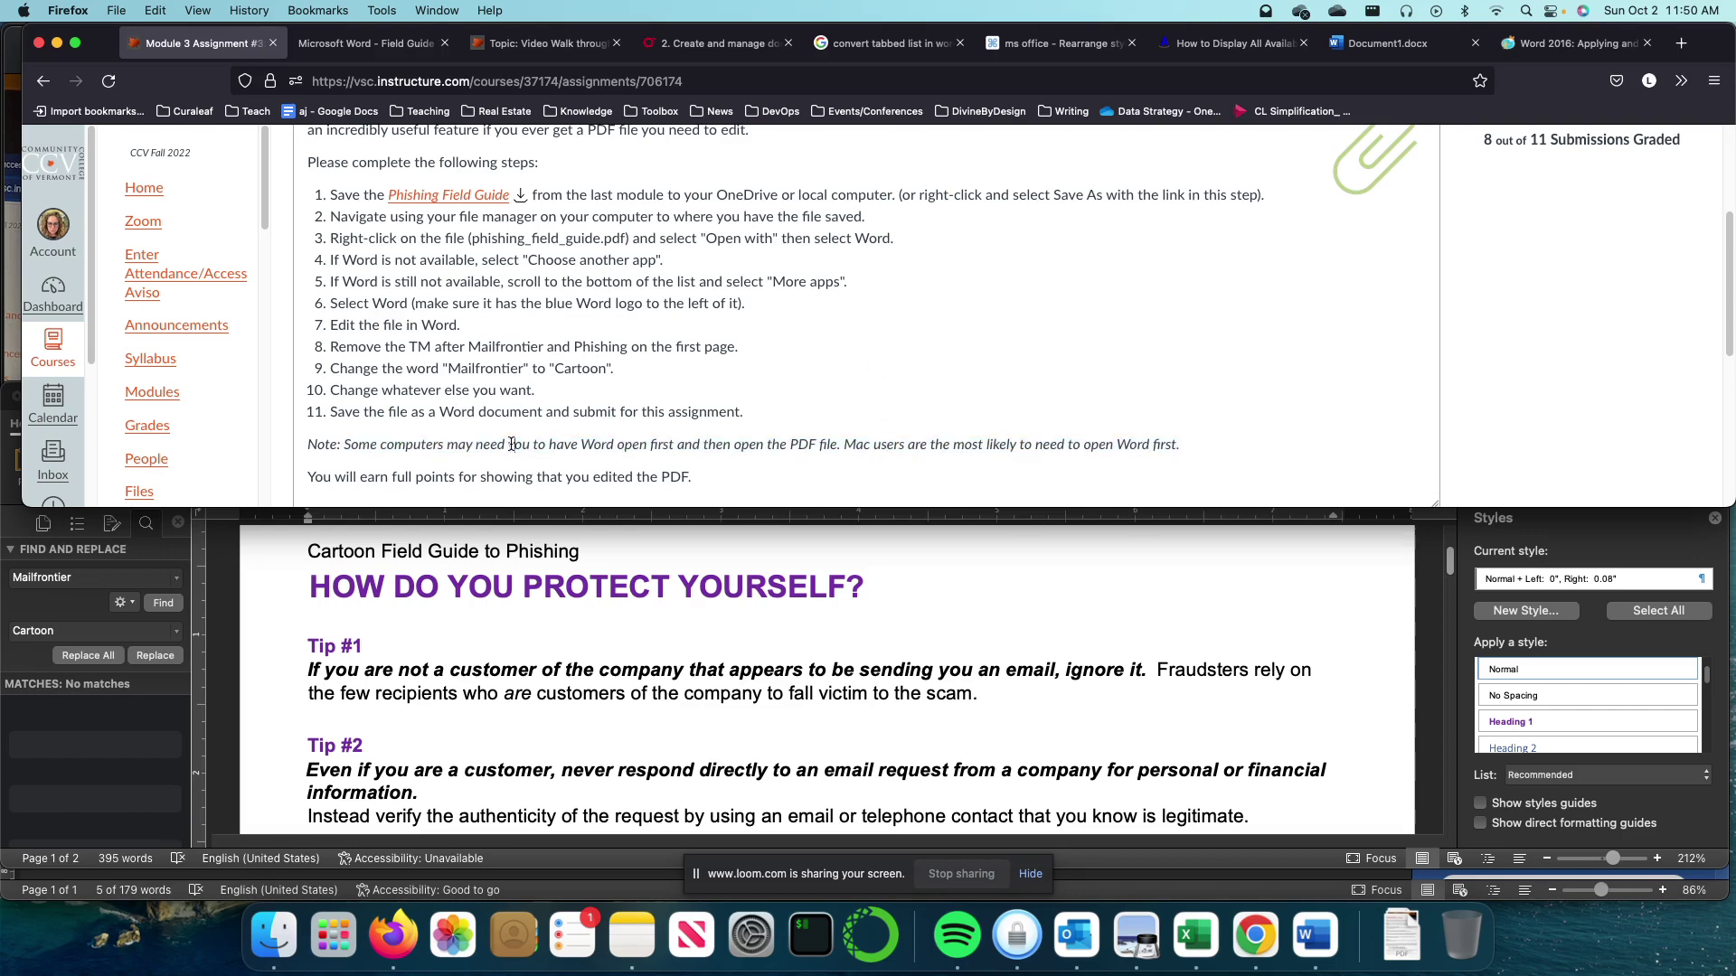
pyautogui.moveTo(324, 480); pyautogui.dragTo(692, 479)
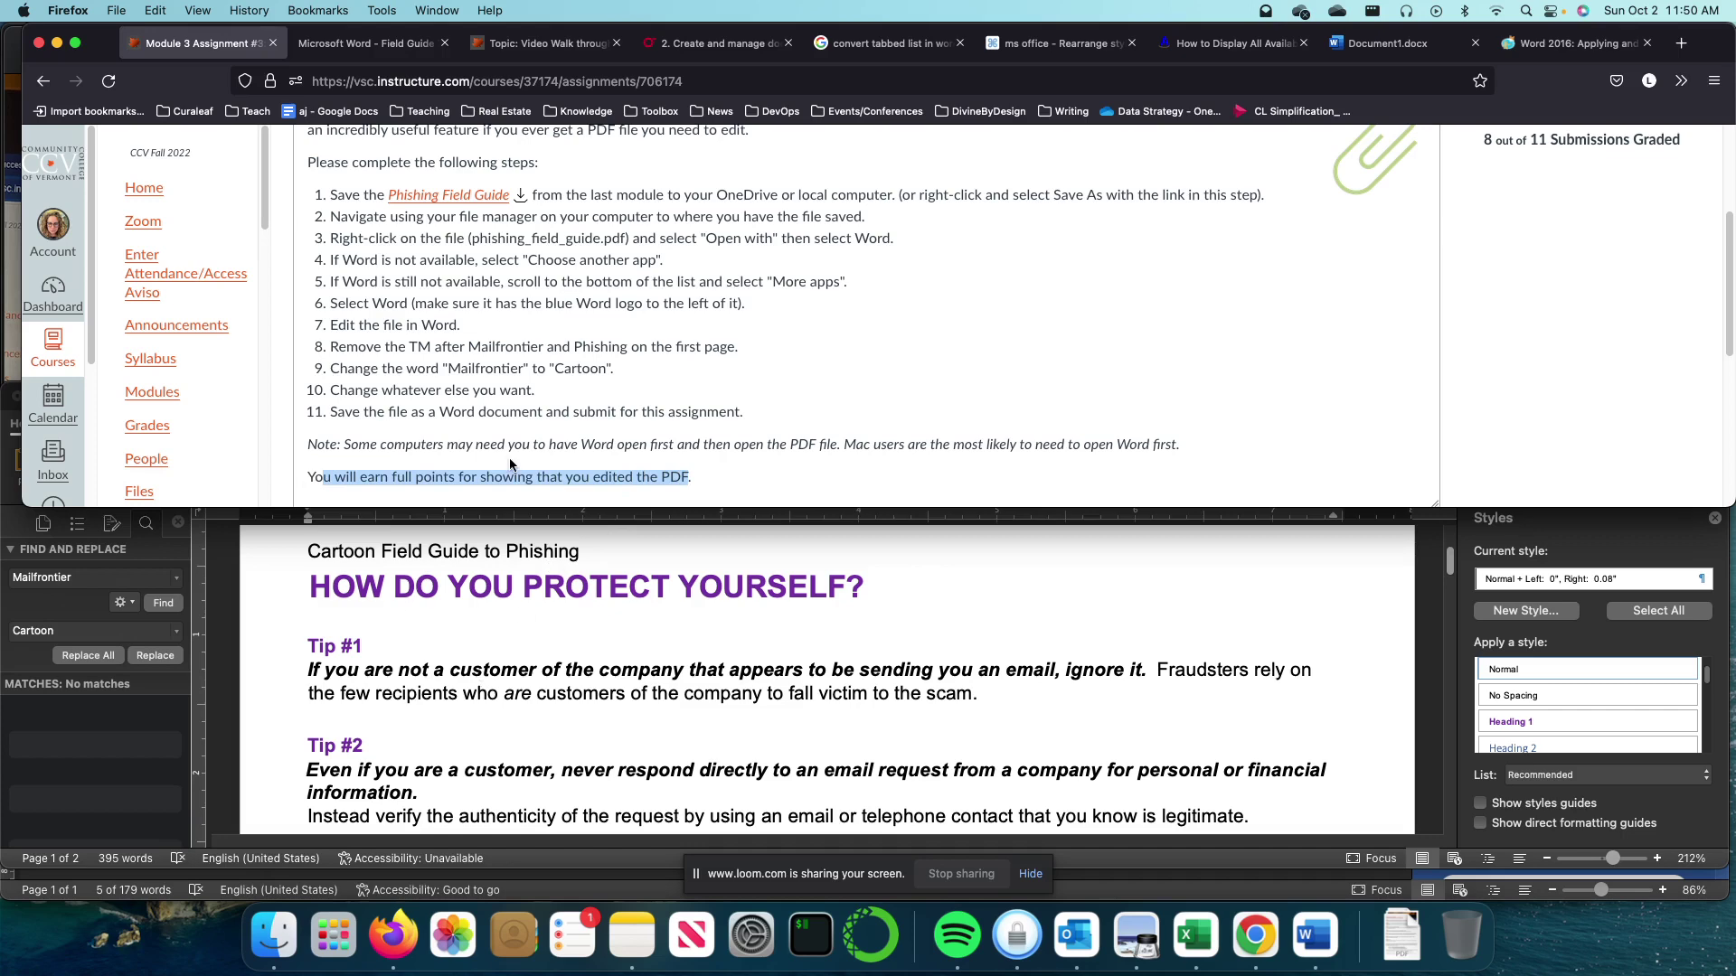
pyautogui.click(485, 302)
pyautogui.moveTo(362, 413); pyautogui.dragTo(692, 415)
pyautogui.click(665, 687)
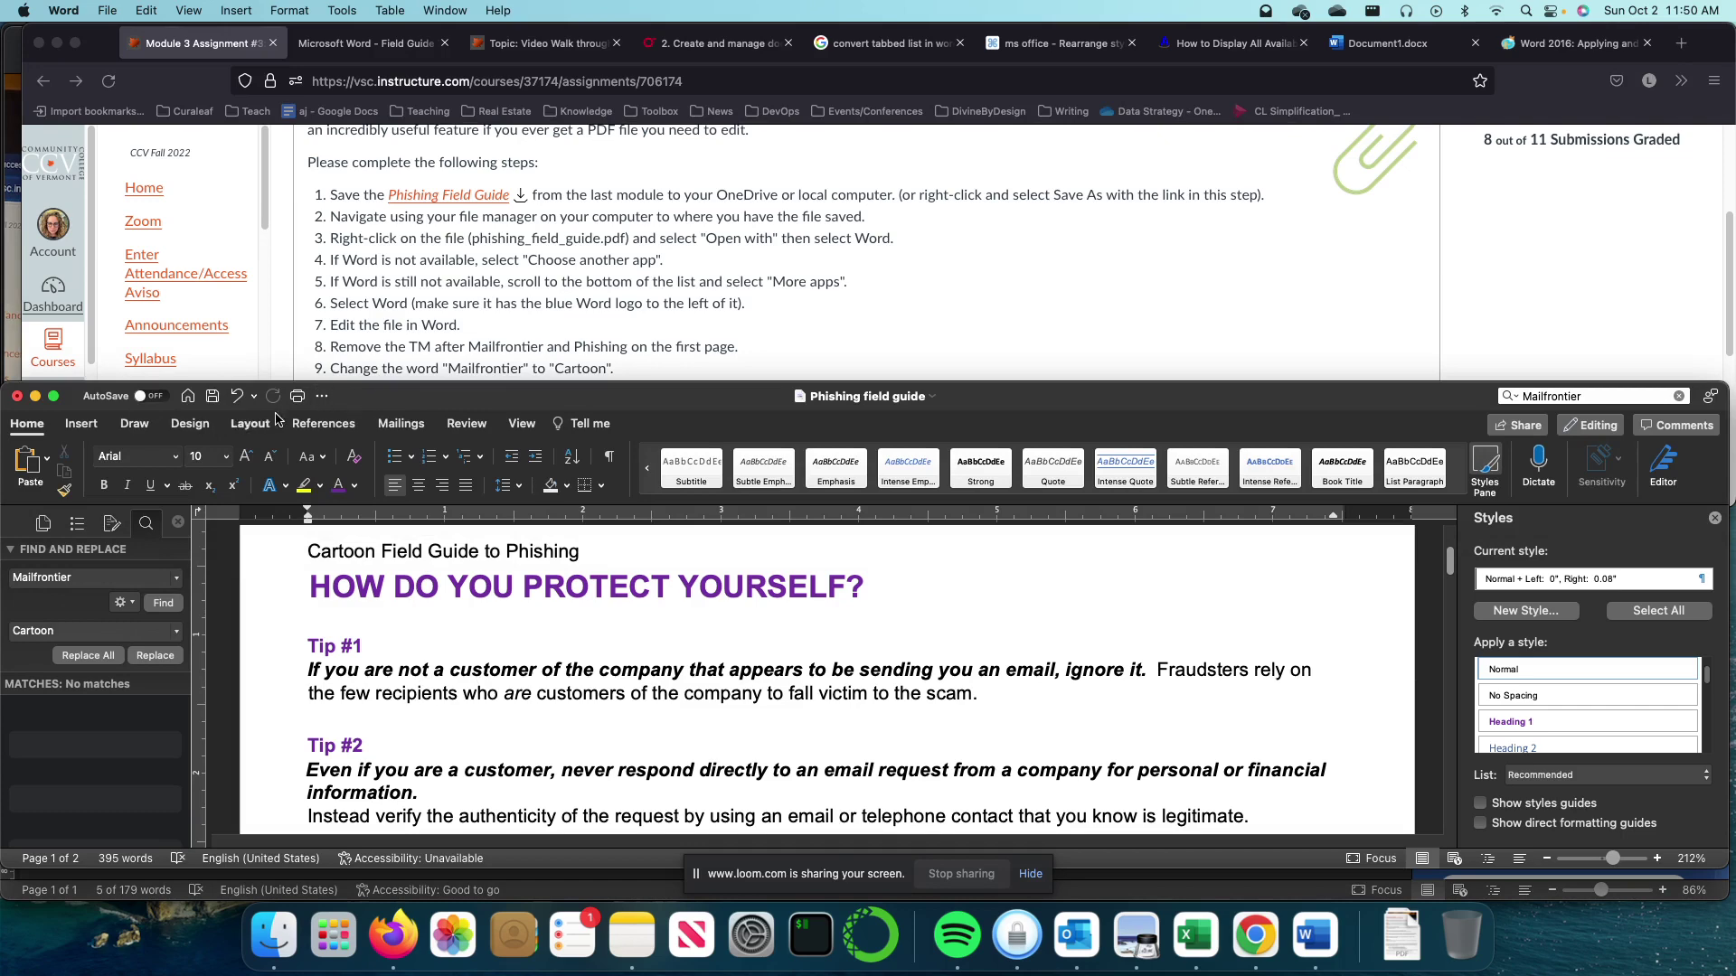
# - Add Save As to the Quick Access Toolbar and open it
pyautogui.click(321, 398)
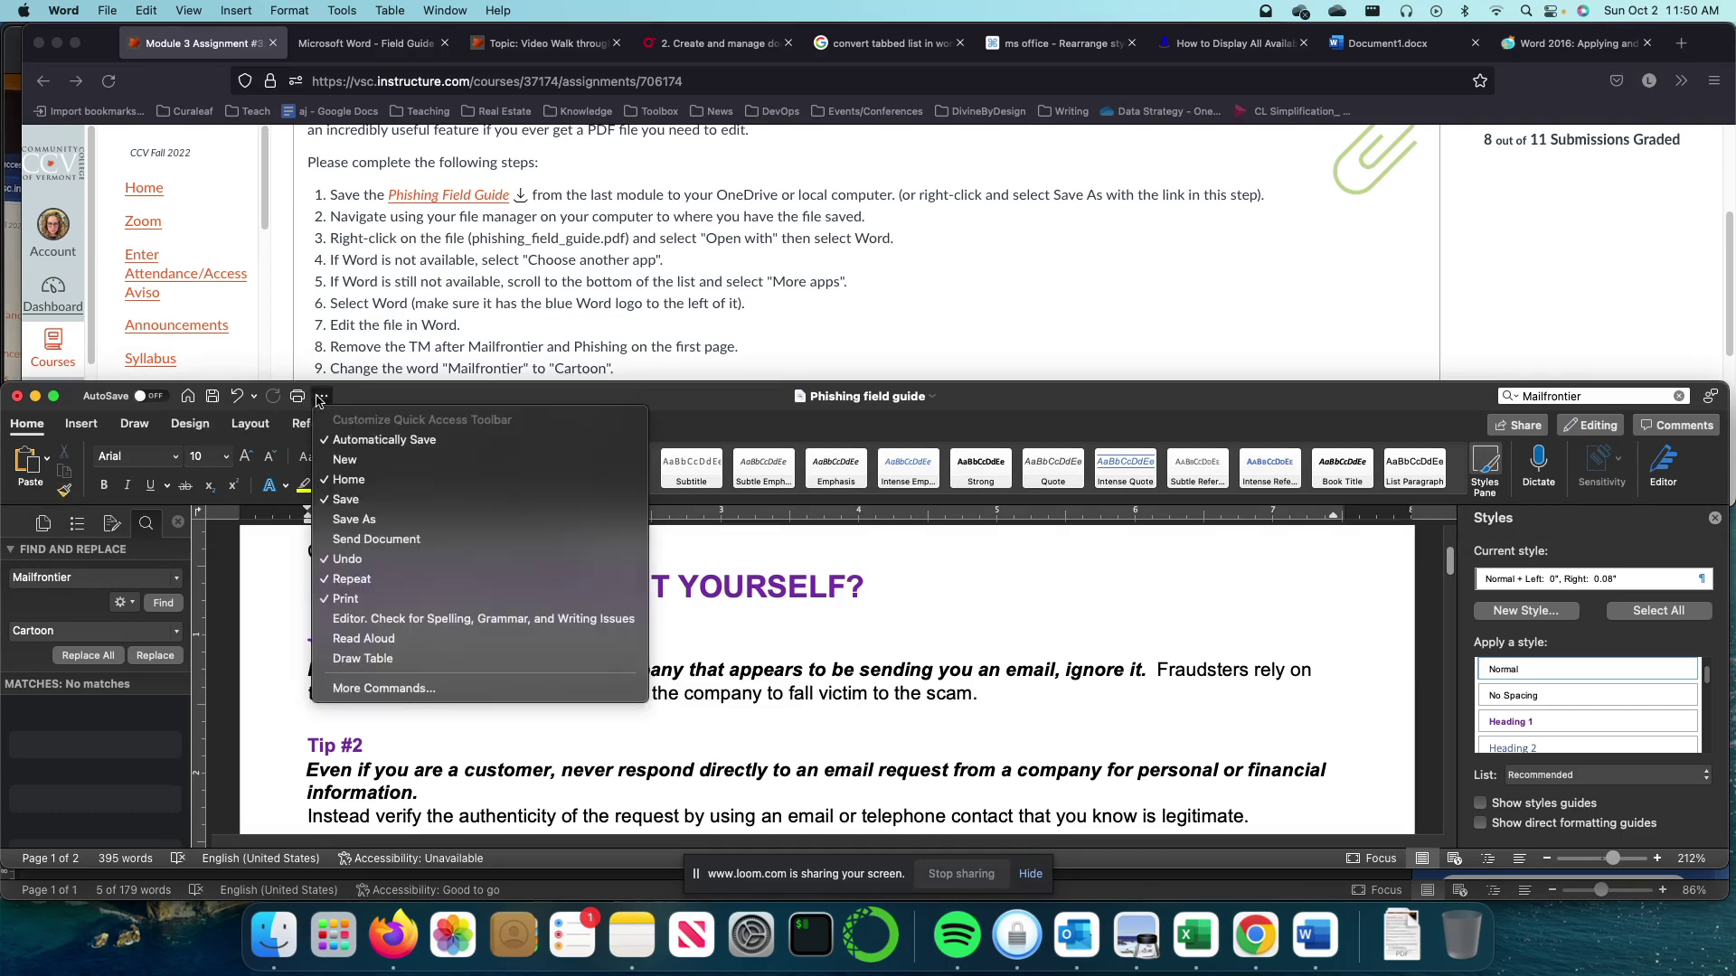
pyautogui.click(343, 528)
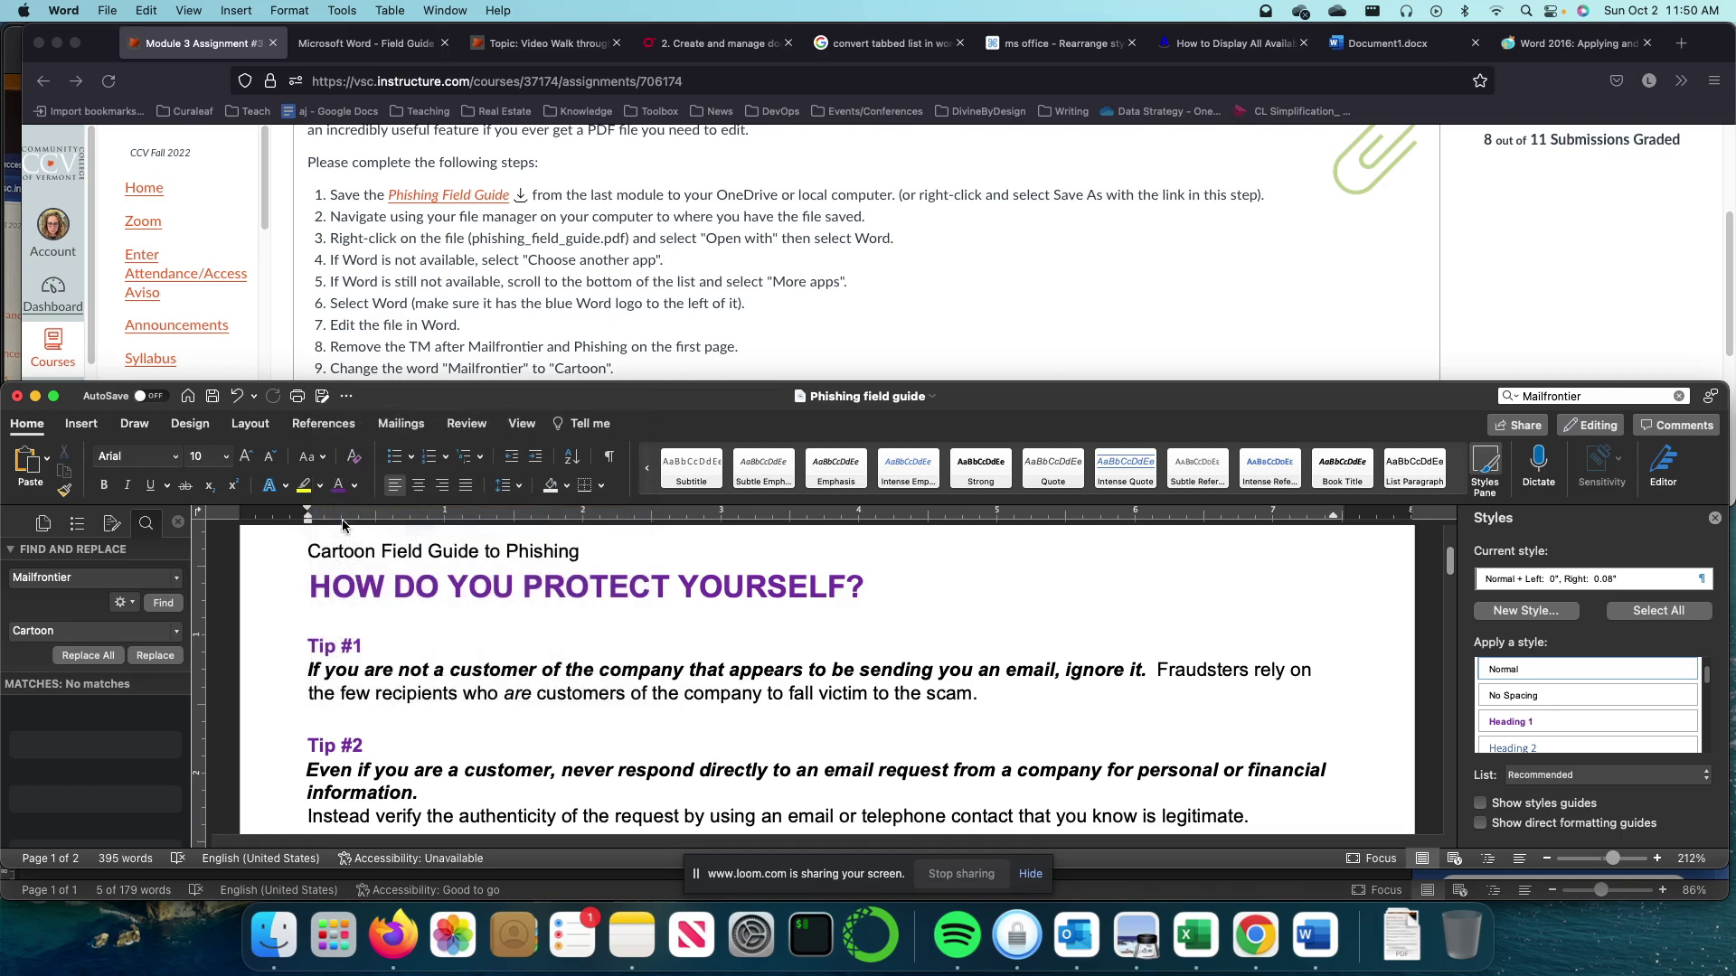
pyautogui.click(323, 396)
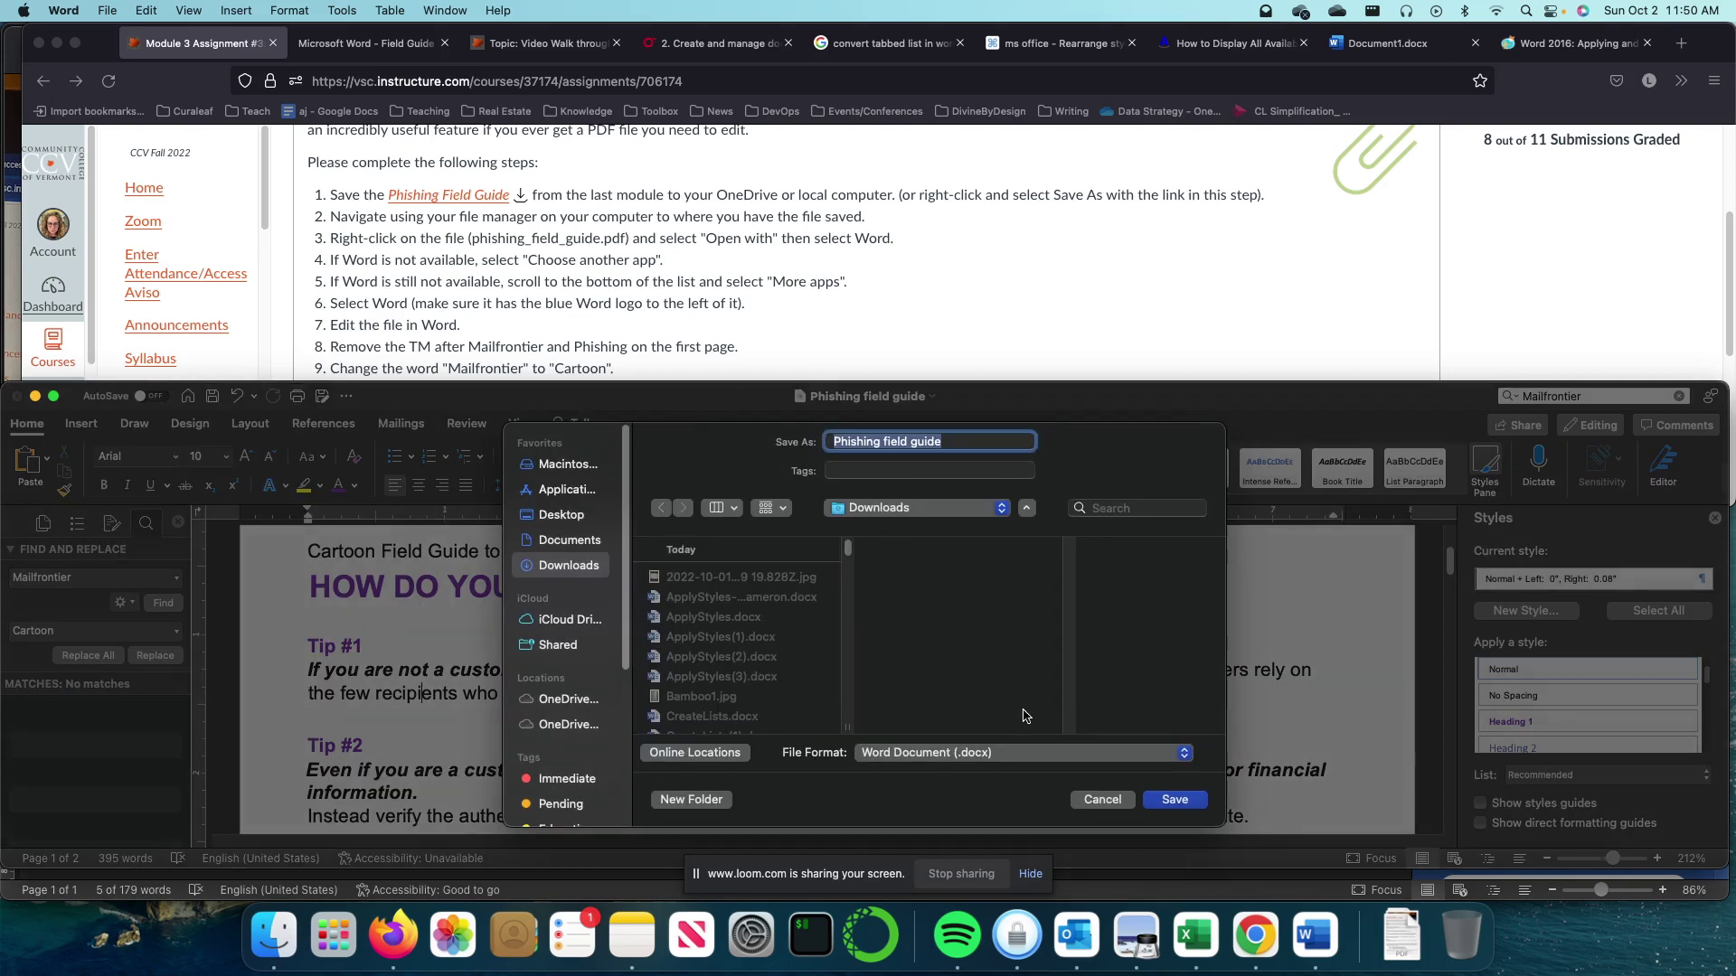
# - Confirm Word Document (.docx) format and Downloads location, then cancel and return to Firefox
pyautogui.click(1037, 752)
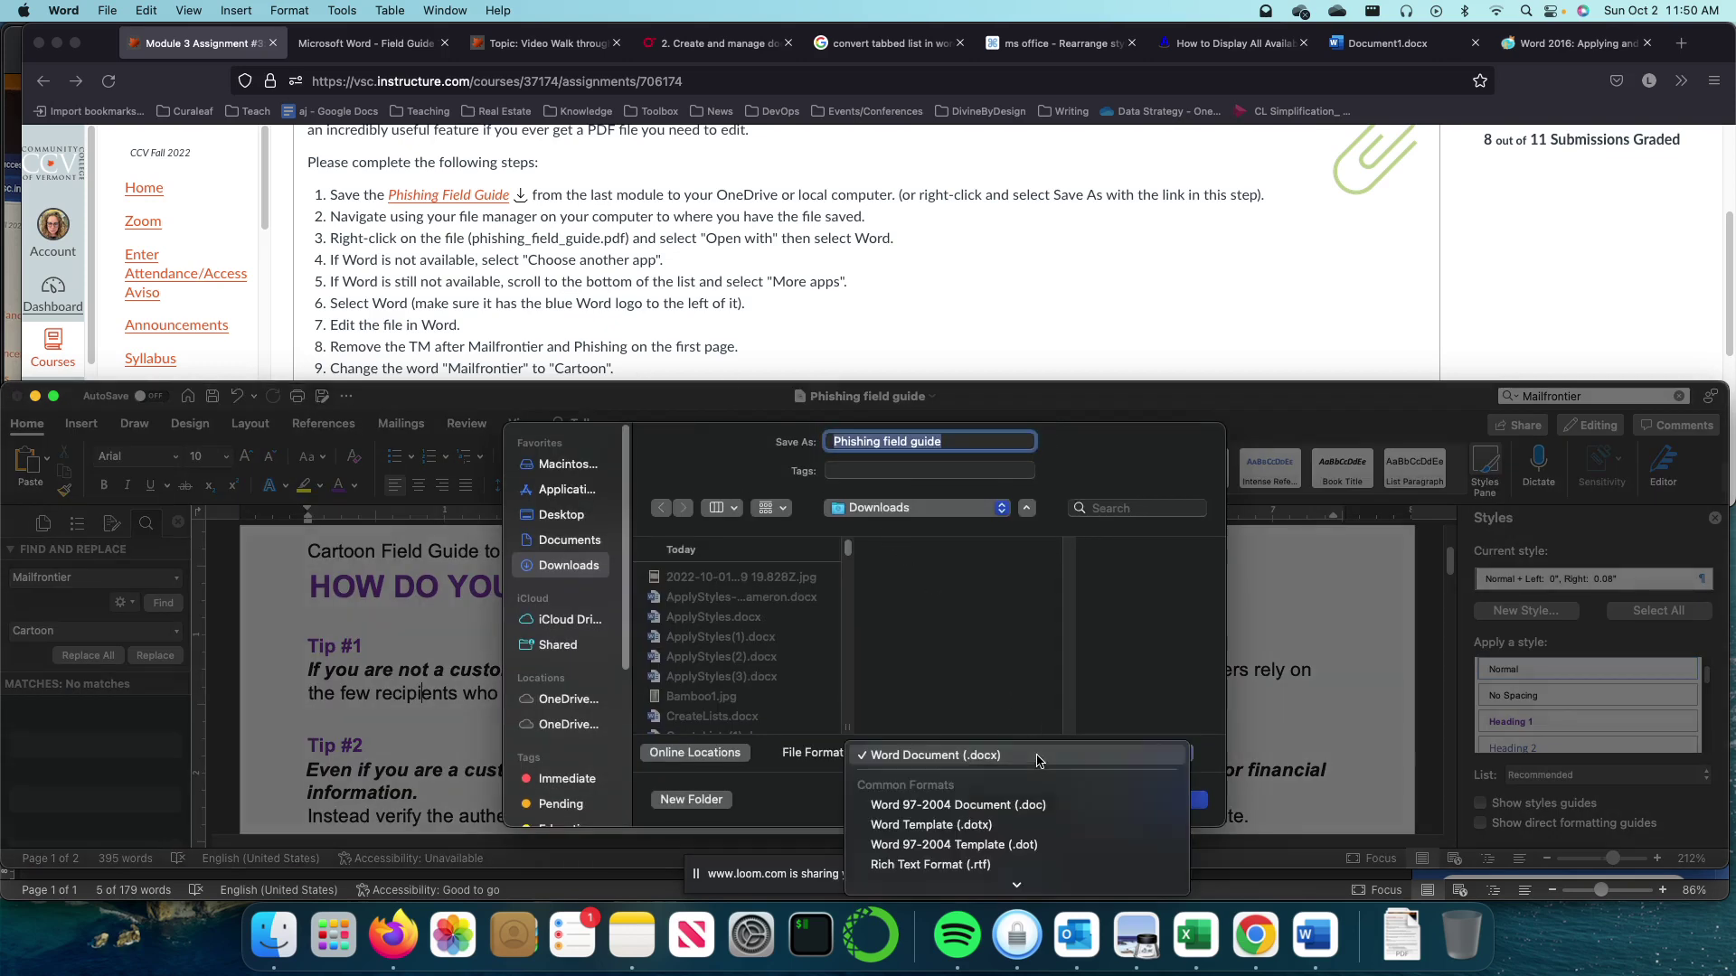
pyautogui.click(964, 758)
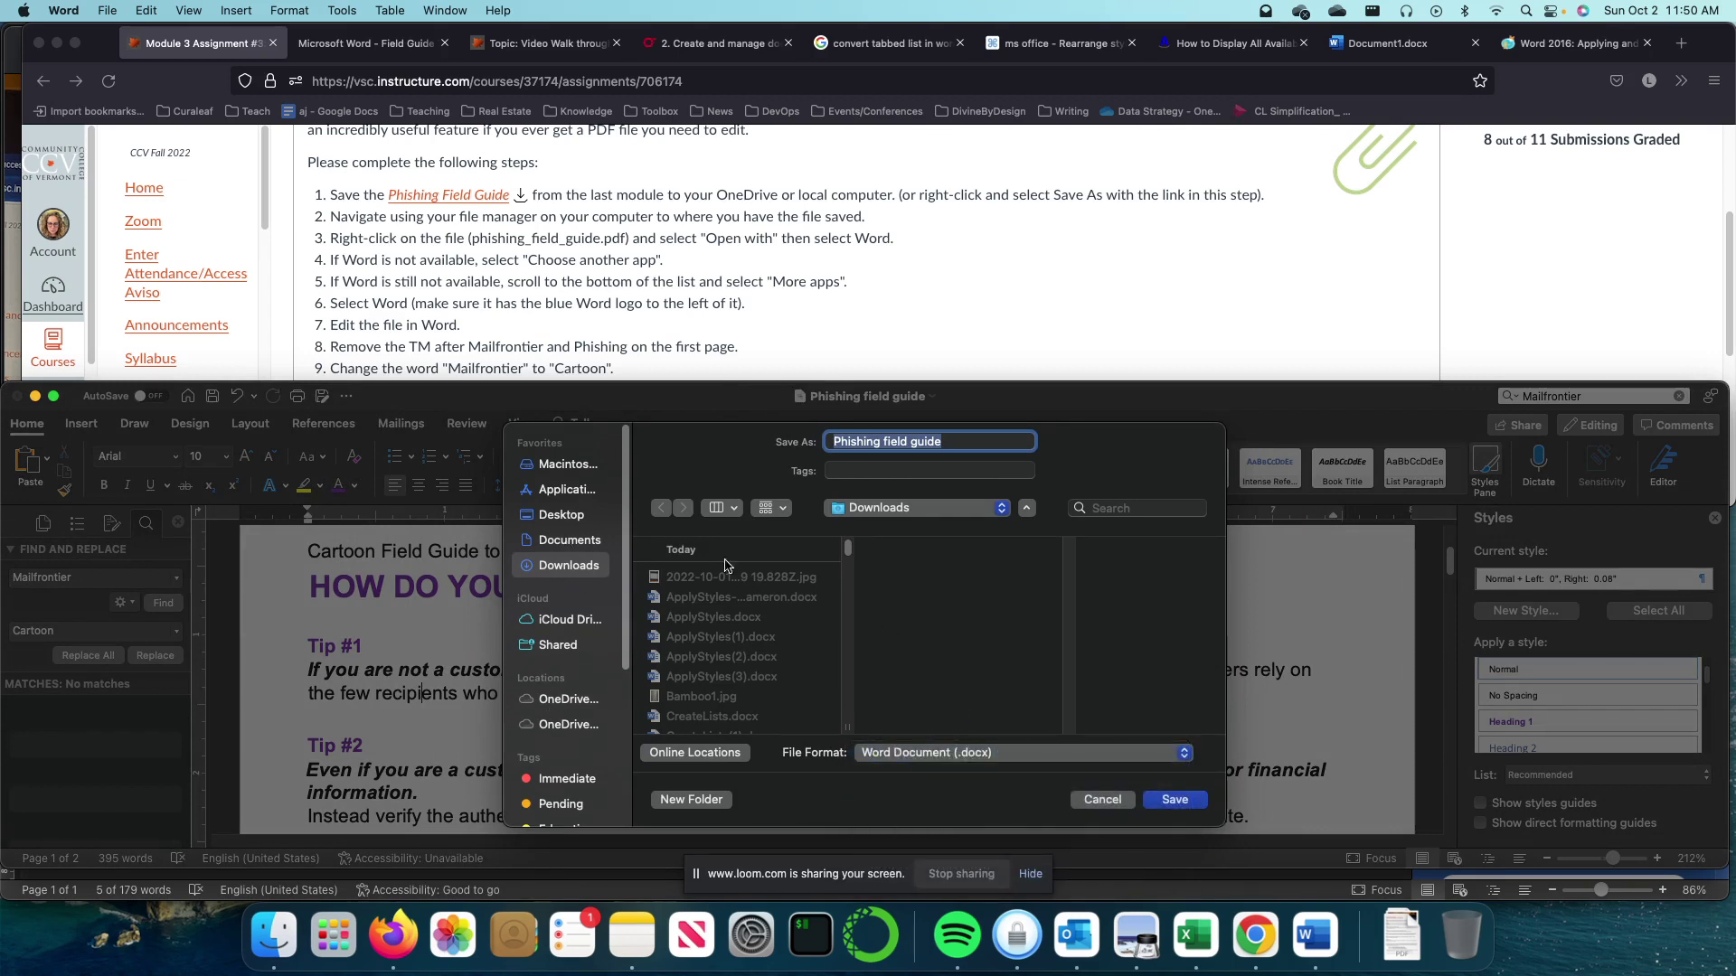
pyautogui.click(1003, 509)
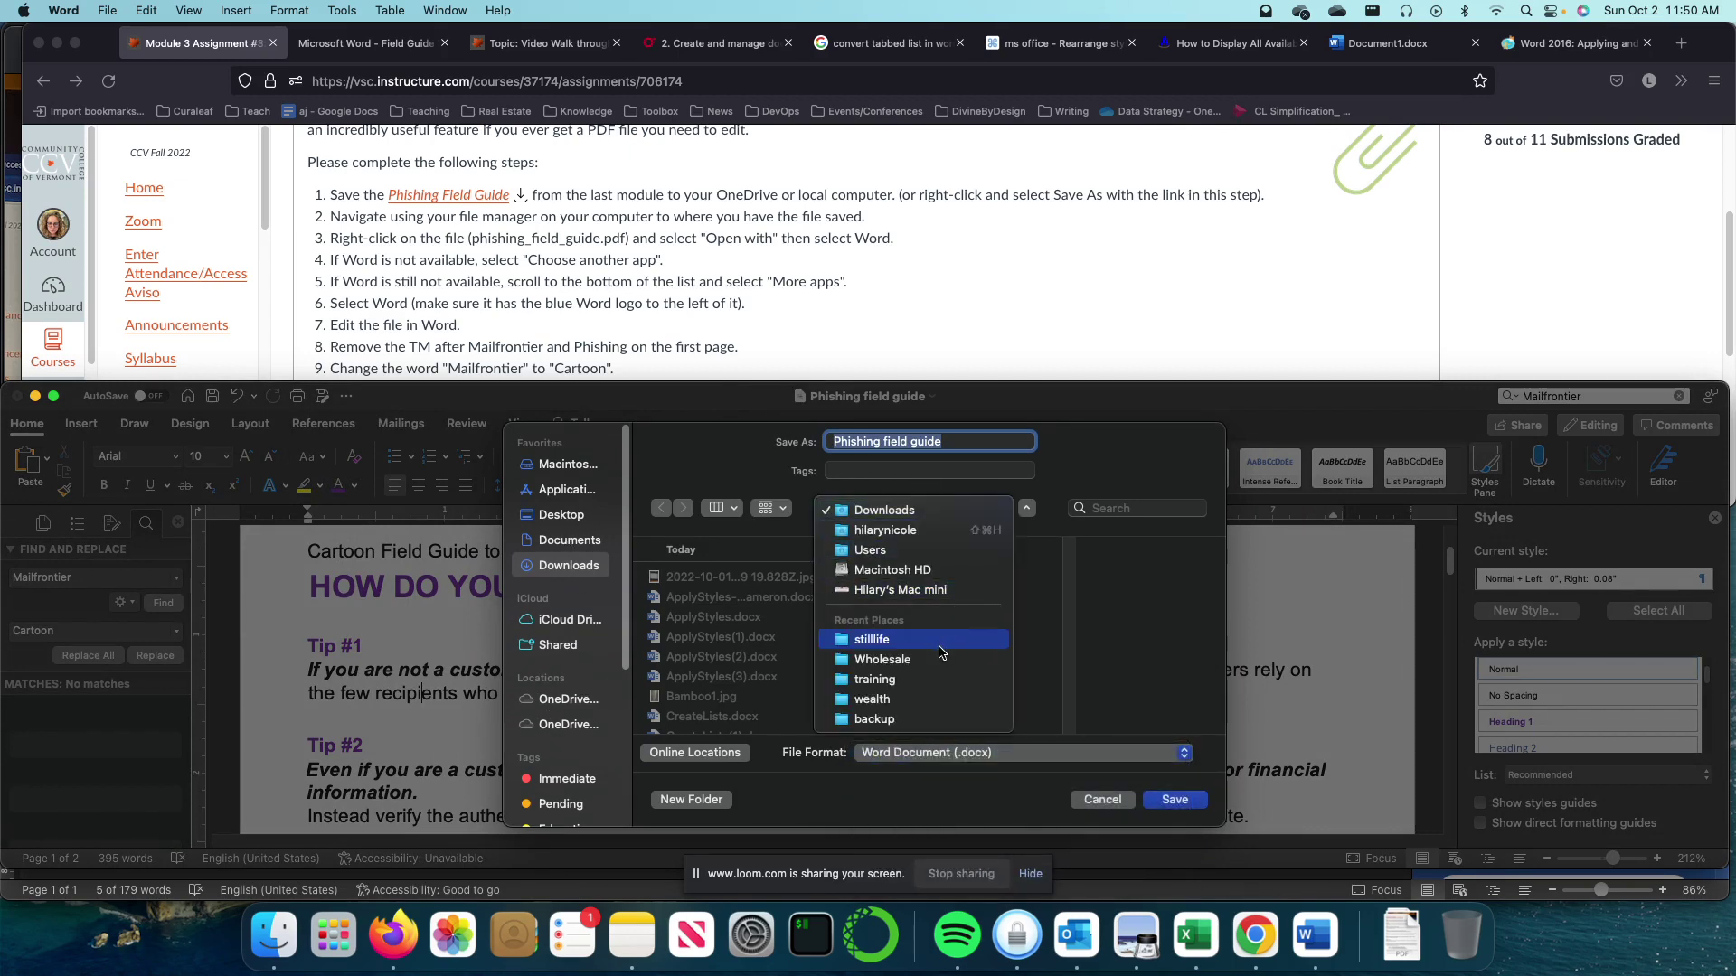
pyautogui.click(1080, 659)
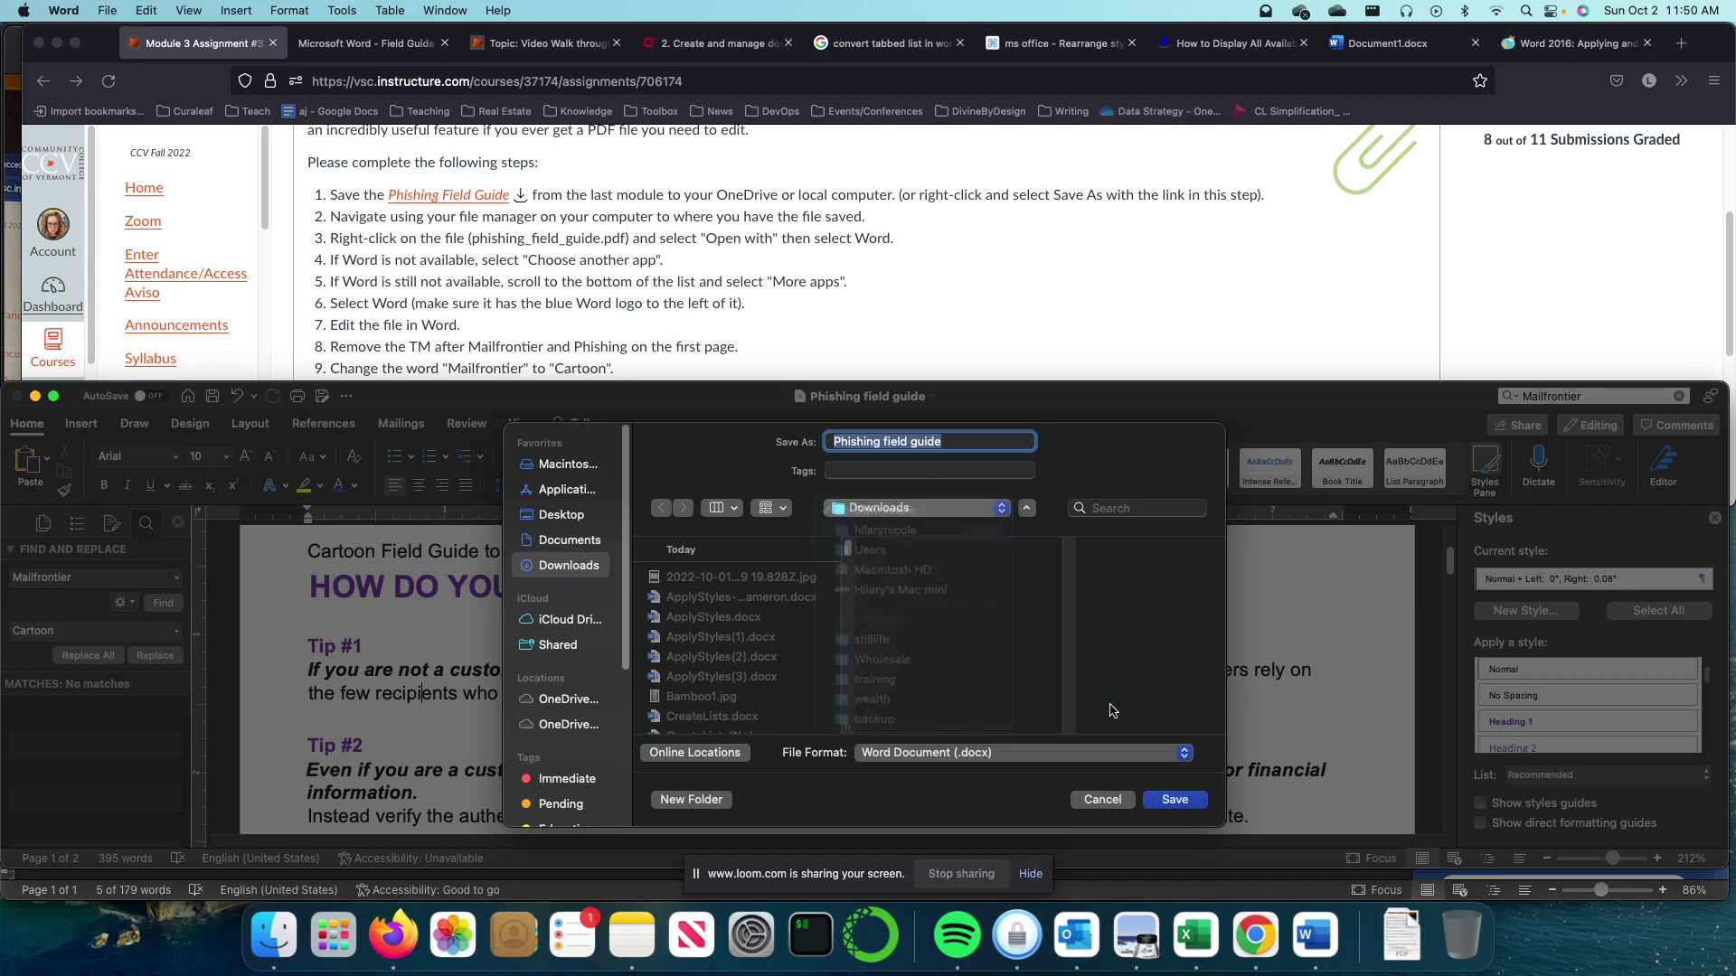
pyautogui.click(1102, 801)
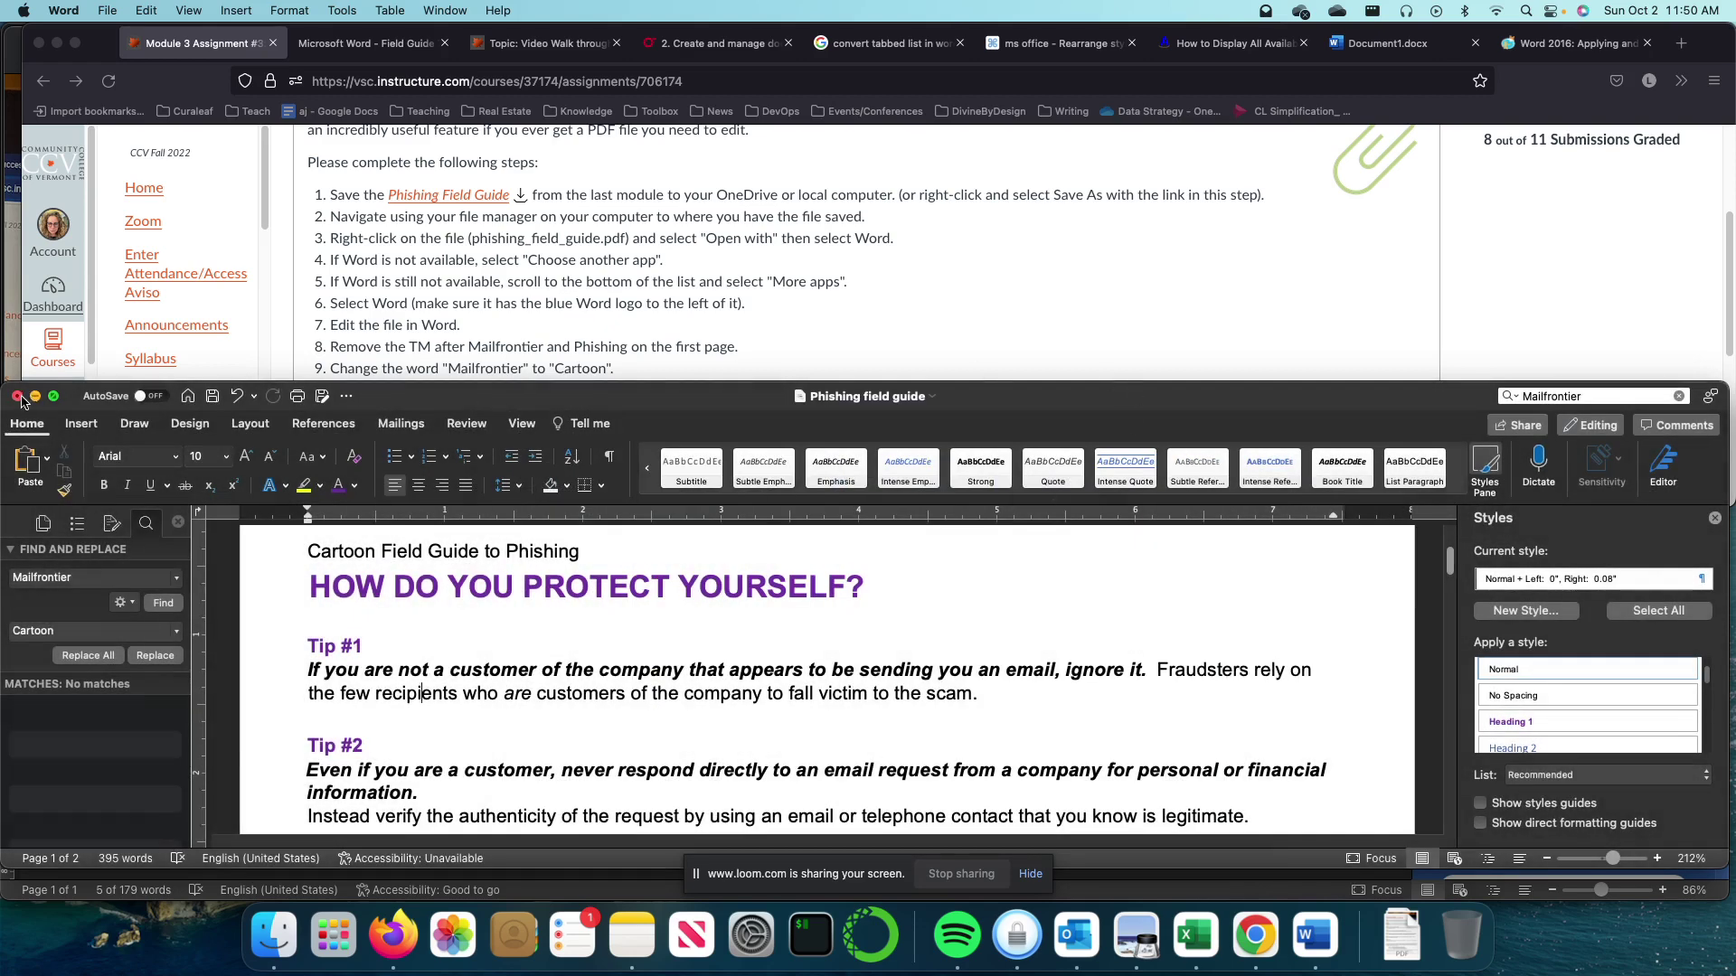
pyautogui.click(22, 400)
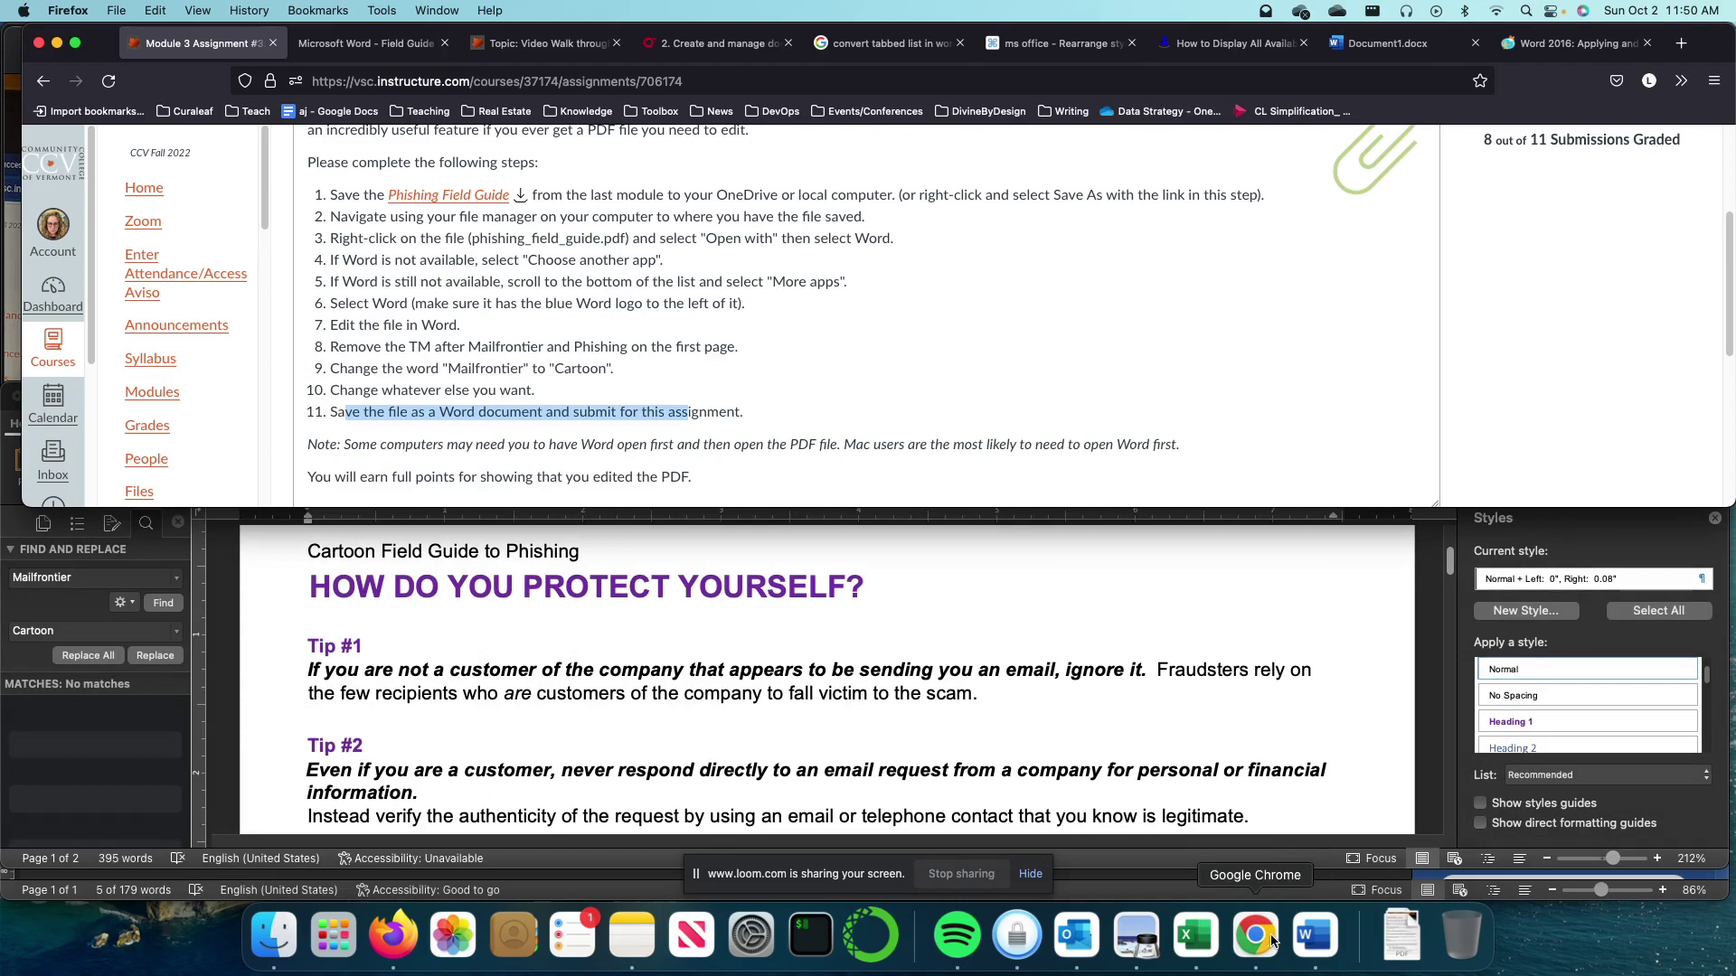